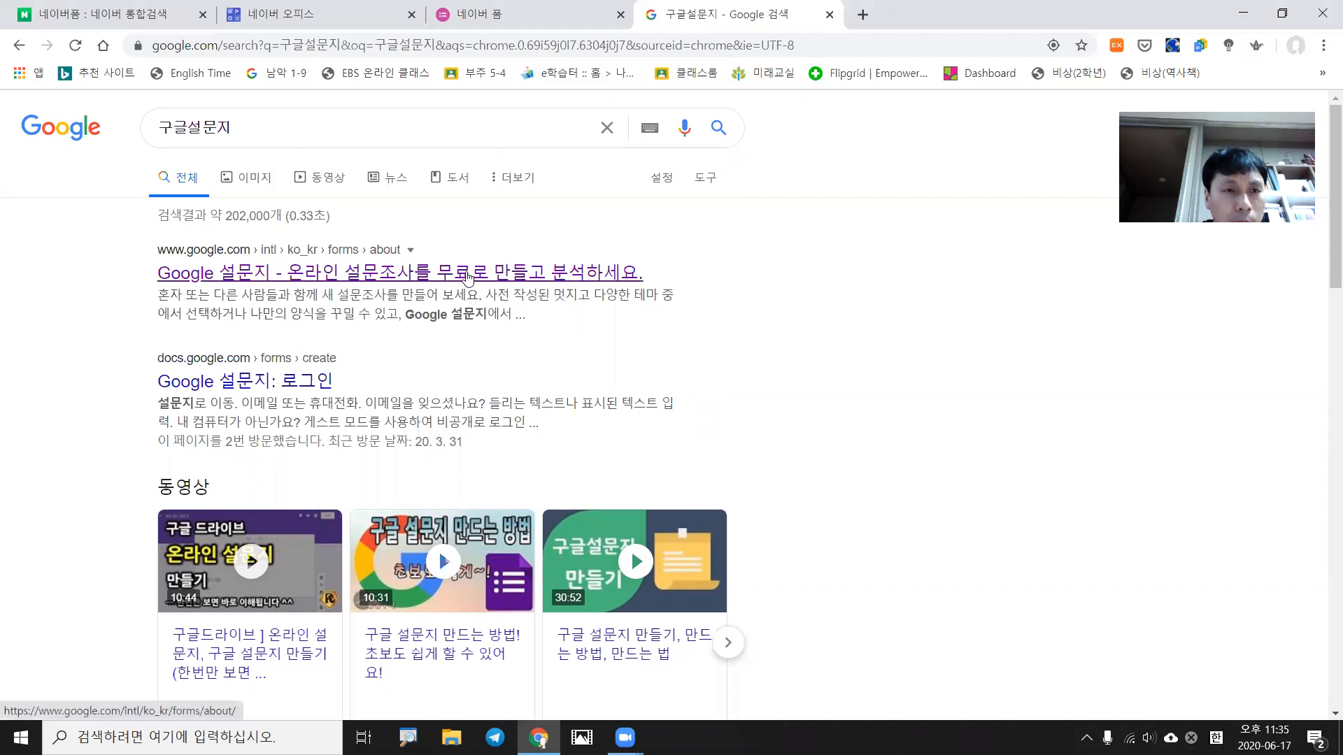
Open Google Forms from the 구글설문지 search results and open the recent form 제목 없는 설문지
left_click(286, 127)
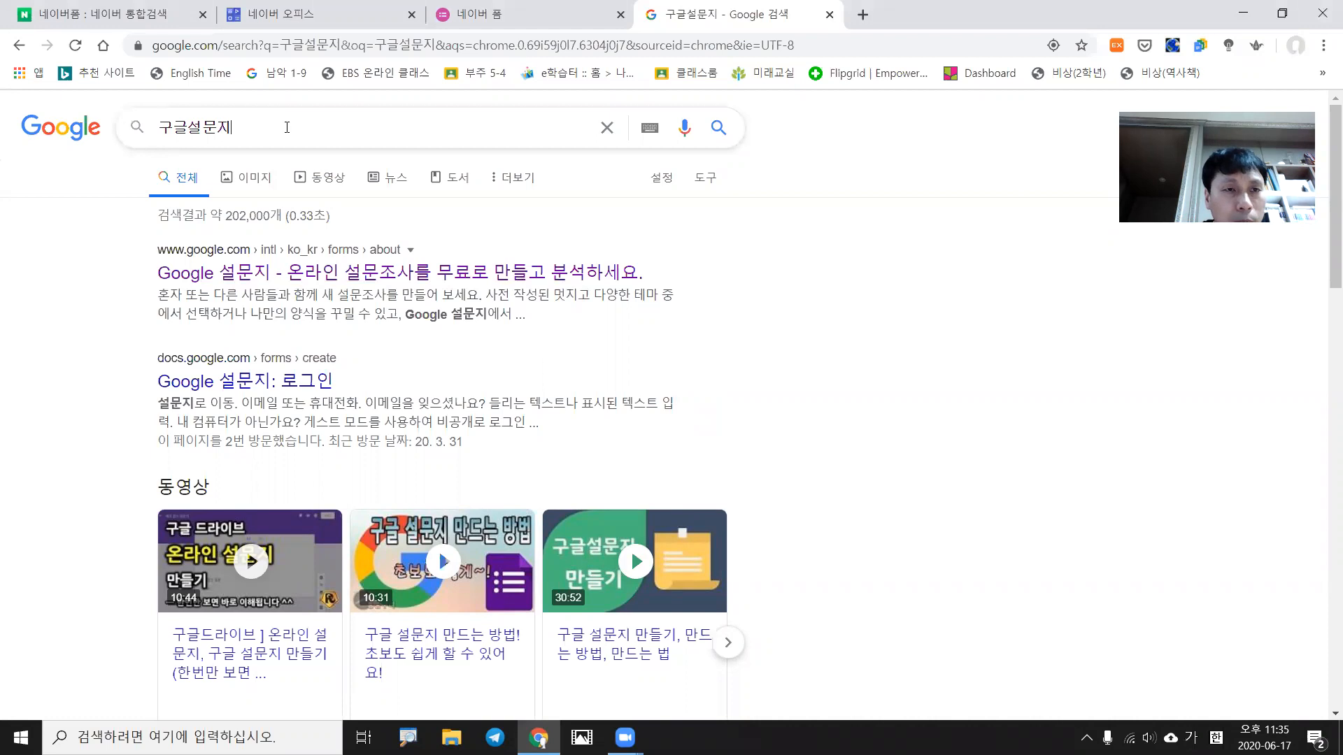
left_click(944, 315)
left_click(440, 279)
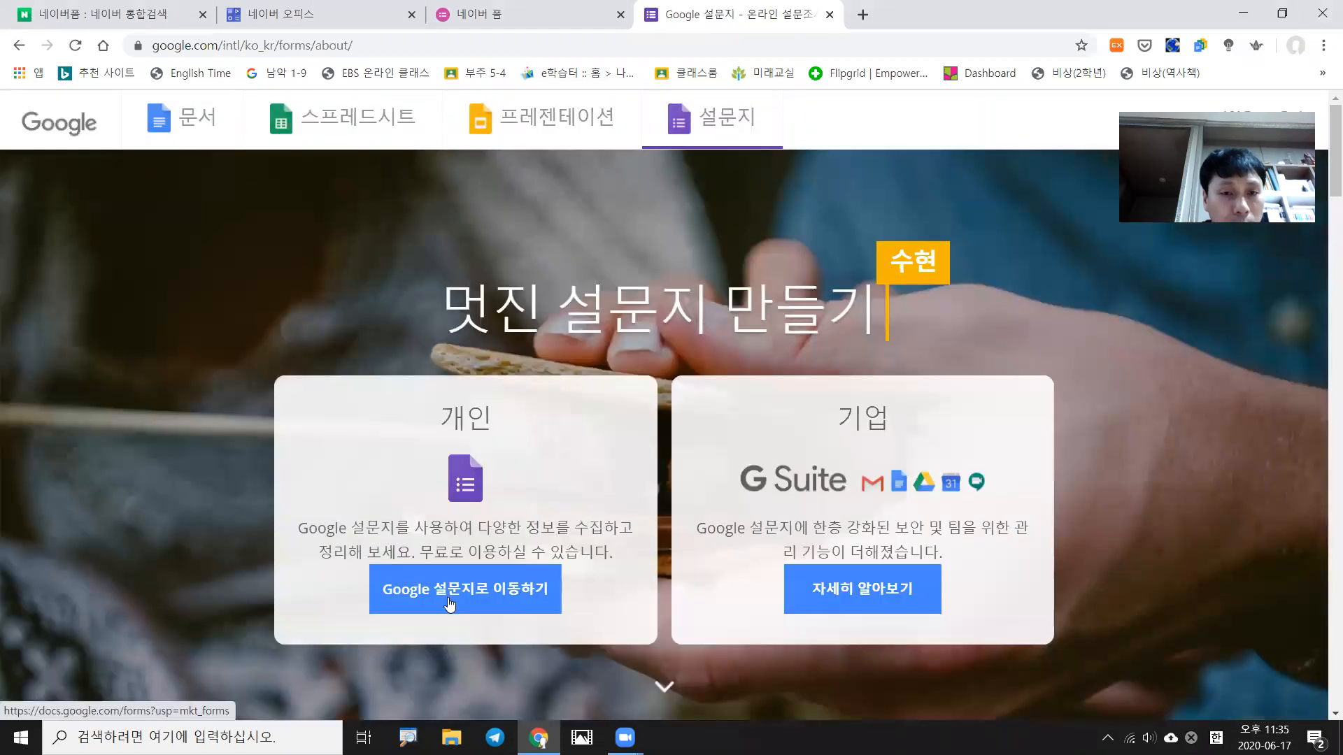
left_click(450, 604)
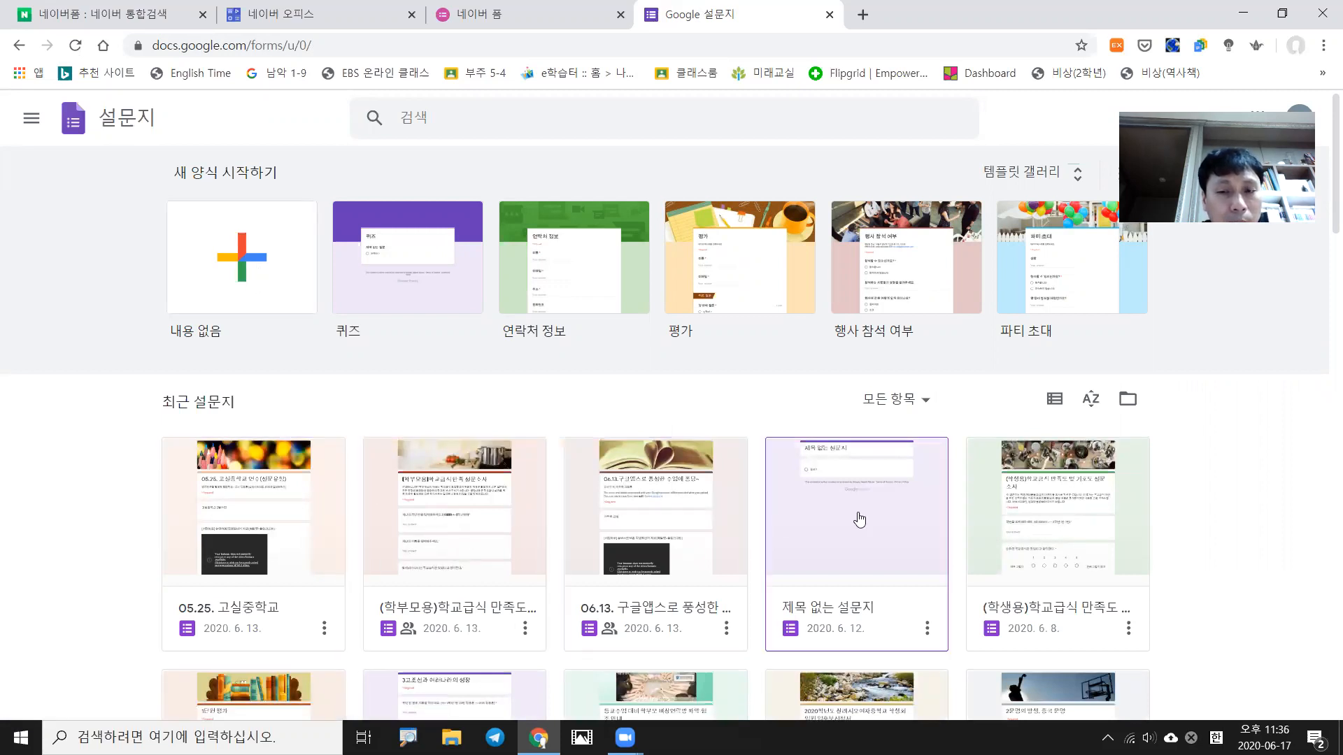
left_click(828, 515)
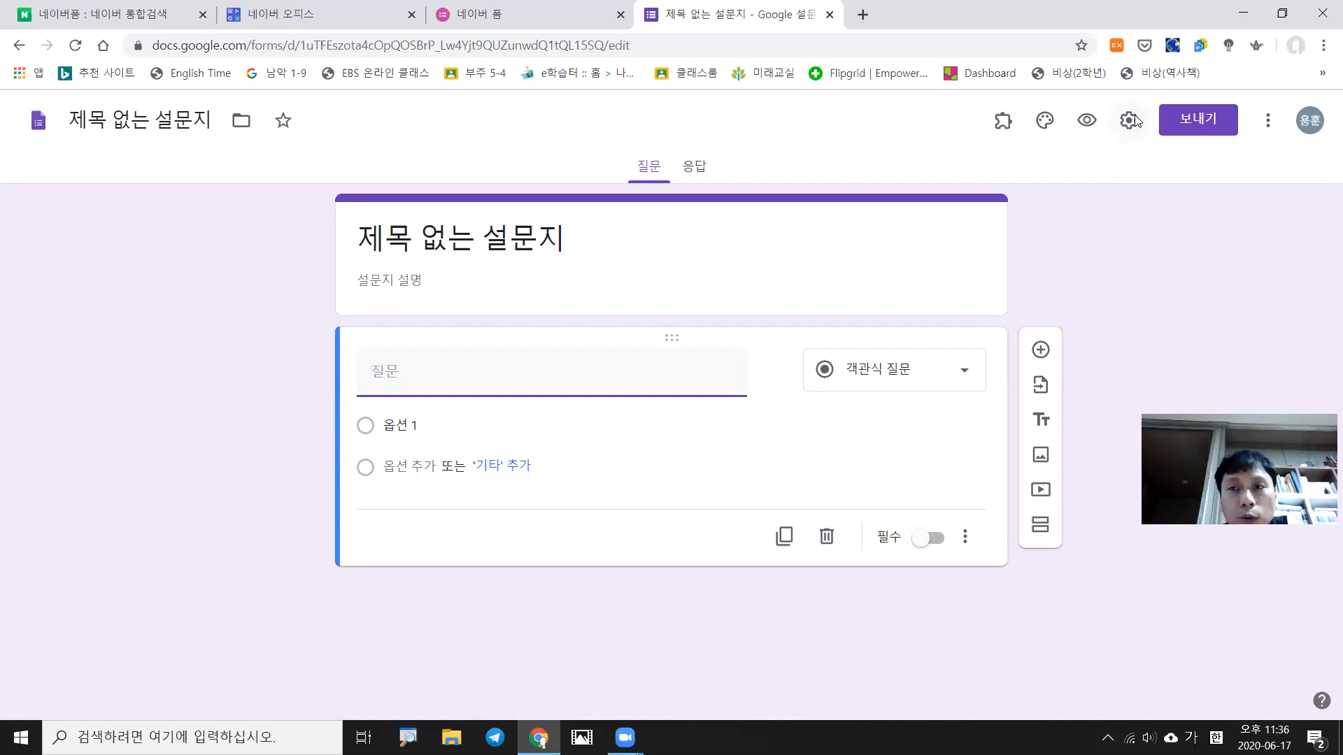
In the form's presentation settings, enable the progress bar and random shuffling of the question order
left_click(1132, 119)
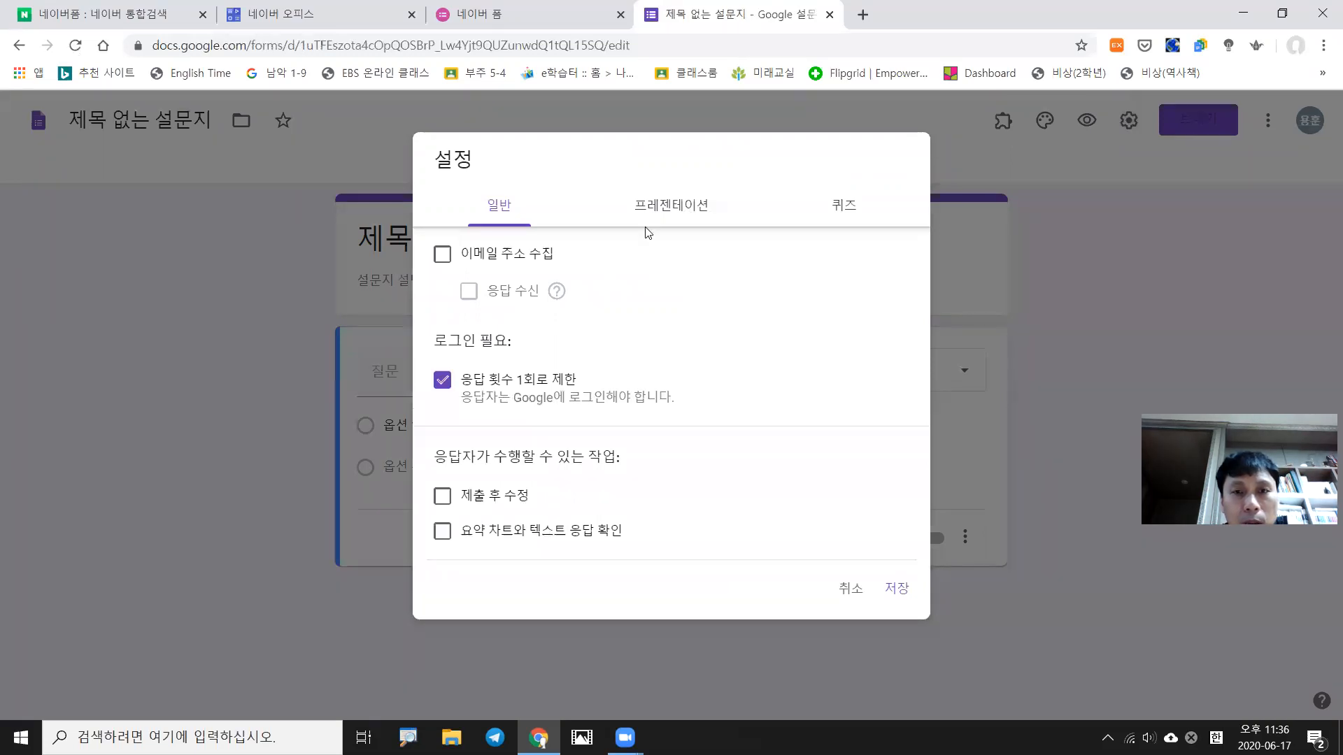
left_click(673, 214)
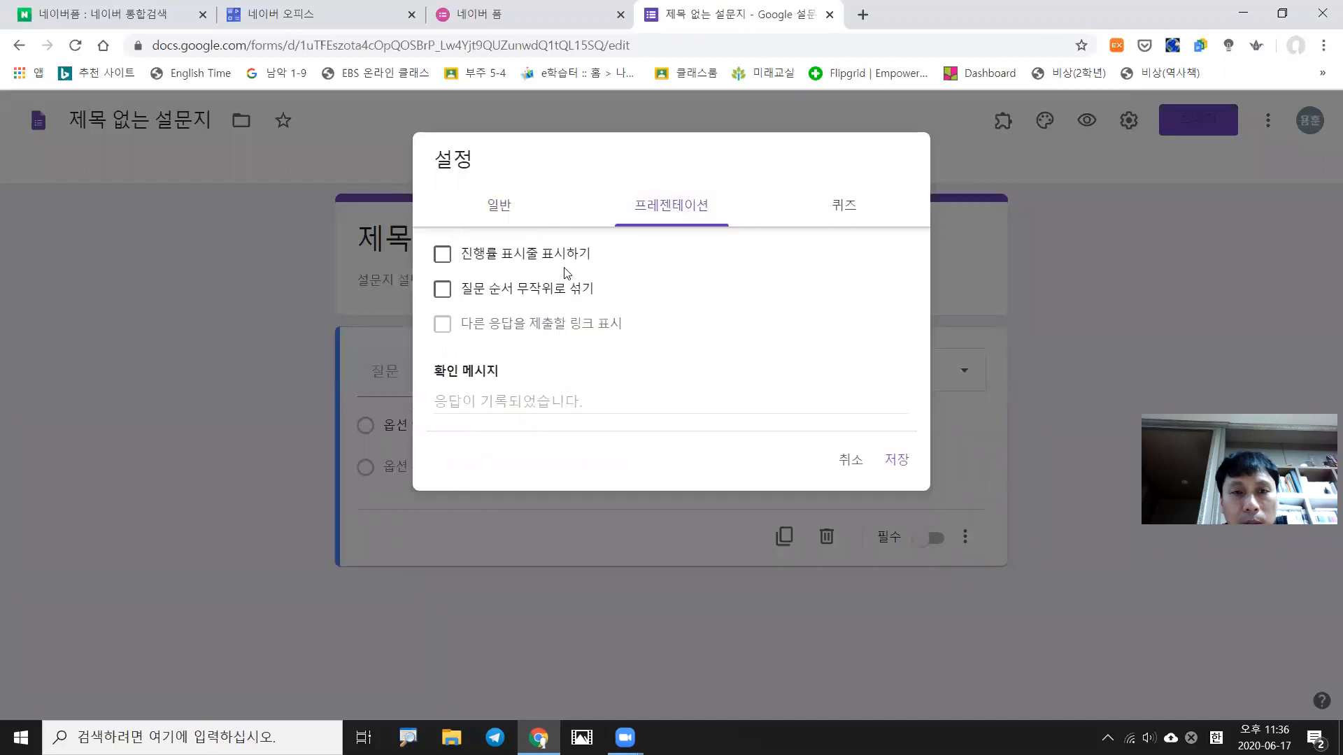
left_click(523, 260)
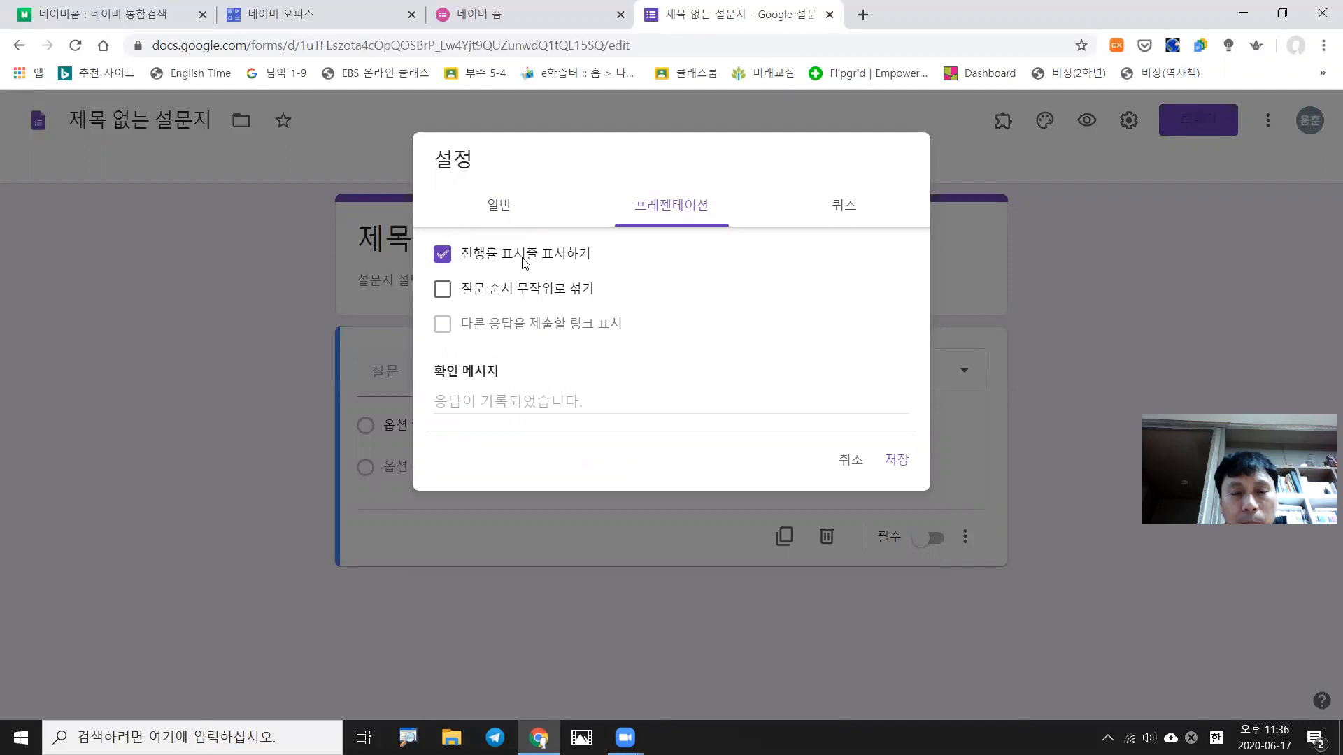
left_click(513, 294)
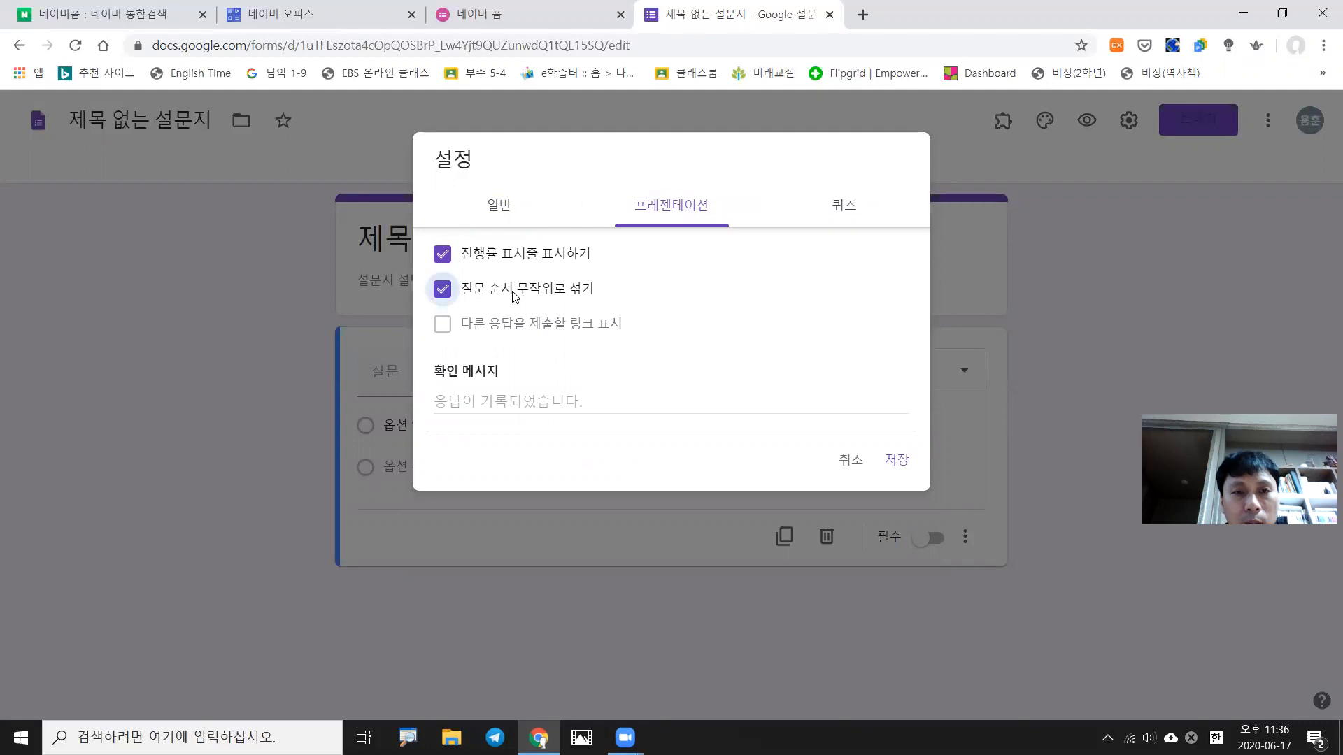
Turn the form into a quiz and save the form settings
left_click(842, 215)
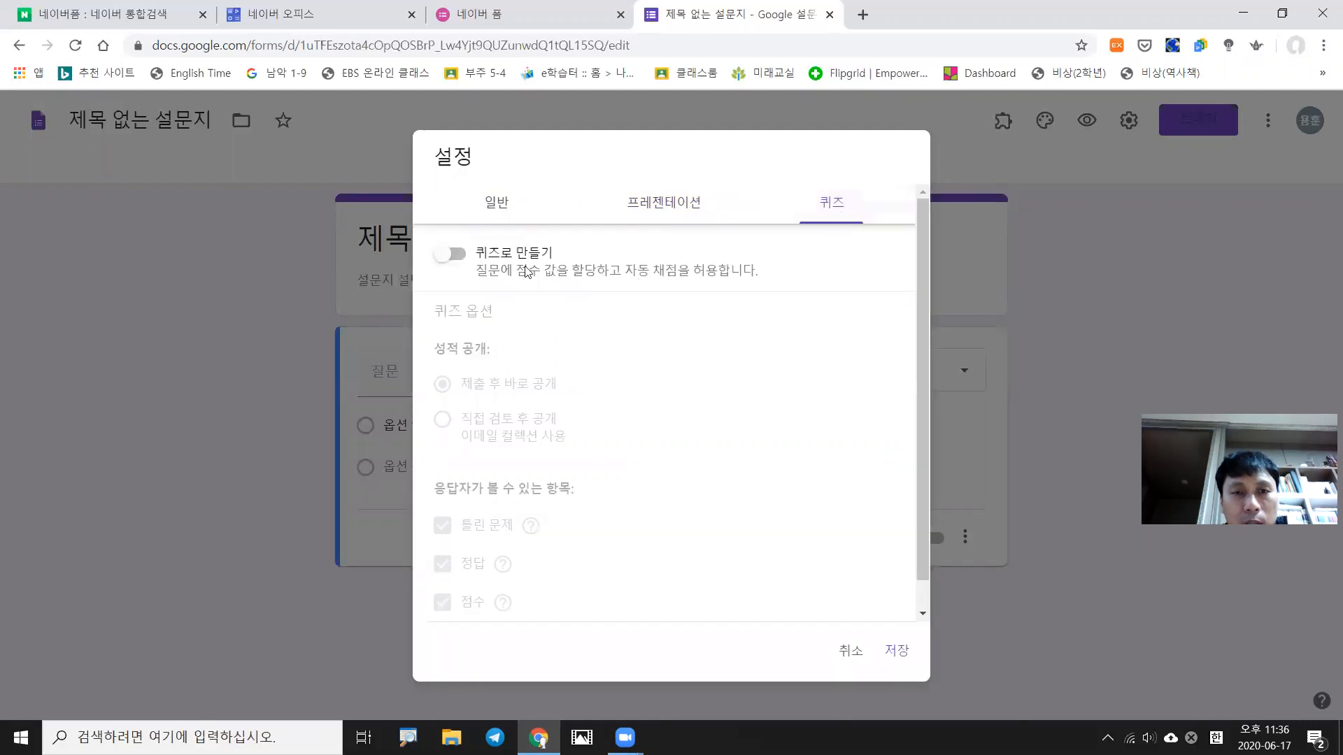
left_click(470, 260)
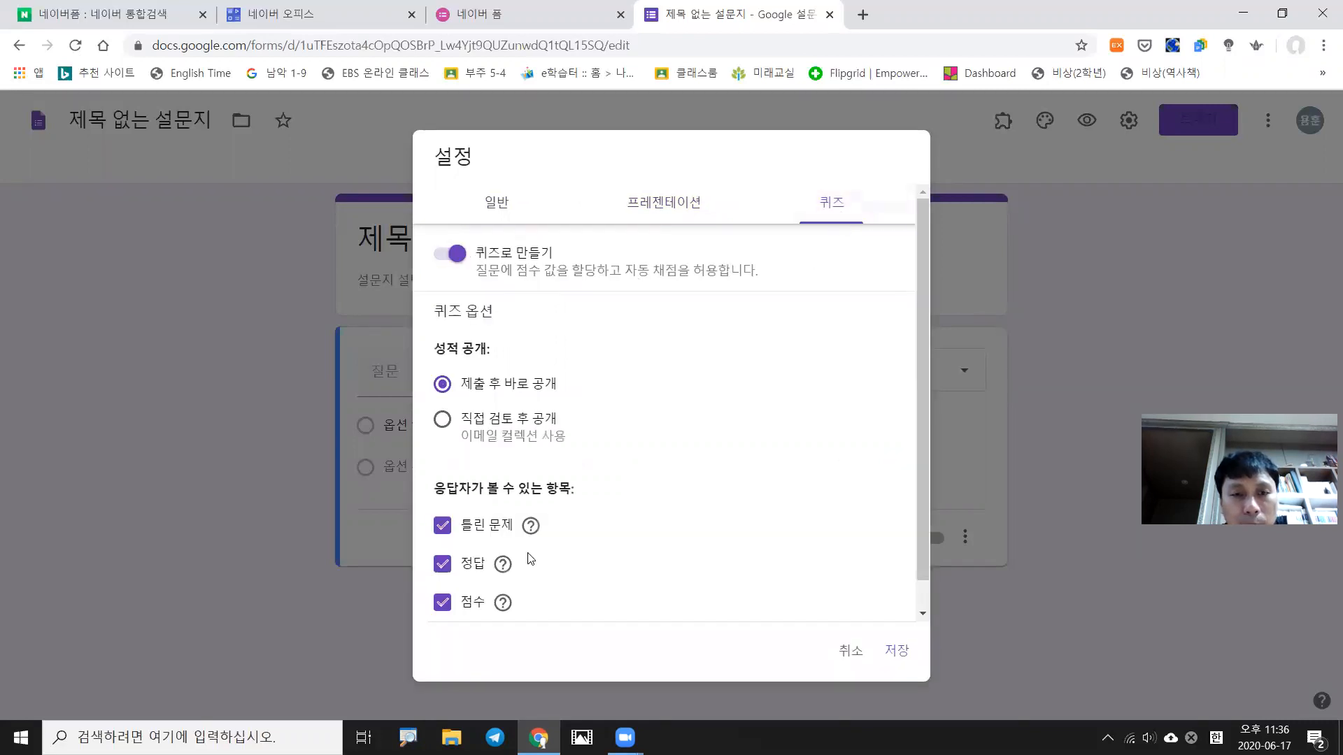
left_click(905, 652)
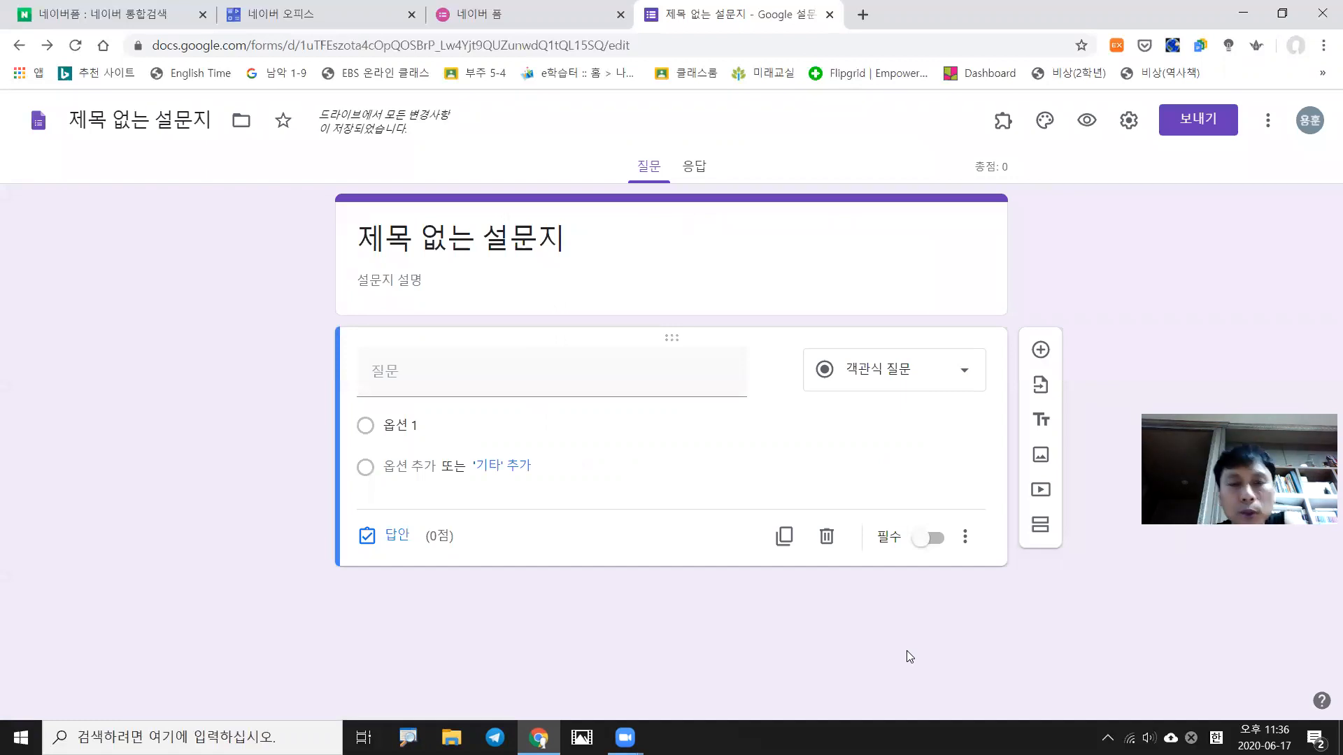
Make the first question required and title it 학번
left_click(963, 378)
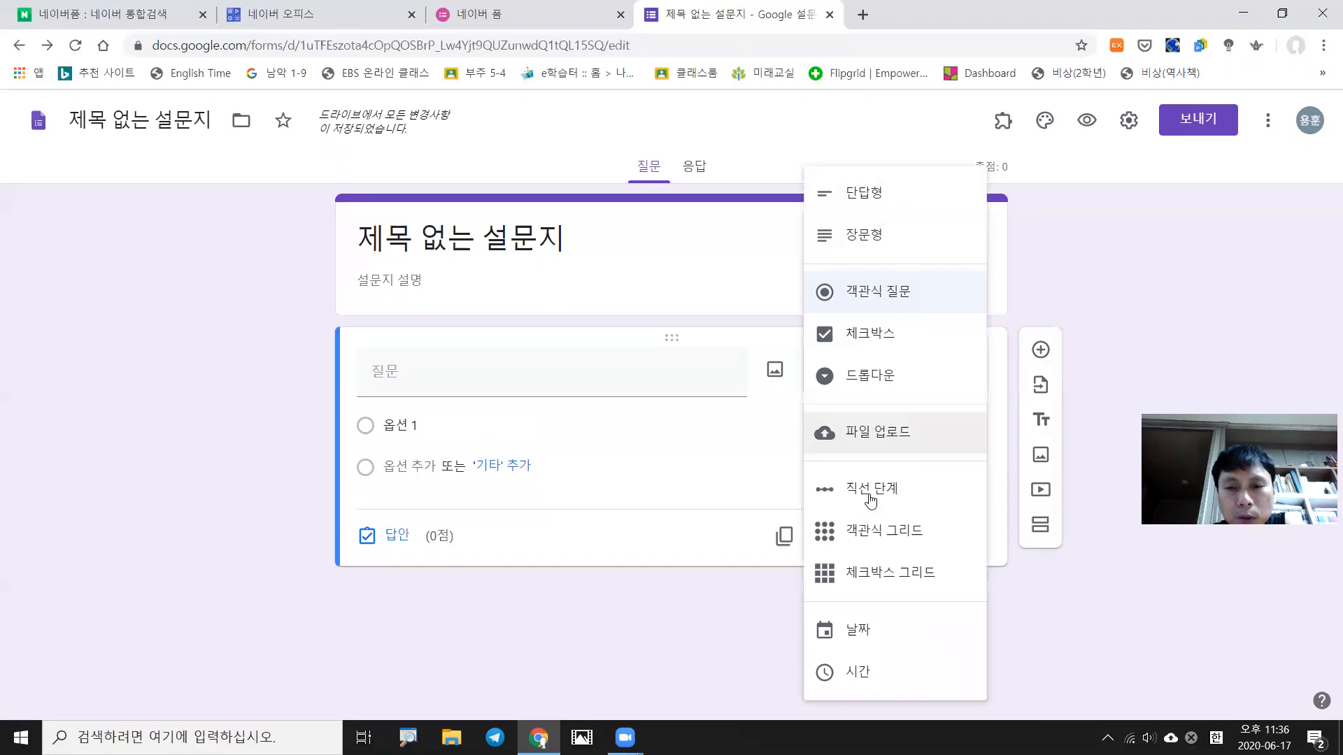
left_click(708, 458)
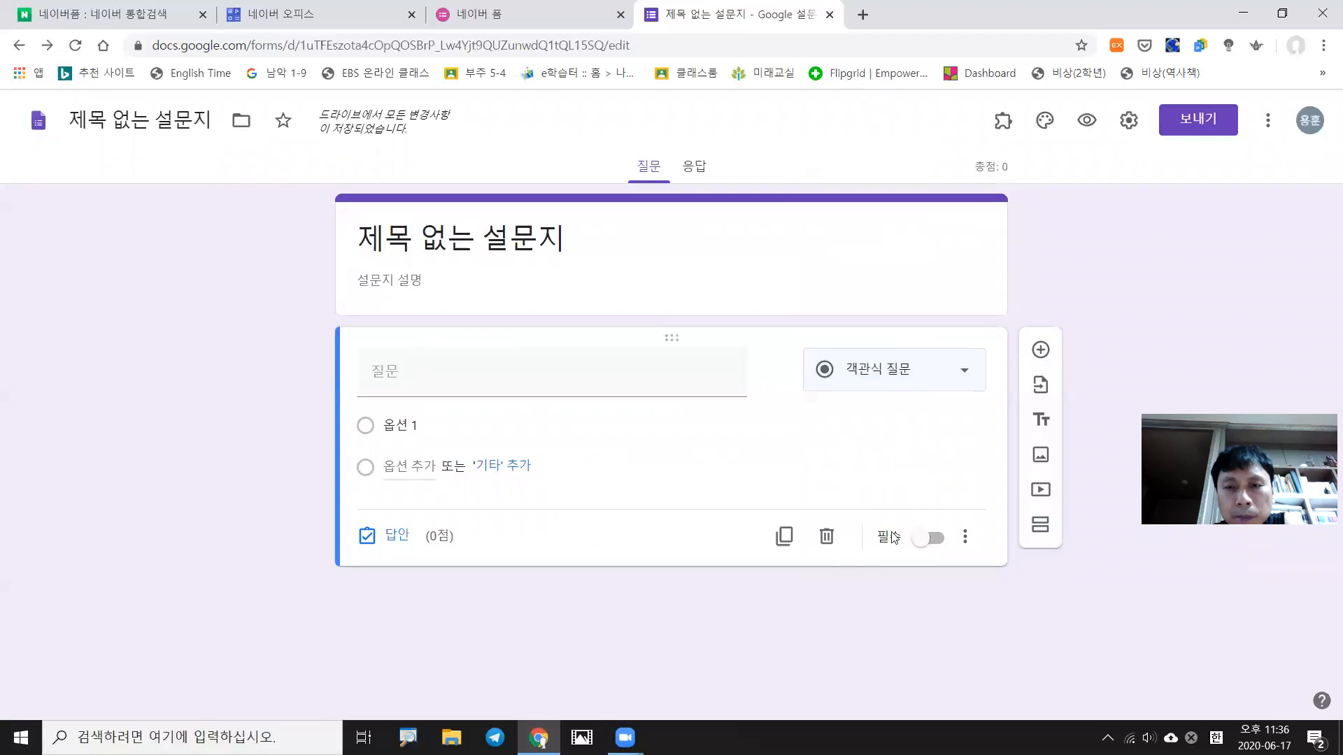
left_click(933, 540)
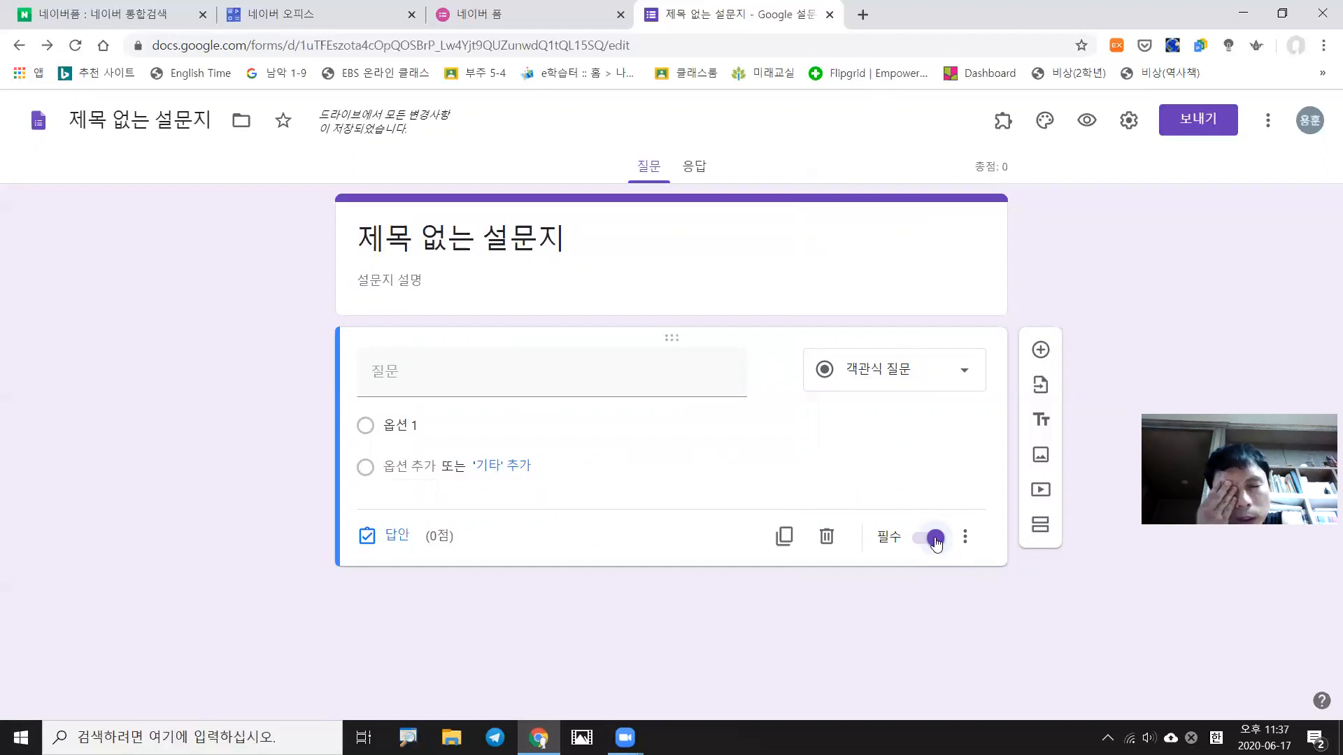
left_click(710, 454)
type("학번")
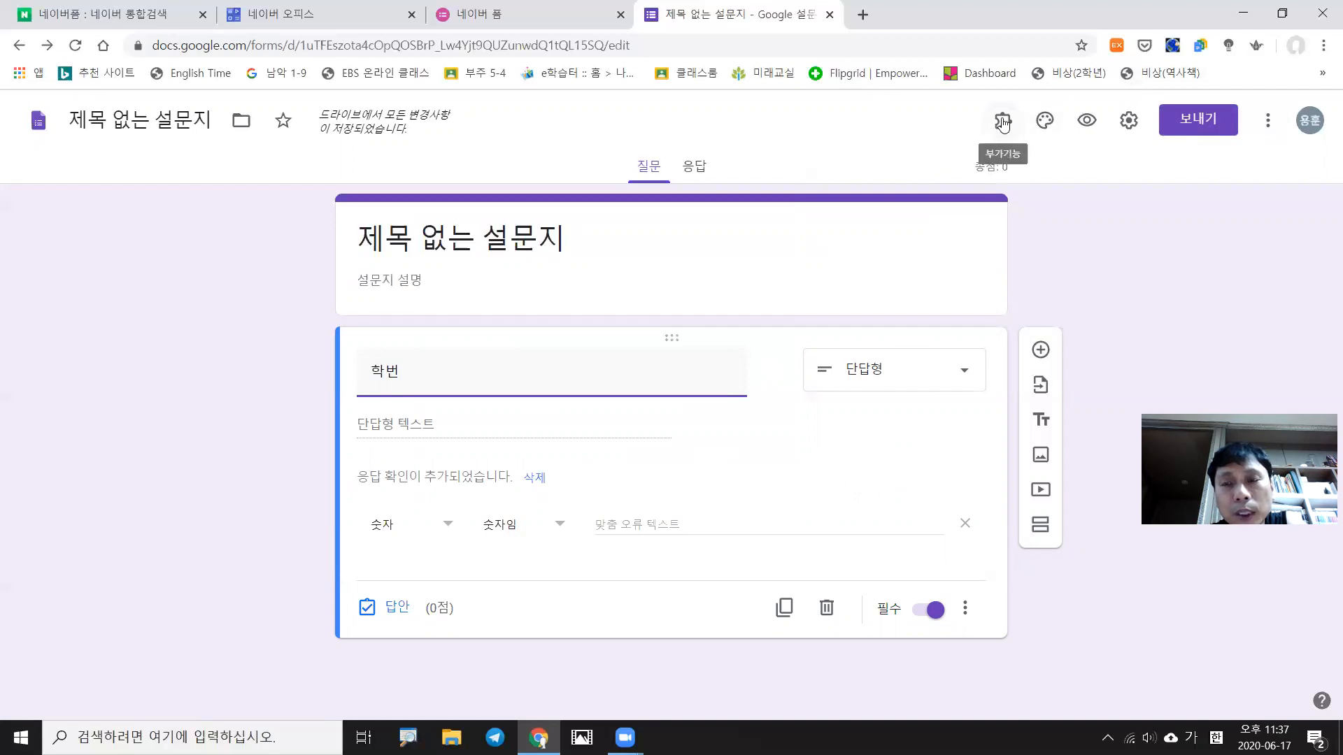
Open the configuration of the Choice Eliminator 2 add-on and dismiss the author's note
left_click(1267, 121)
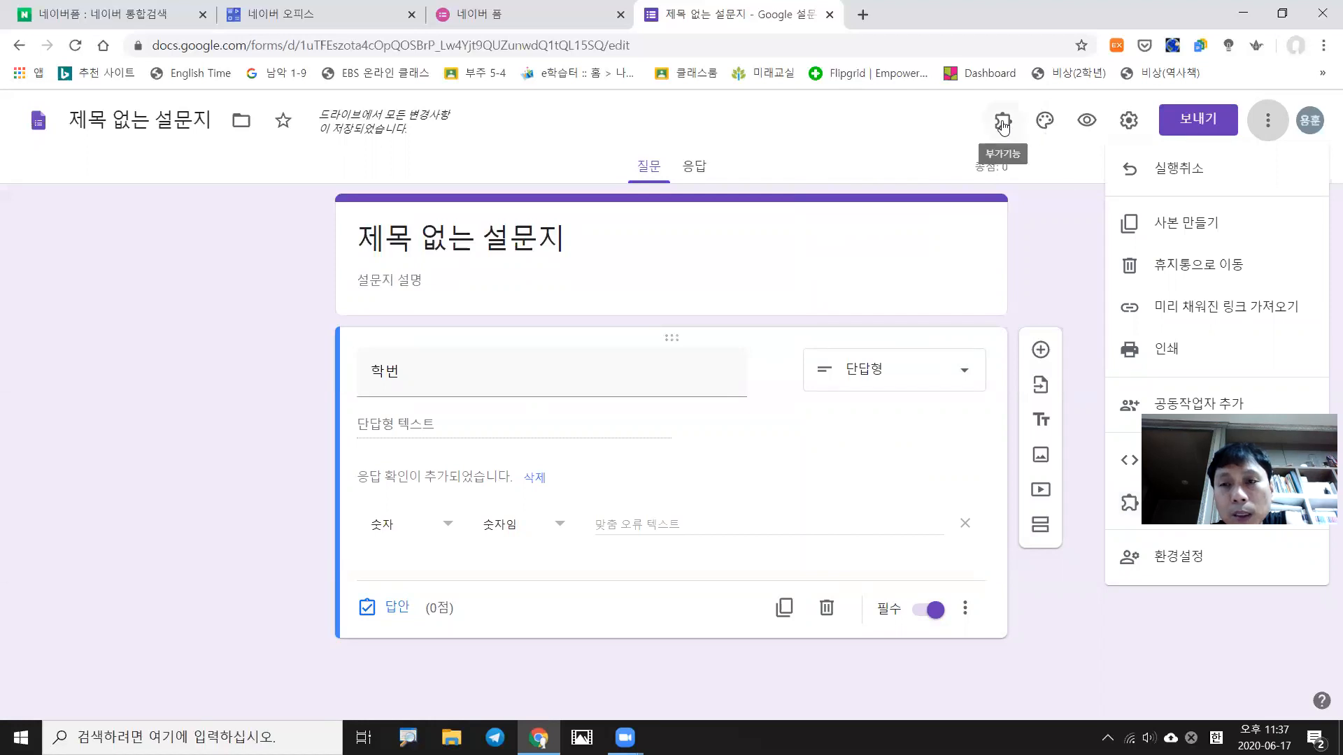
left_click(1003, 125)
left_click(1003, 125)
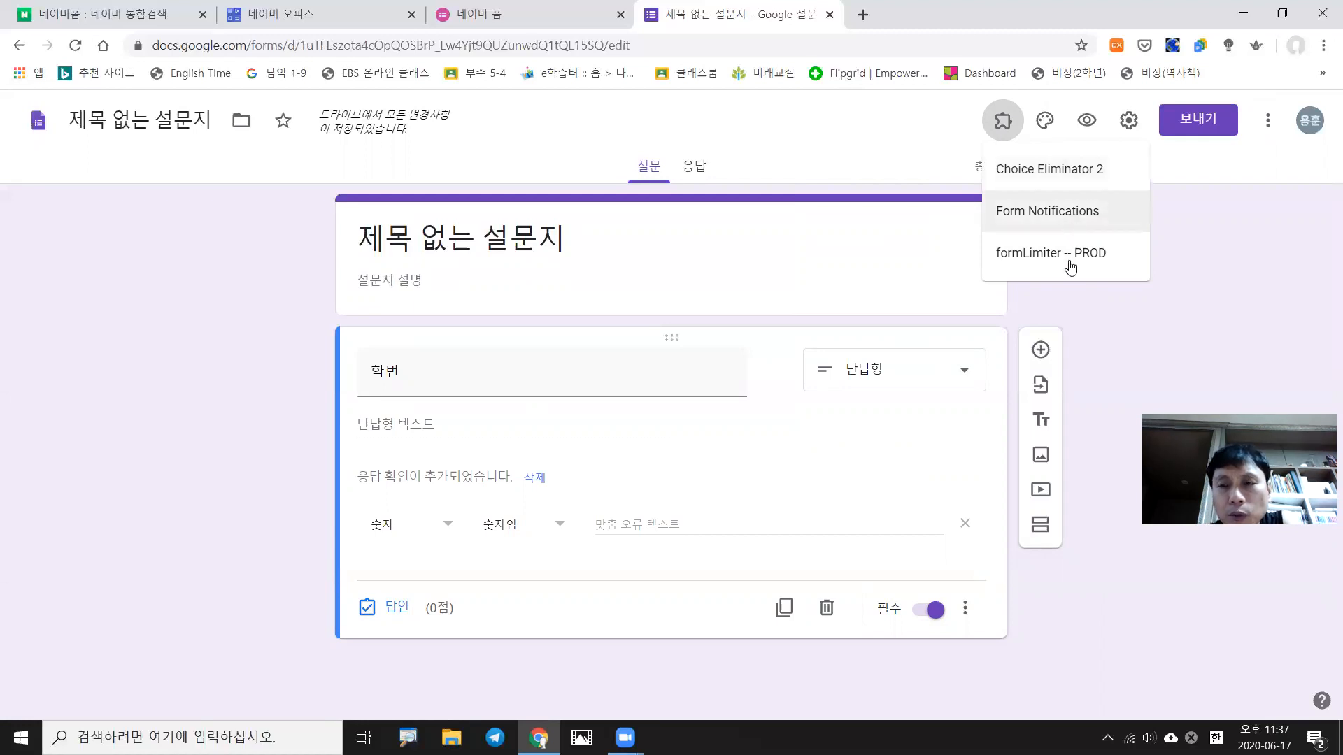
left_click(1084, 180)
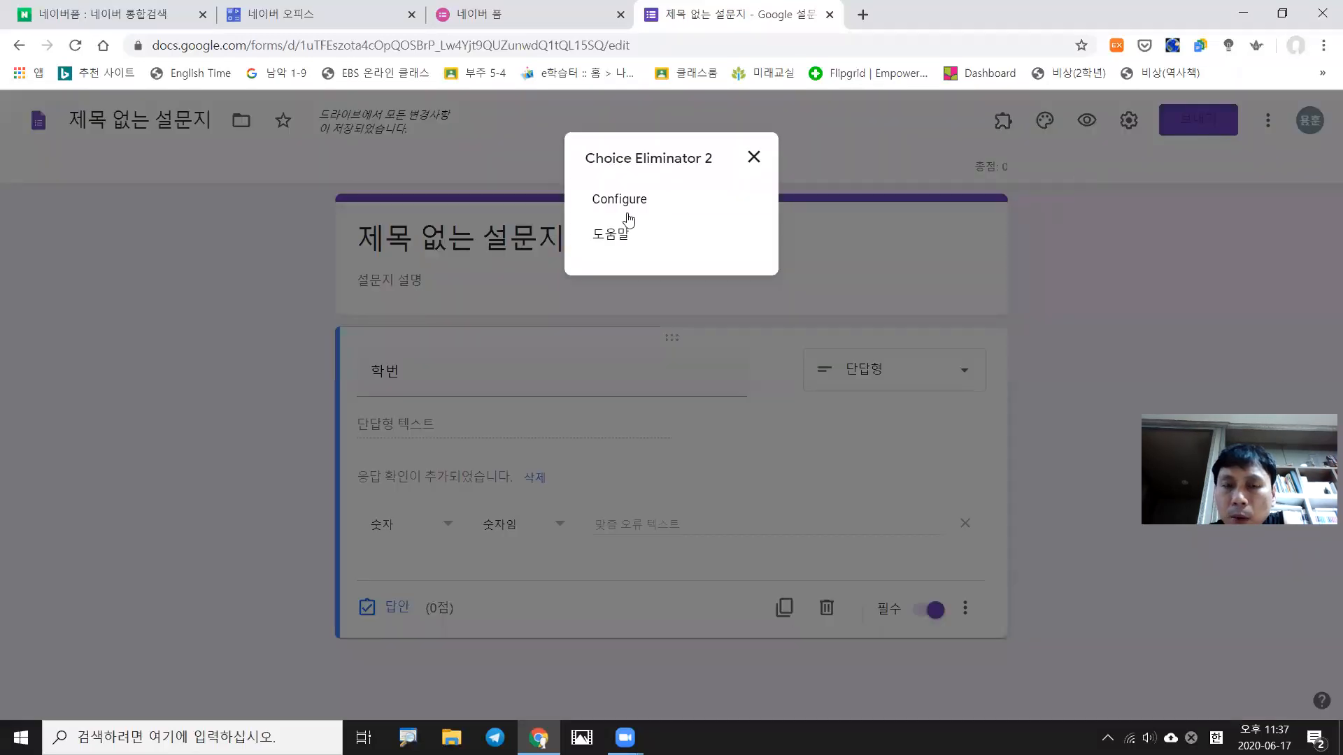
left_click(628, 205)
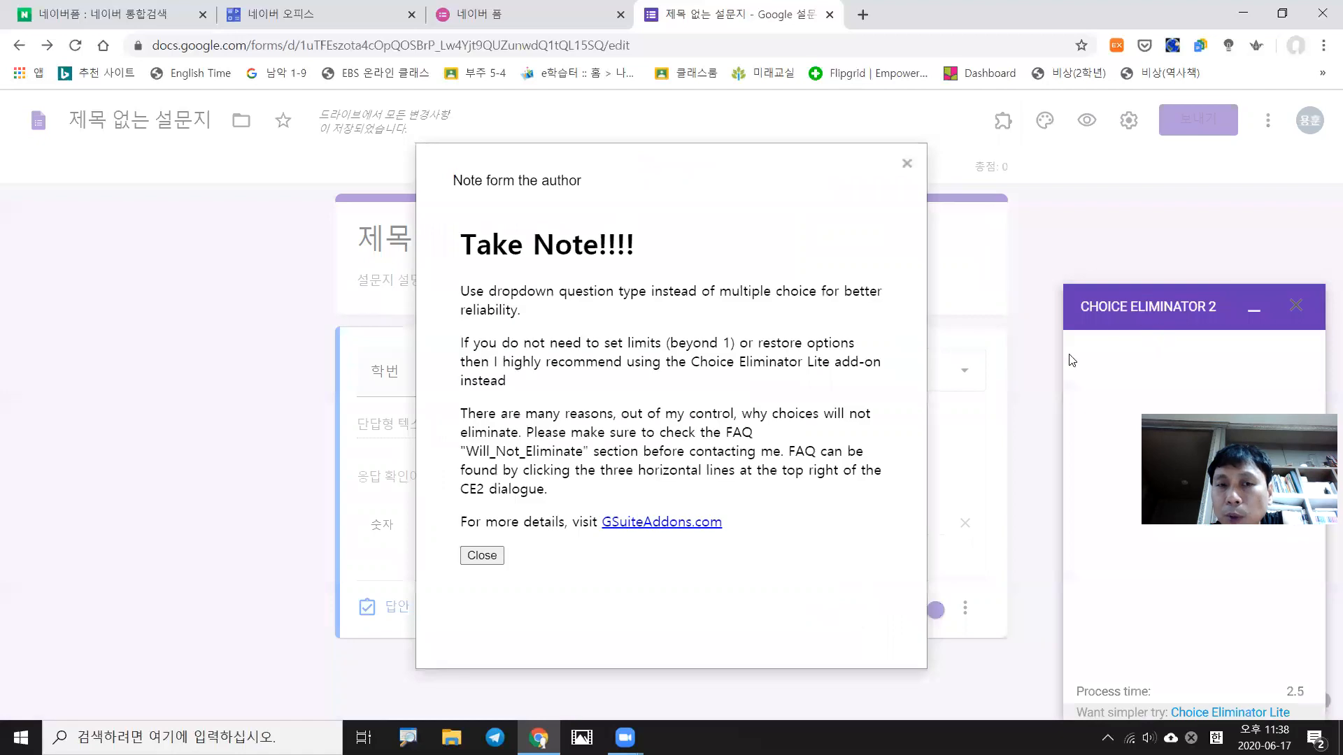
left_click(482, 556)
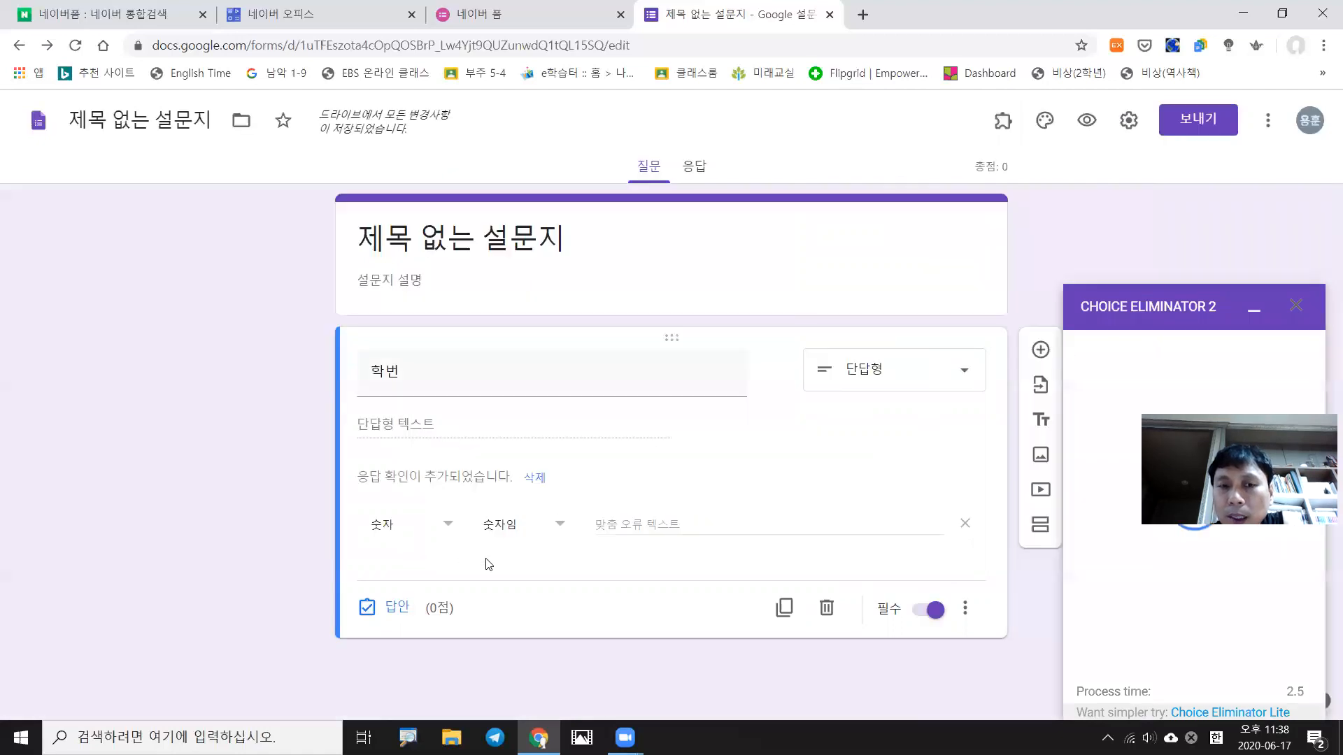
Change the 학번 question to 드롭다운 and refresh the Choice Eliminator 2 question list with data sheet Form Responses 1
left_click(963, 377)
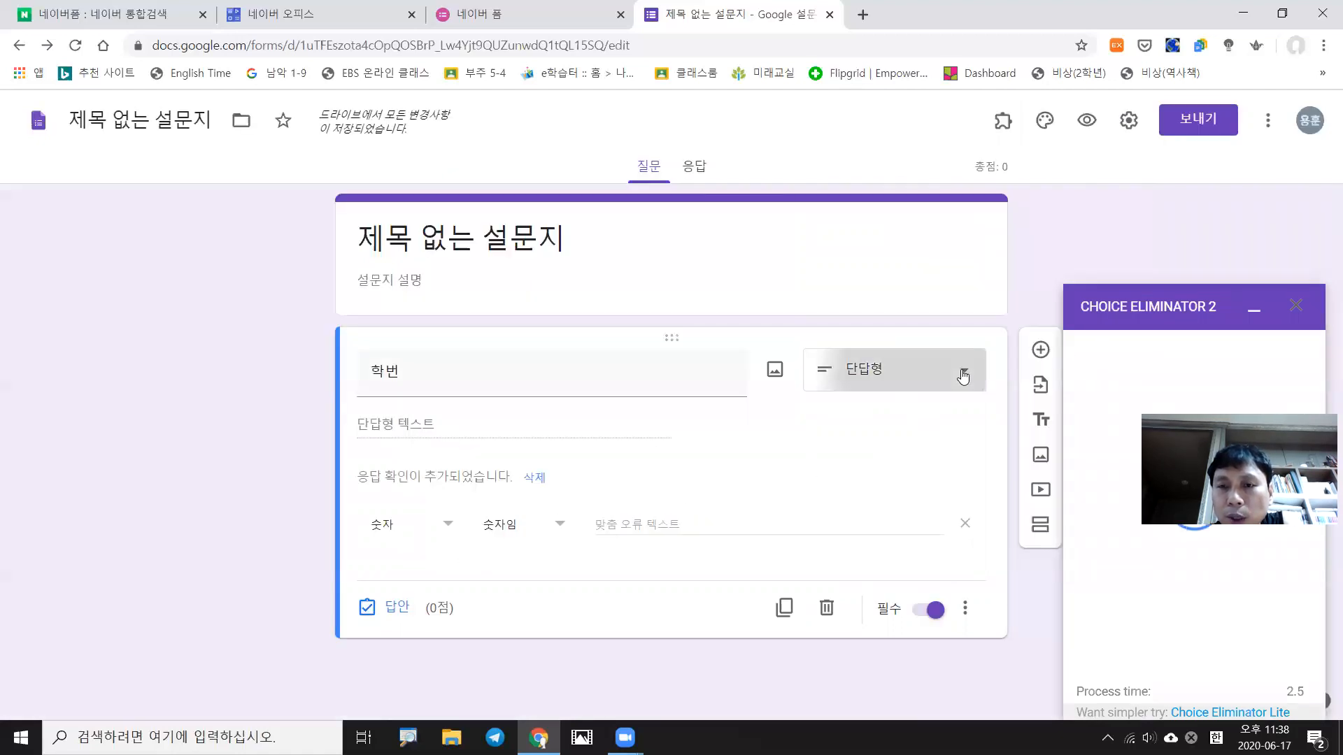
left_click(880, 389)
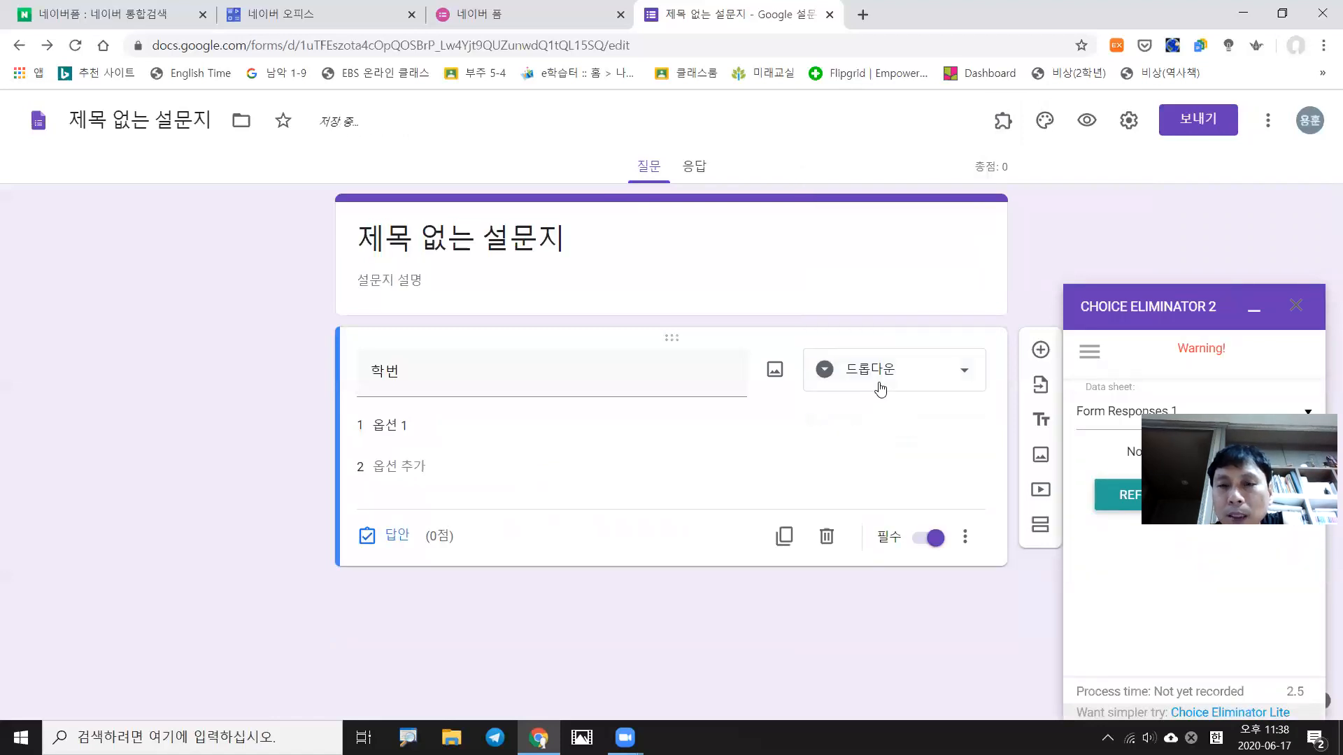
left_click(1134, 498)
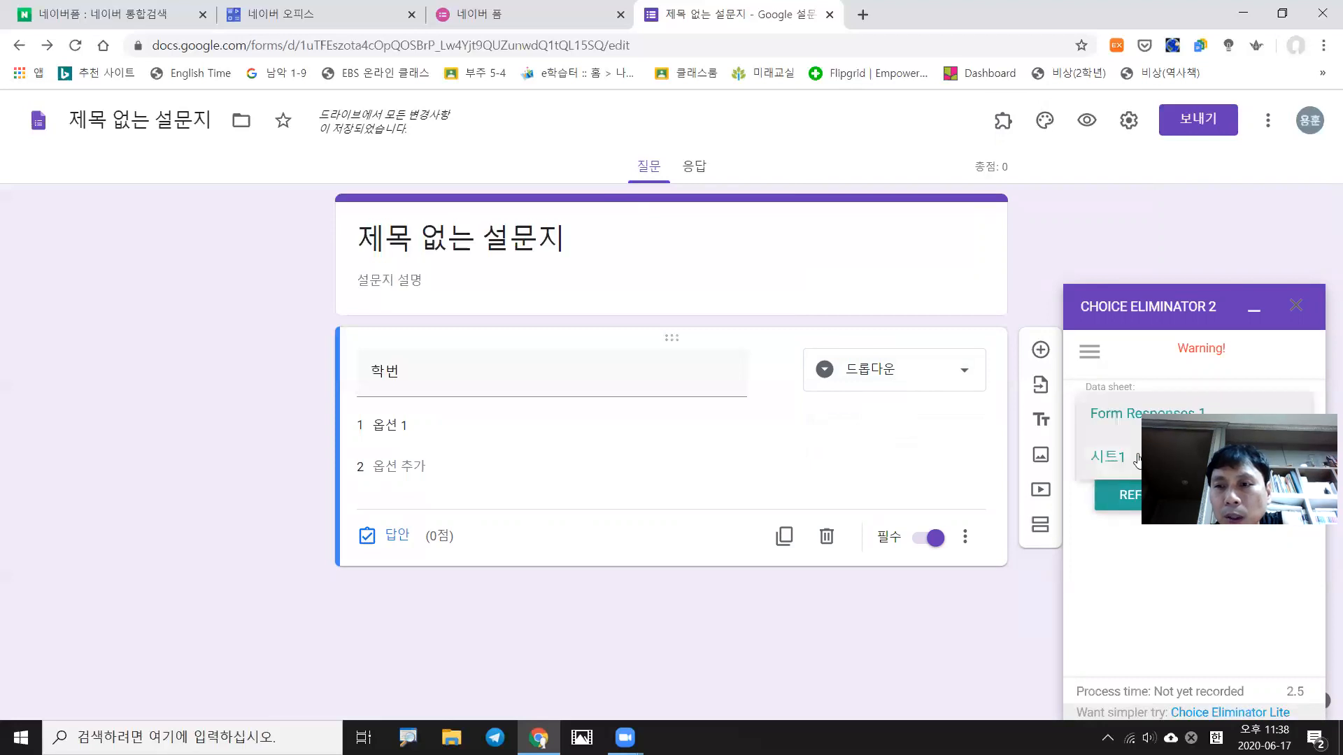
left_click(1136, 416)
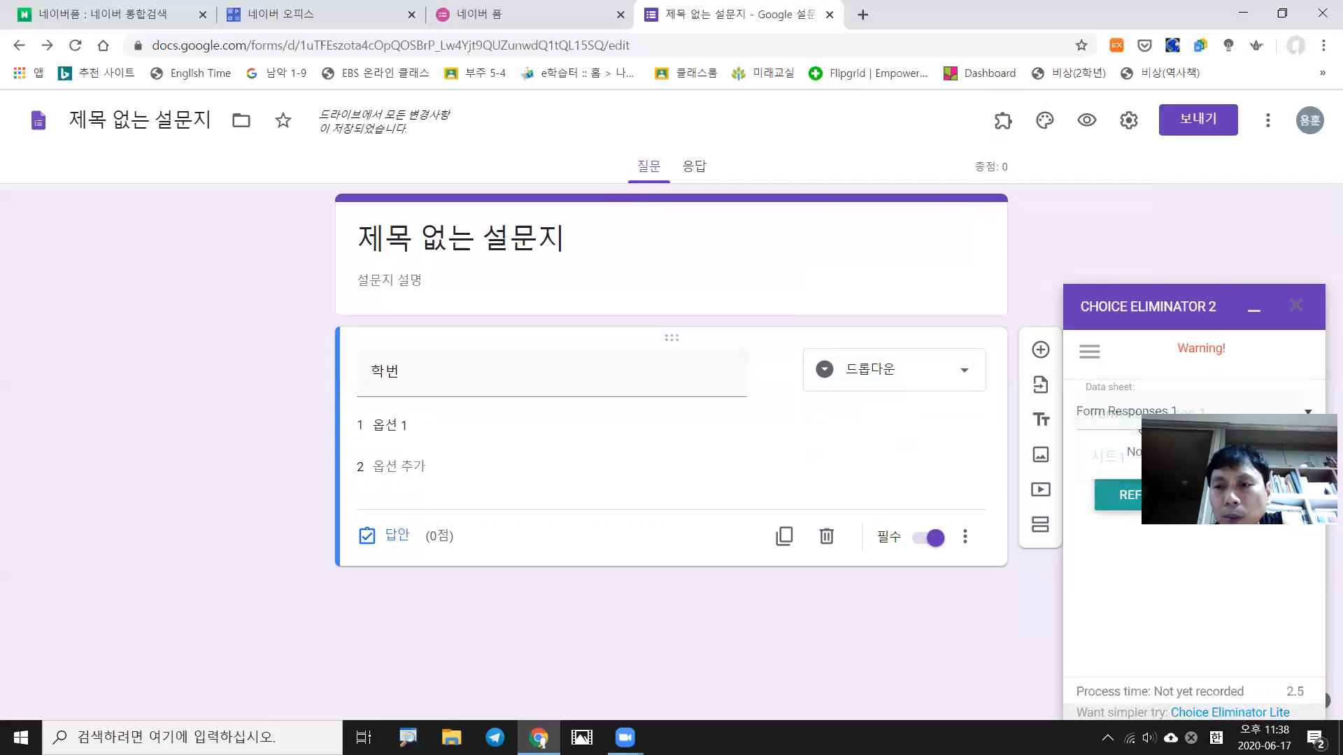
left_click(1137, 502)
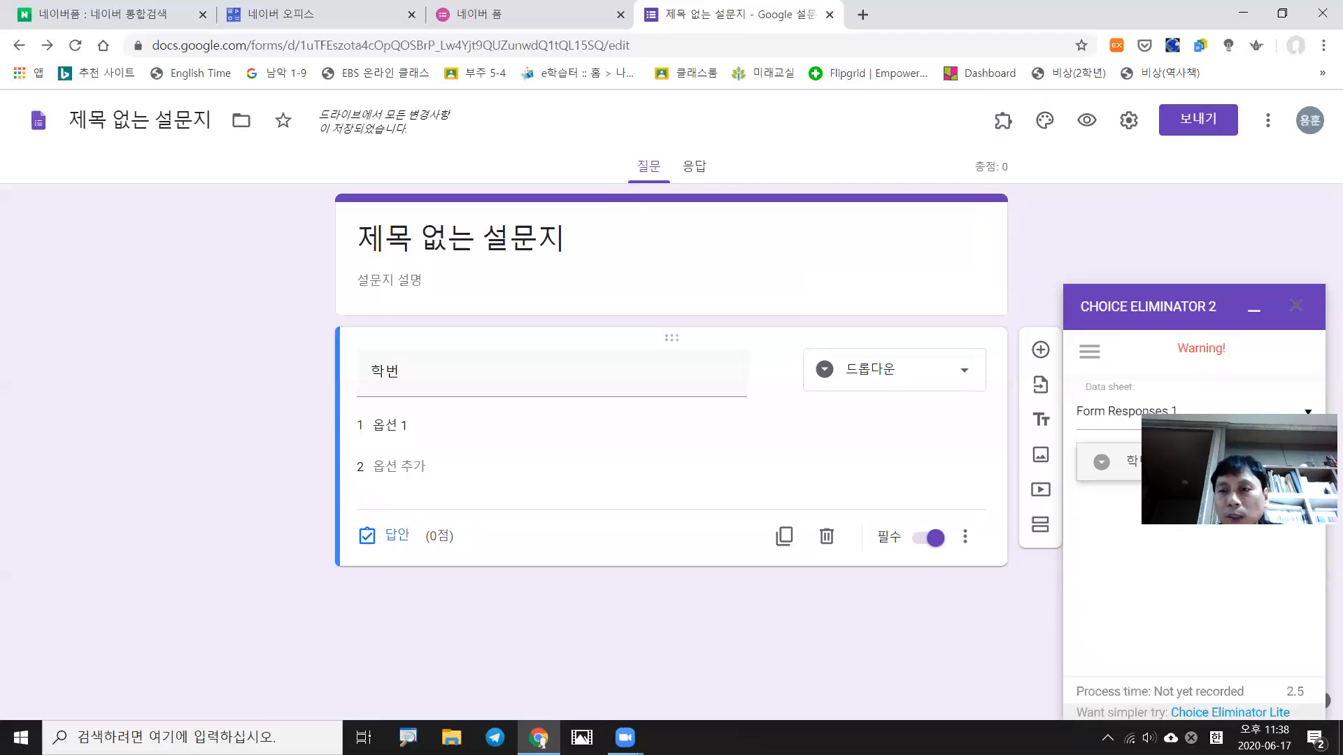
Enable Eliminate Choices for the 학번 question in Choice Eliminator 2 and close the add-on
left_click(451, 444)
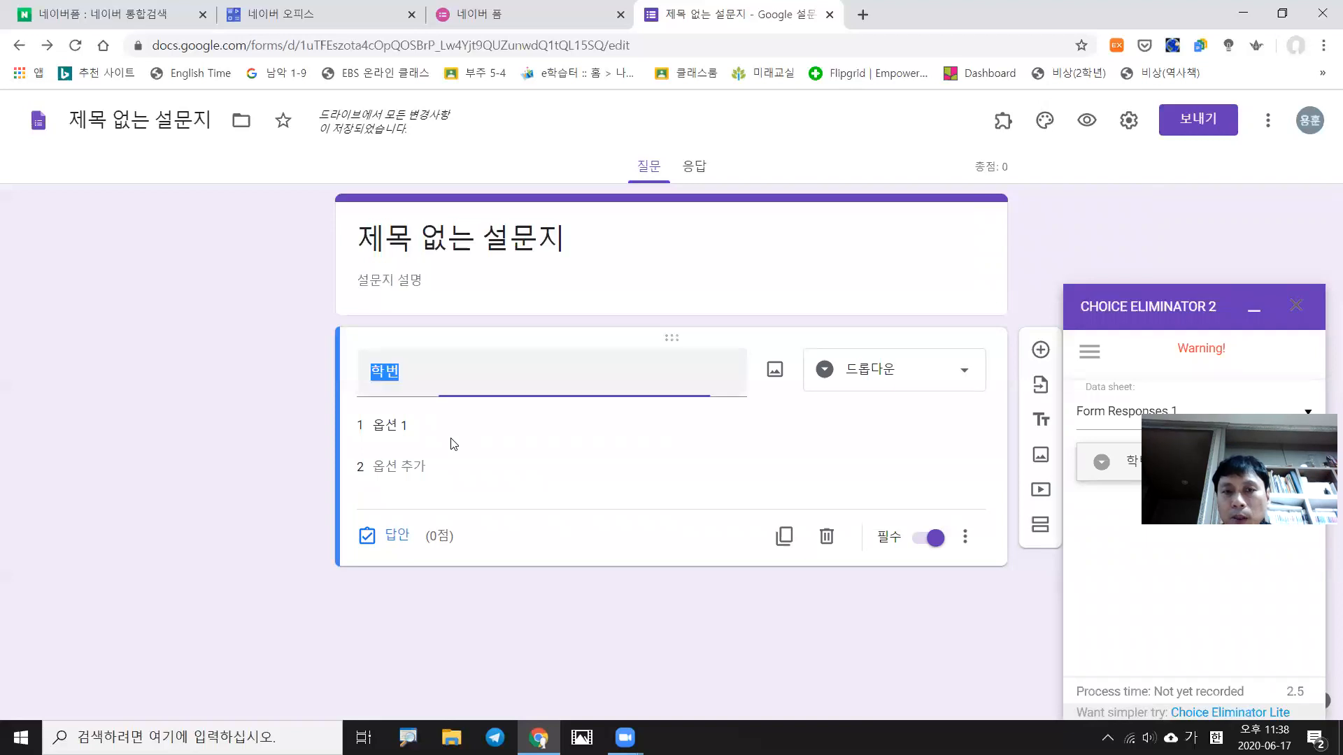
left_click(864, 380)
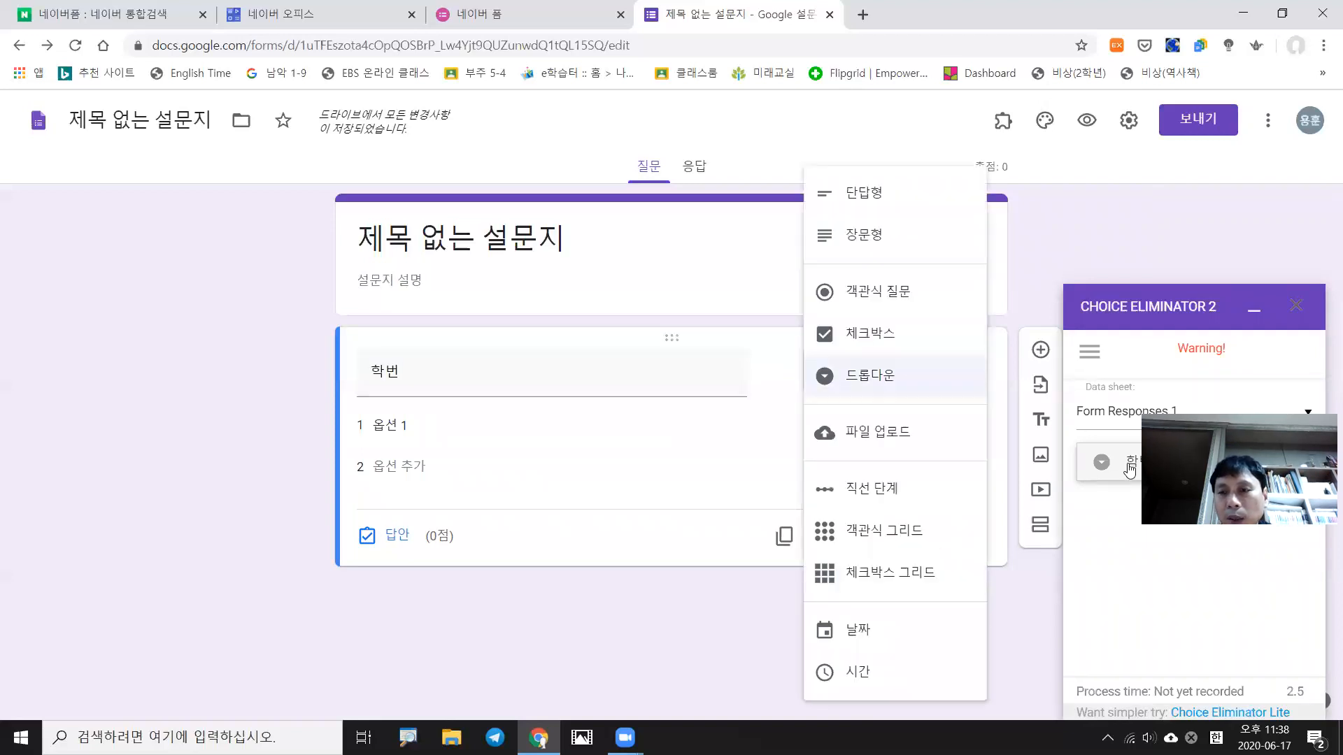
left_click(1130, 469)
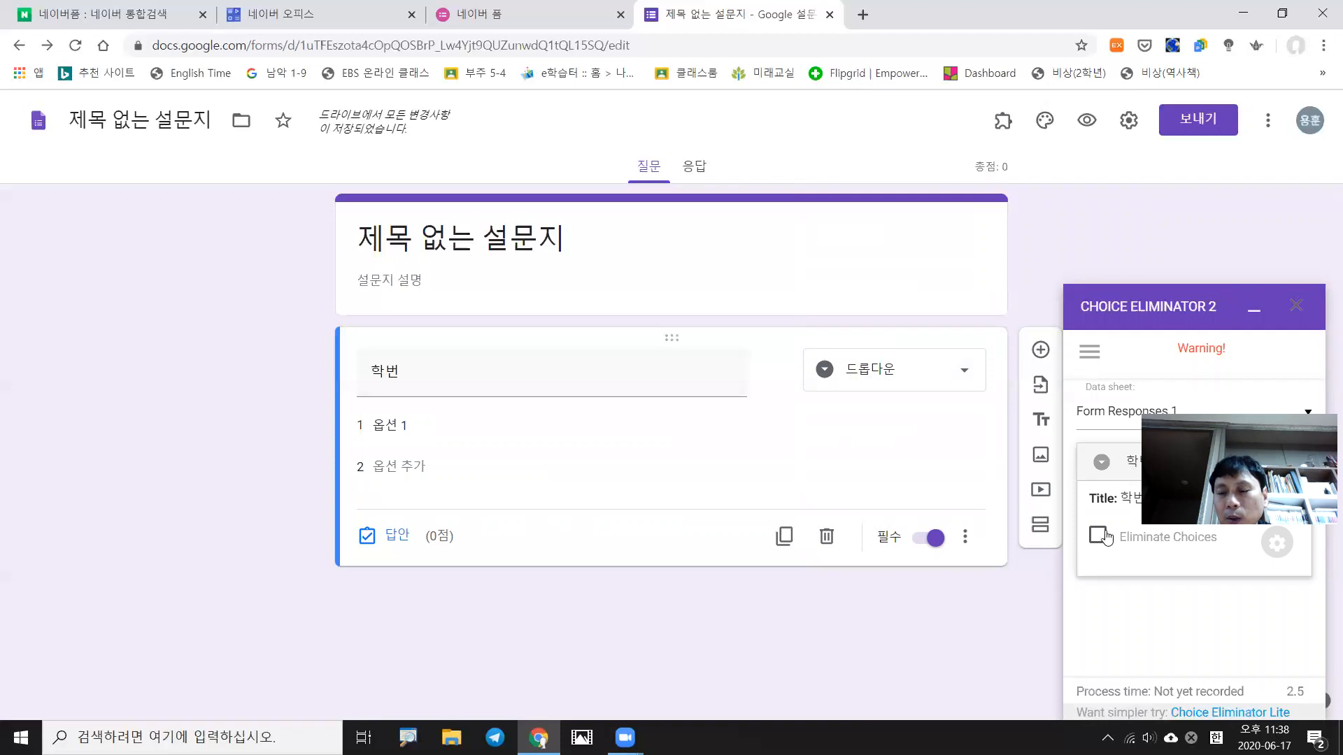
left_click(1097, 536)
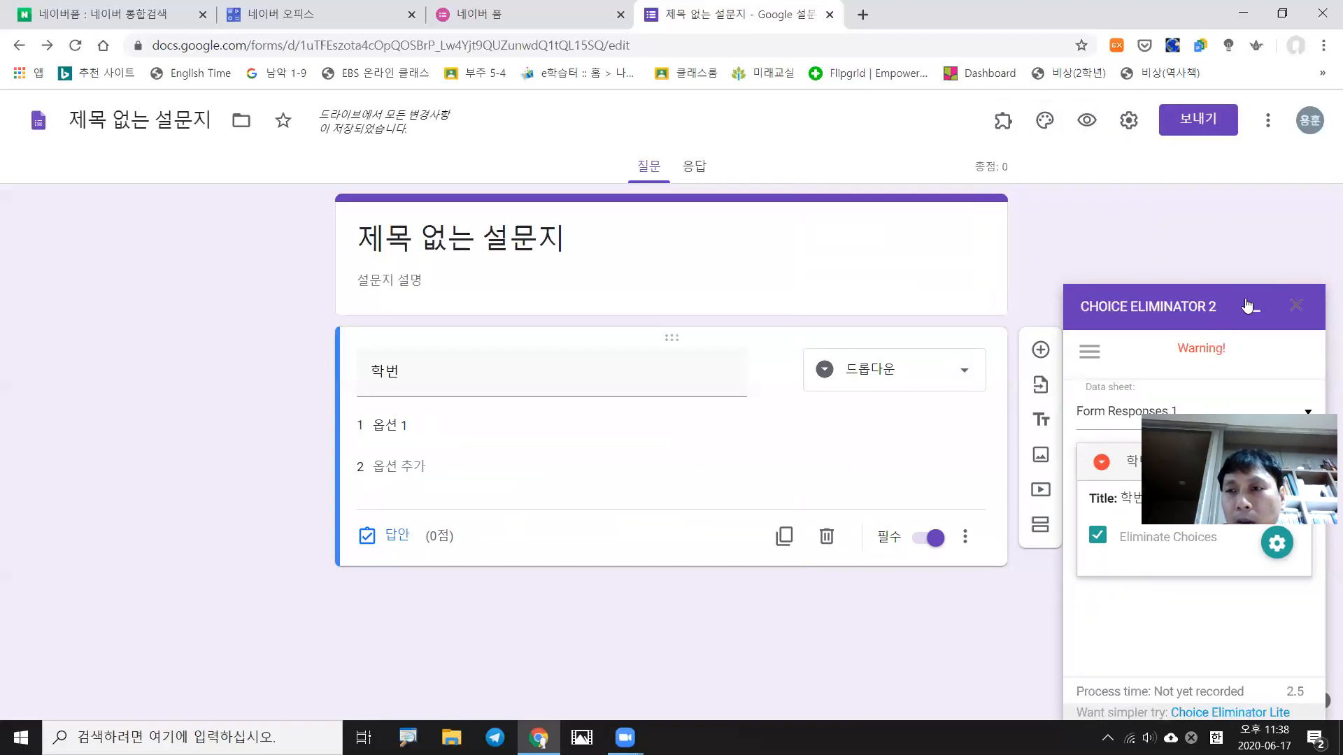
left_click(1295, 306)
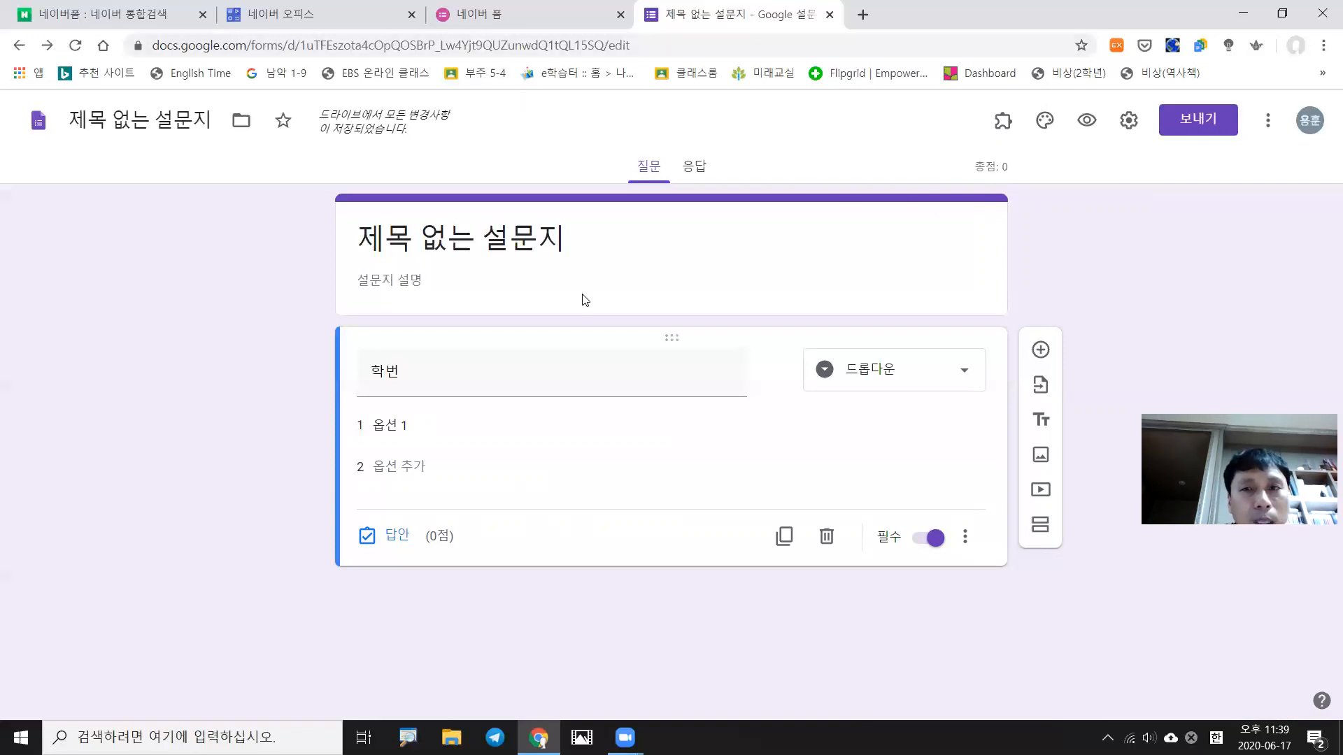
Add a new question below the 학번 question
left_click(1041, 350)
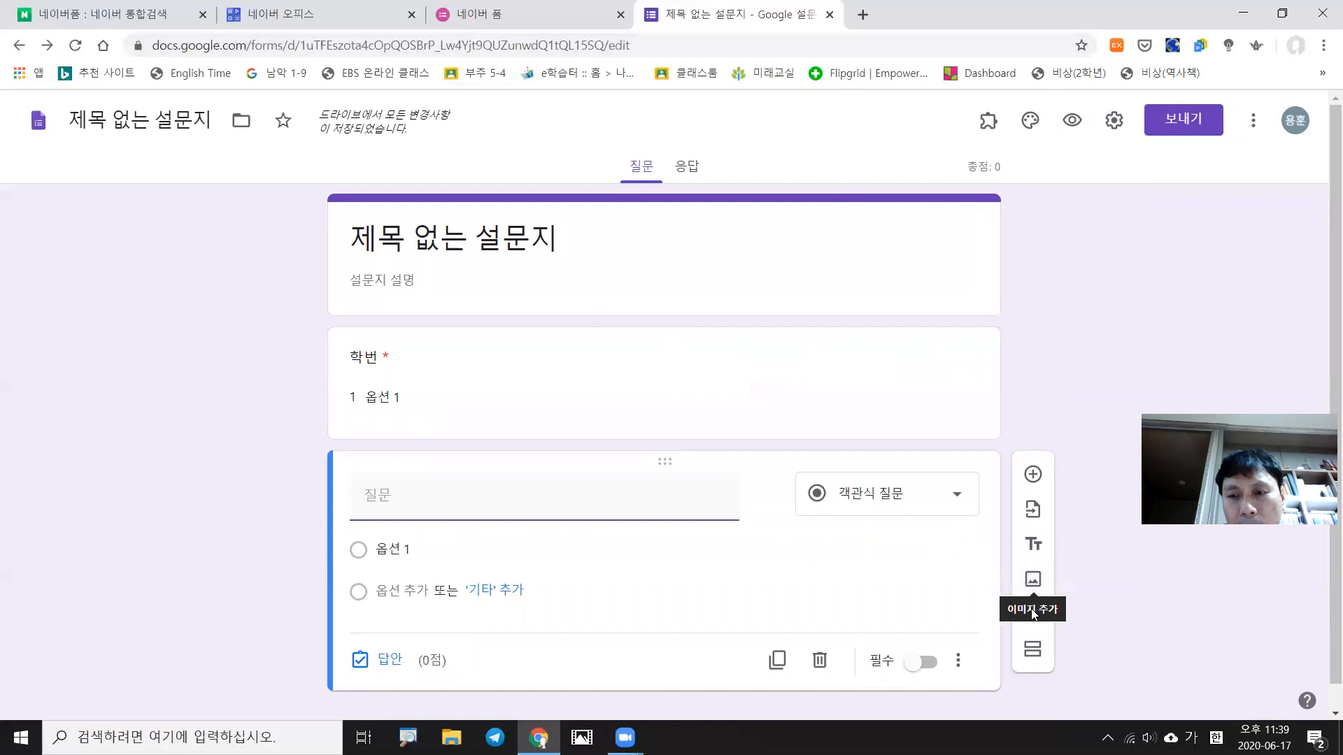
left_click_drag(1029, 641, 1031, 627)
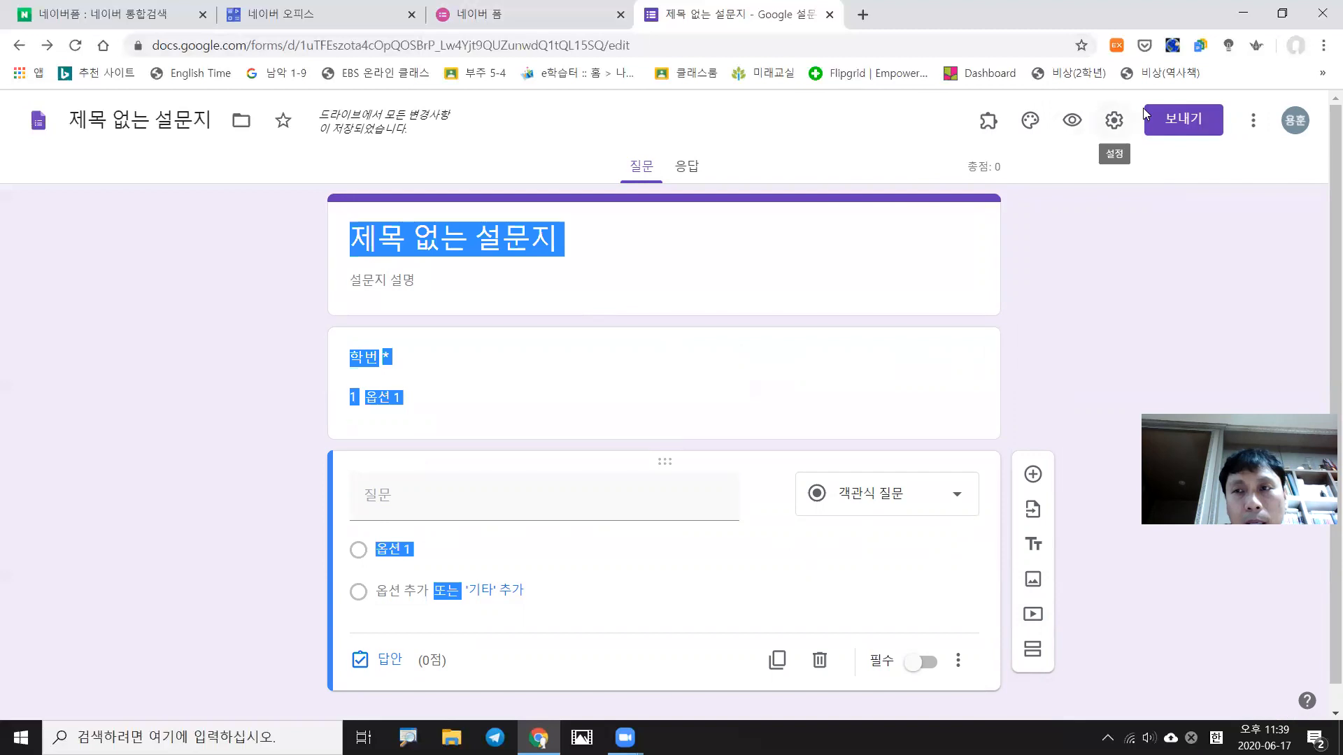
Switch to Naver to view the 네이버폼 search suggestions and return to the 주소록 (학생용) template preview in Naver Office
left_click(352, 22)
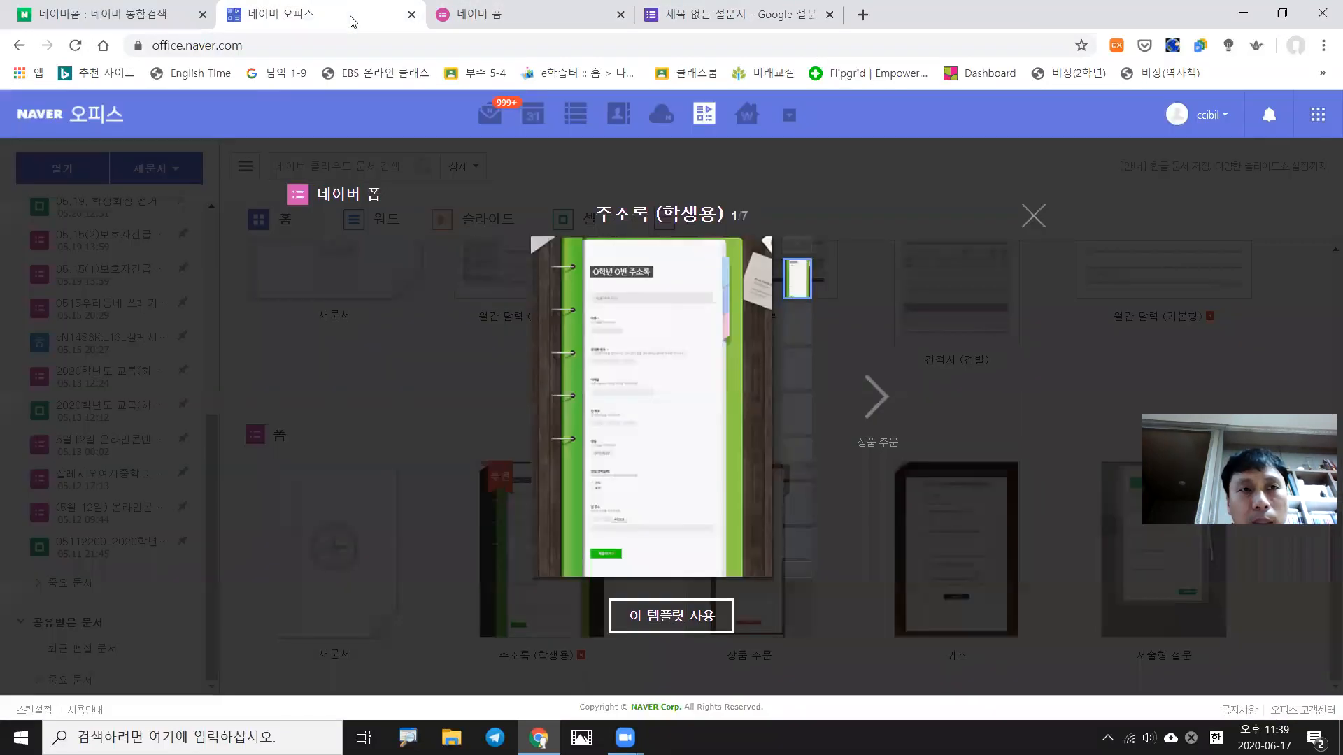
left_click(123, 19)
left_click(382, 153)
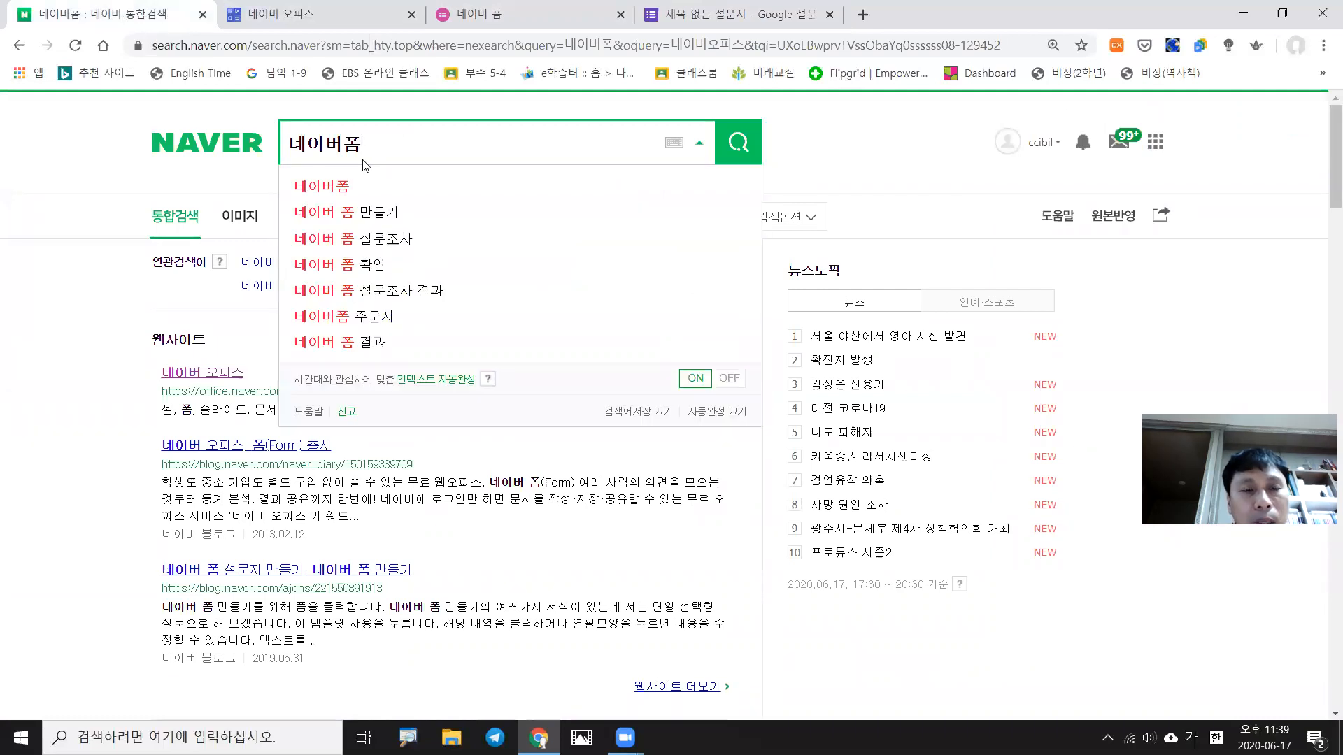
left_click(326, 22)
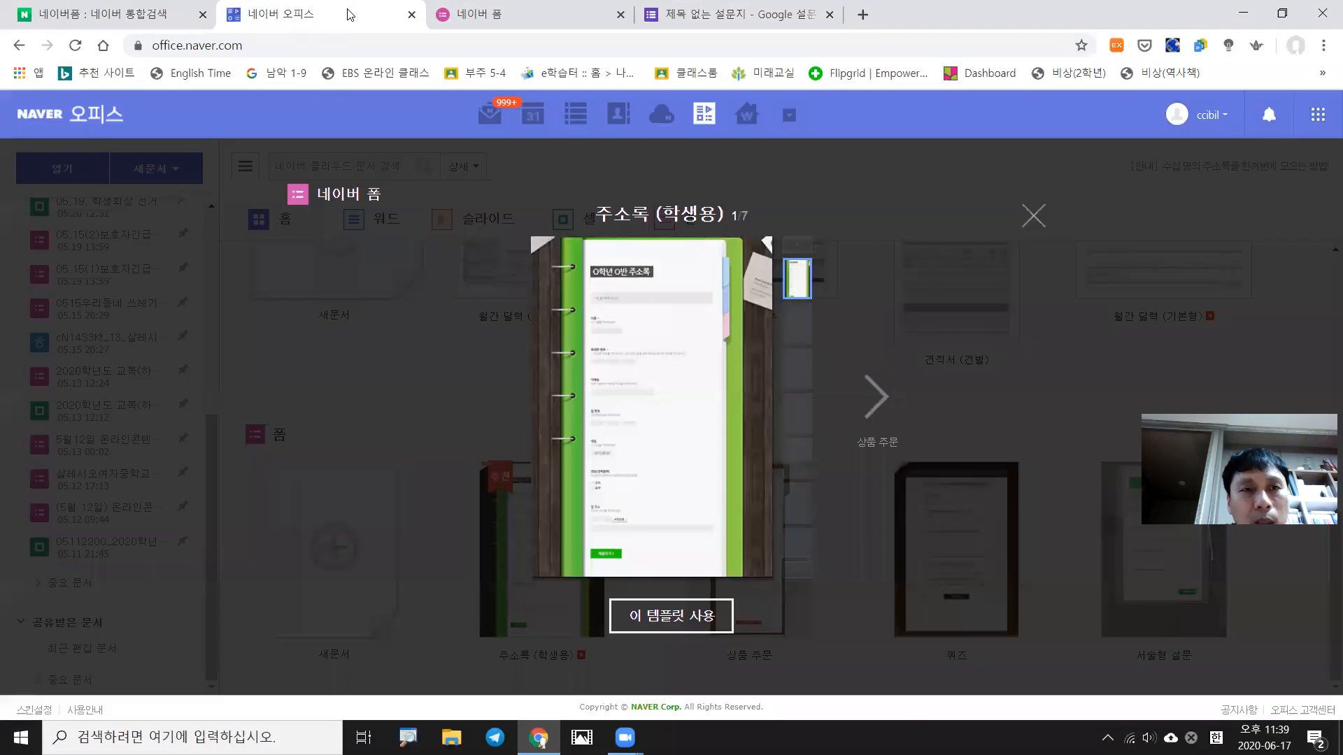
Close the 주소록 (학생용) preview and browse the 폼 templates under 설문조사 and 교육, 학업
left_click(1033, 217)
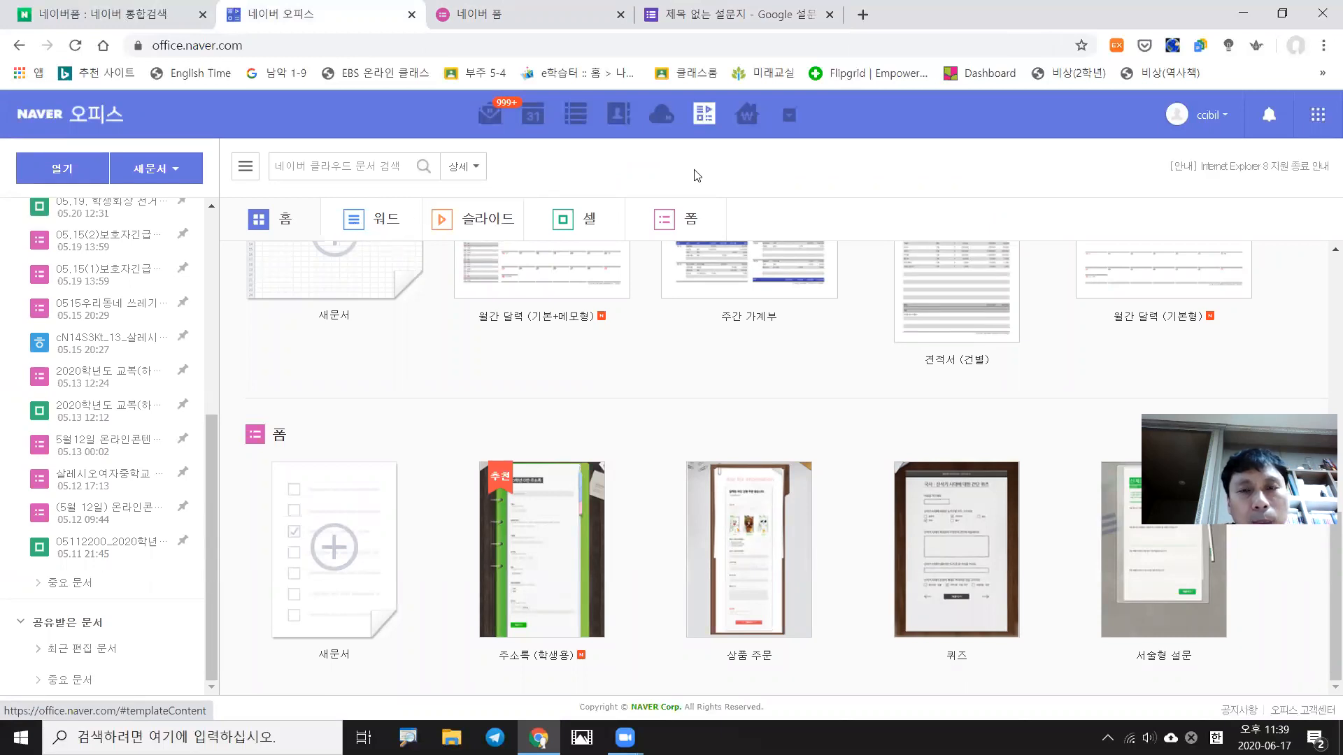
left_click(680, 221)
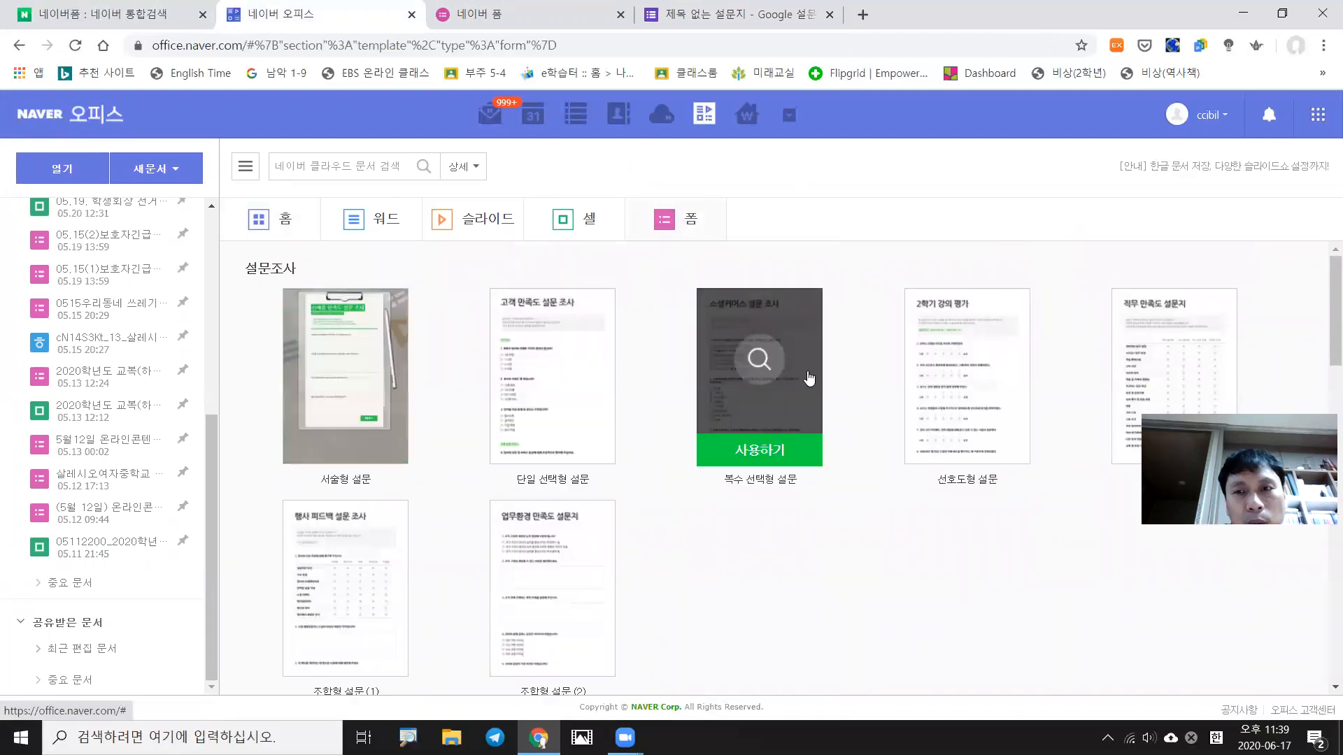
mouse_move(955, 382)
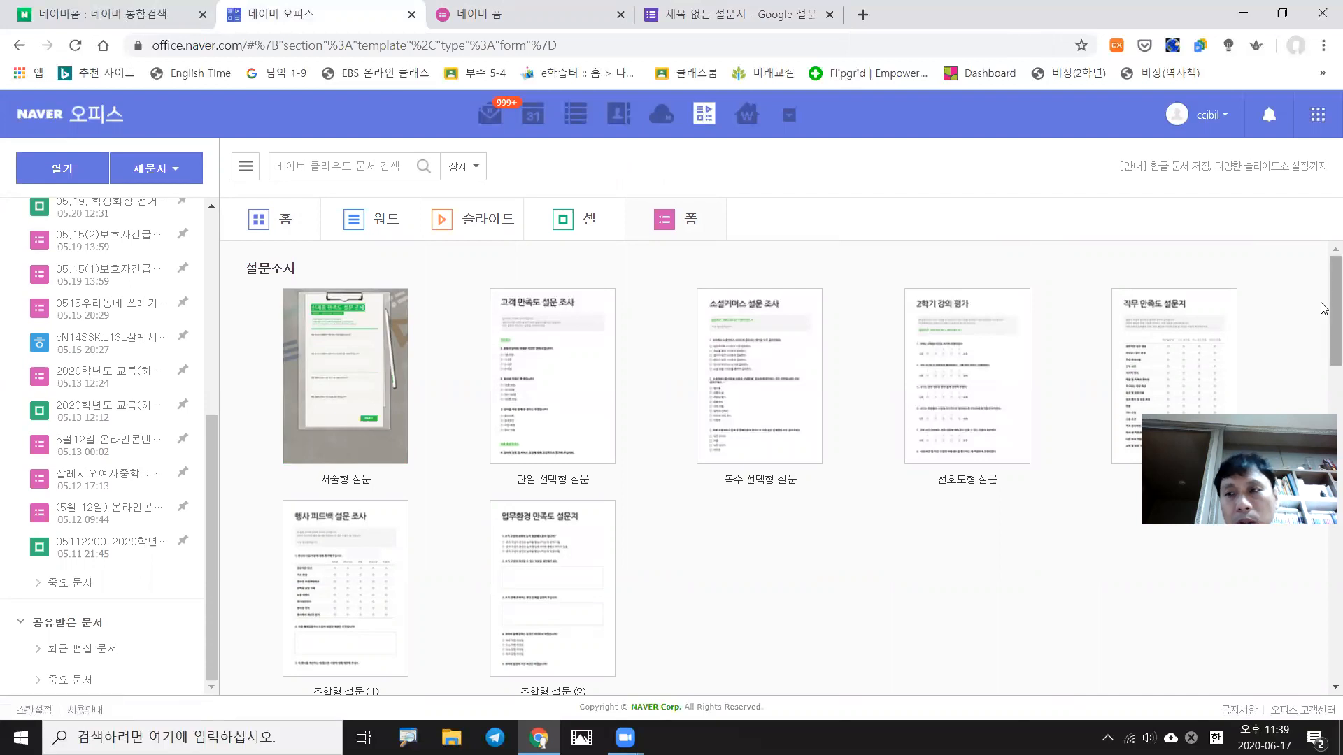
scroll(1322, 367, "down", 5)
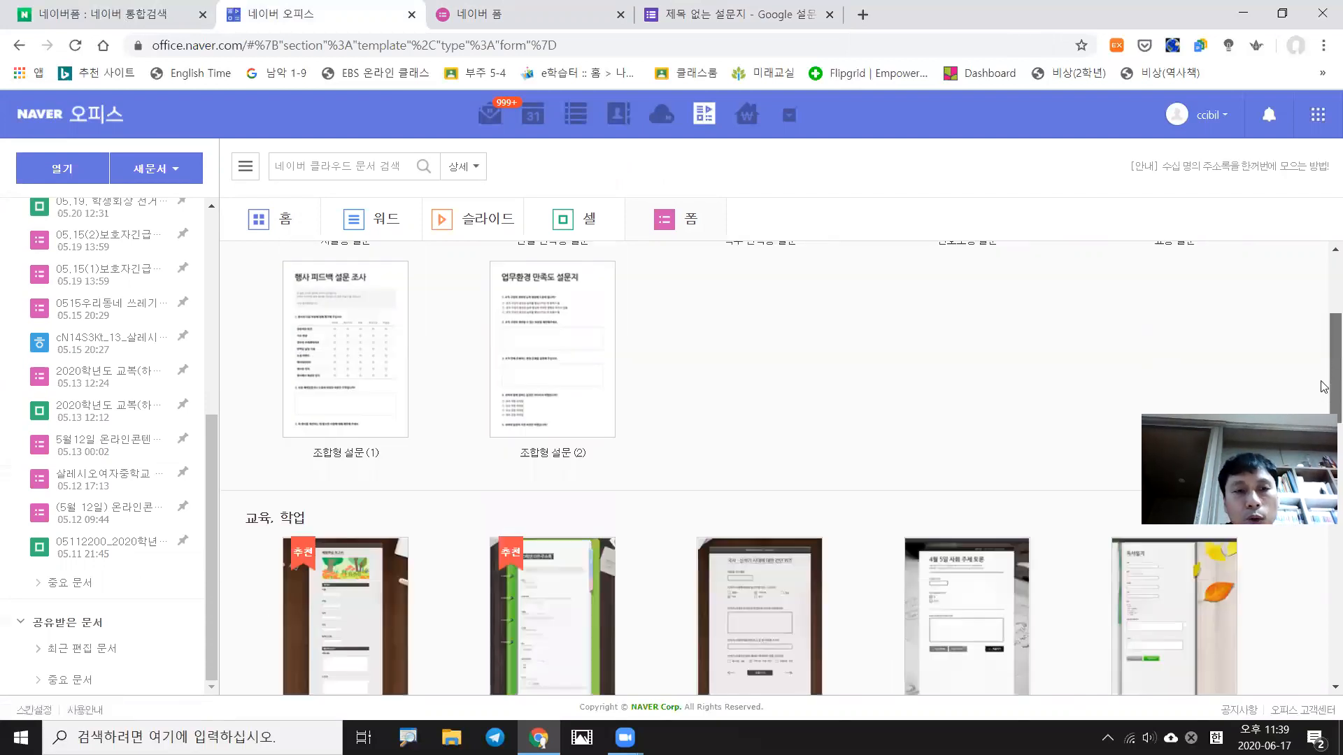
scroll(1322, 412, "down", 2)
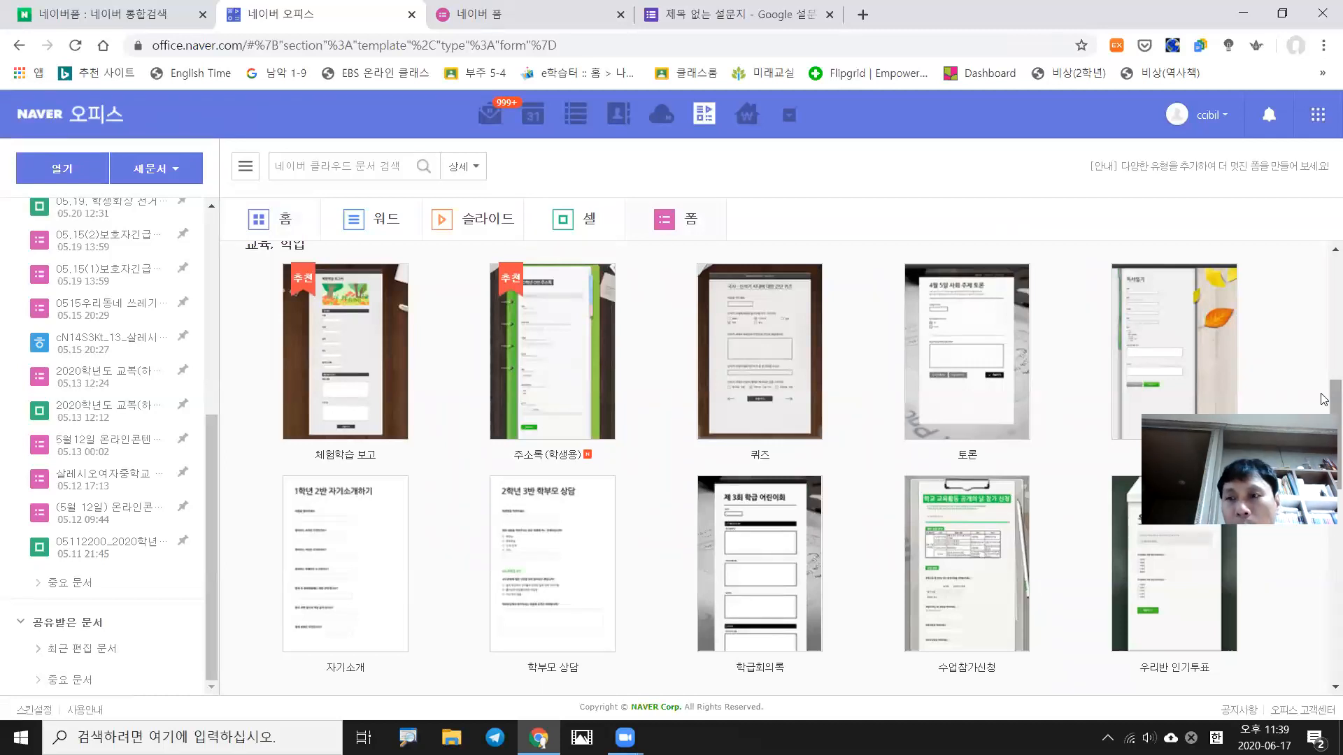
scroll(1324, 400, "down", 1)
scroll(1324, 408, "down", 1)
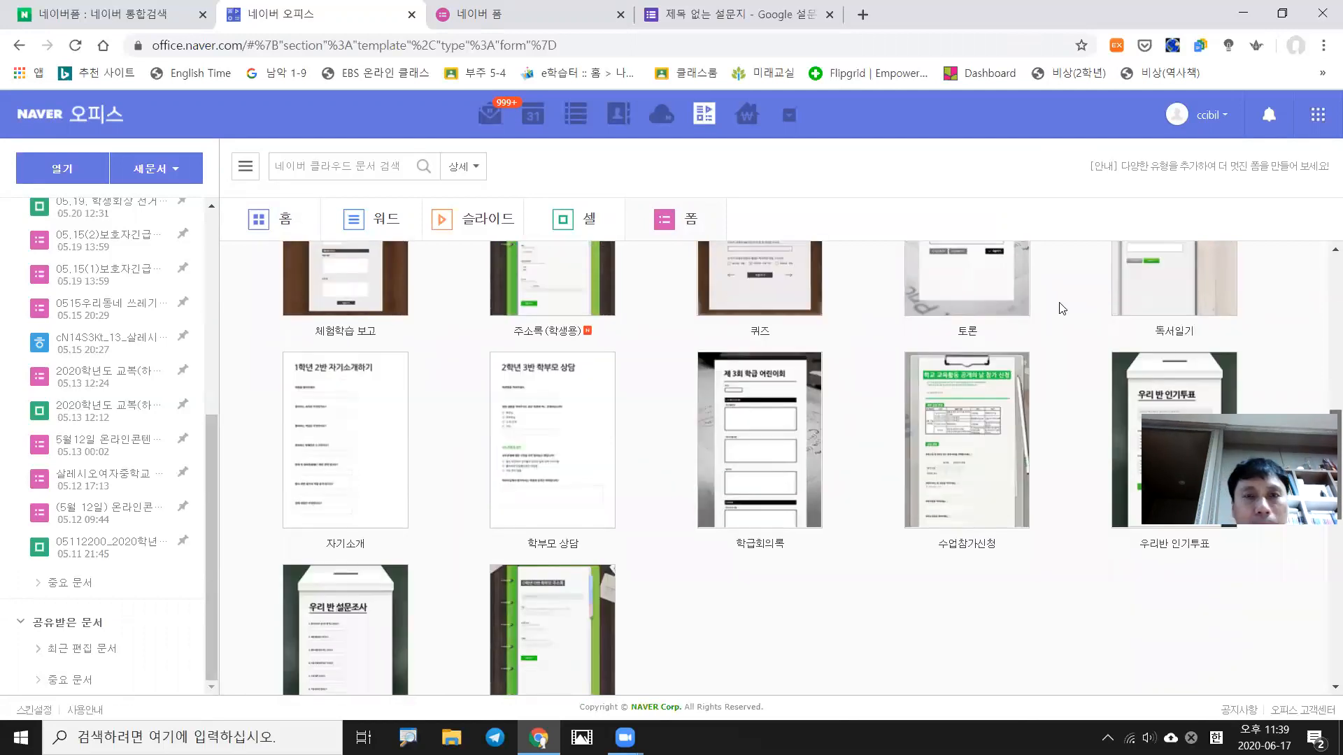
scroll(261, 282, "down", 1)
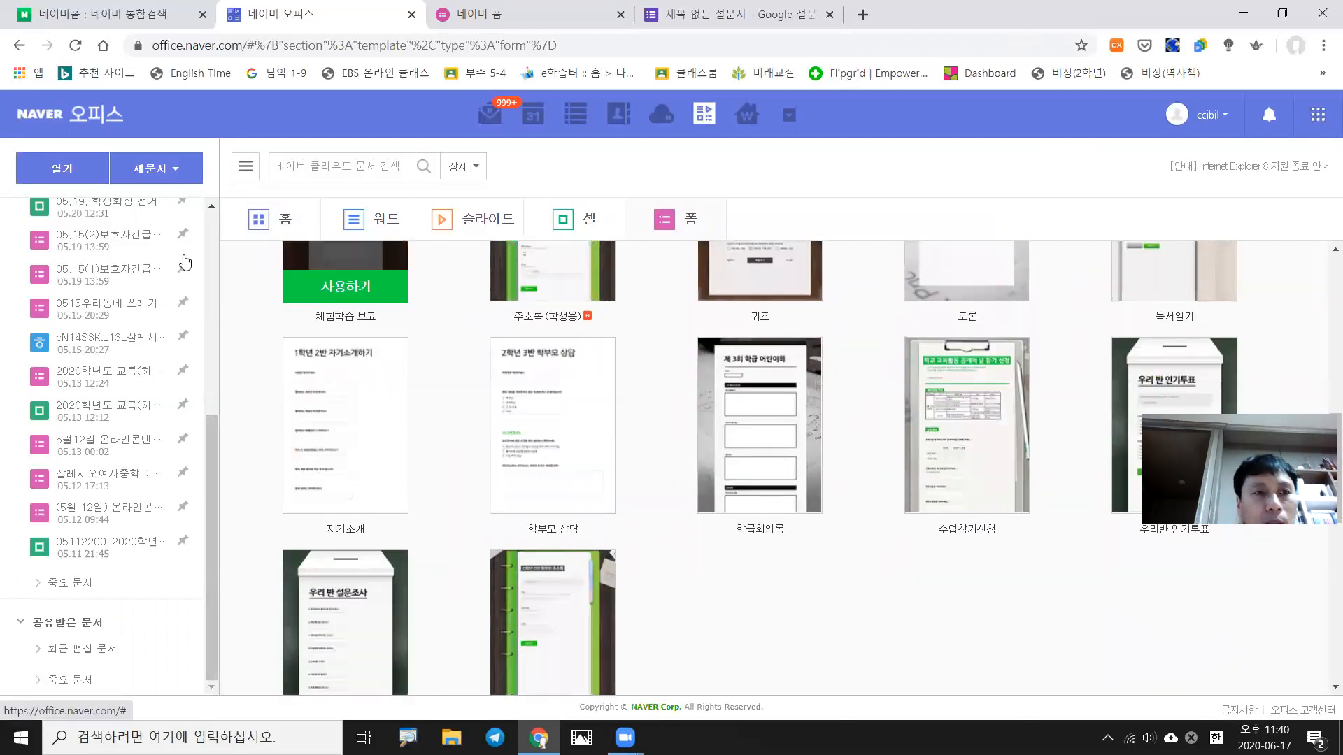
Create a new blank 네이버 폼 document and dismiss the tip about duplicate responses
left_click(166, 172)
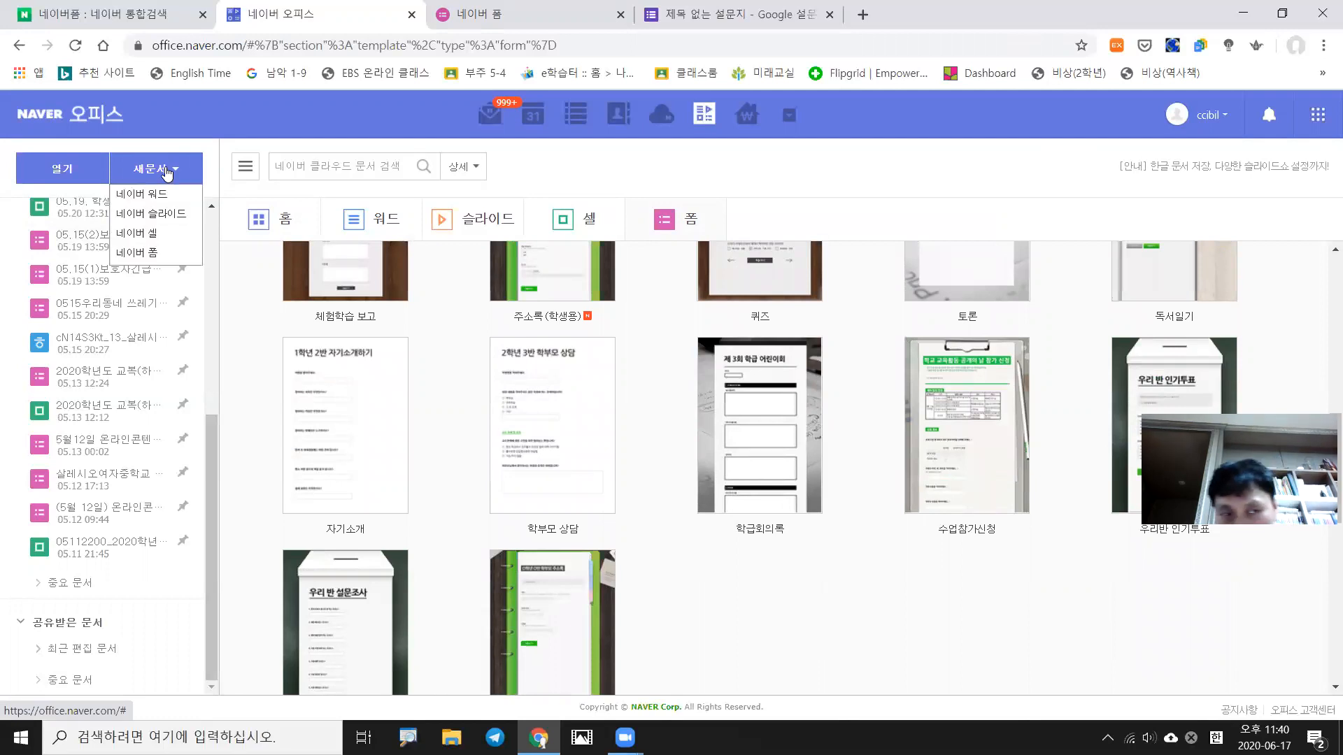
left_click(140, 253)
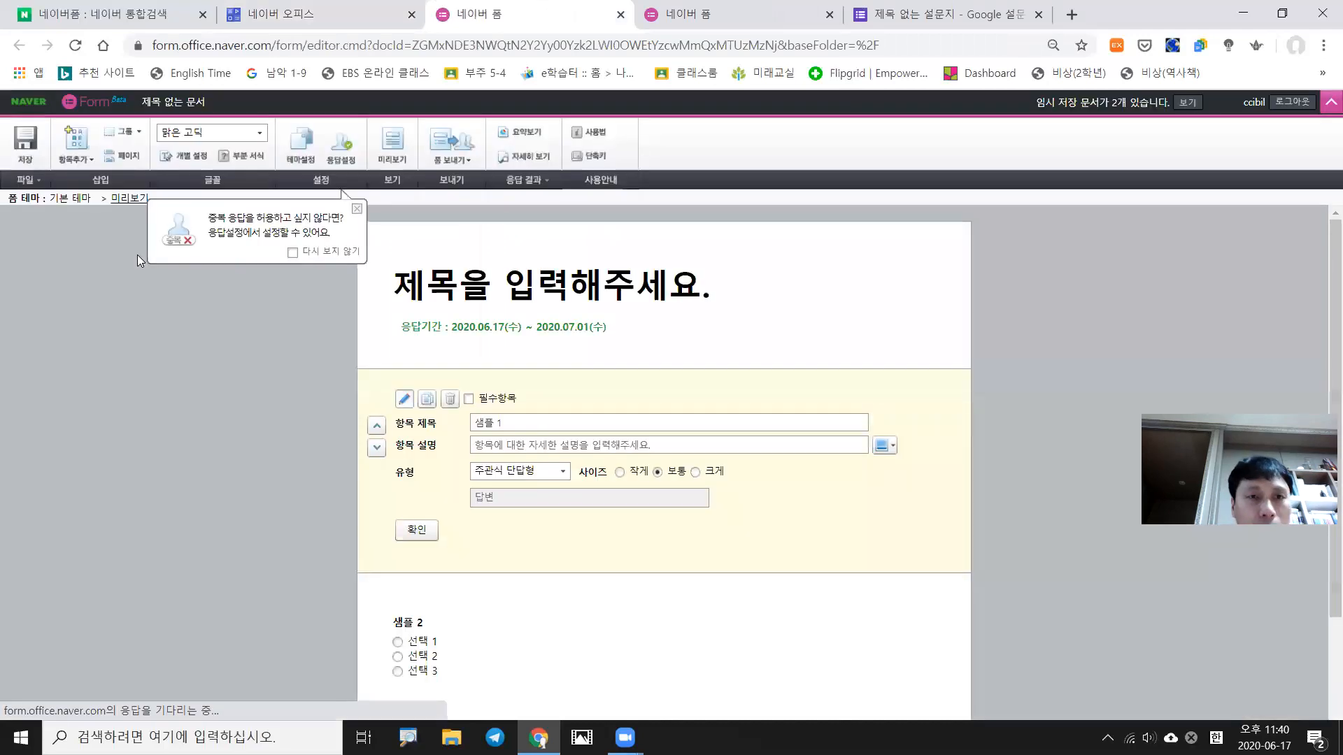
left_click(355, 210)
Open the form's title section for editing and view the calendars for the start and end of the 응답기간
left_click(409, 277)
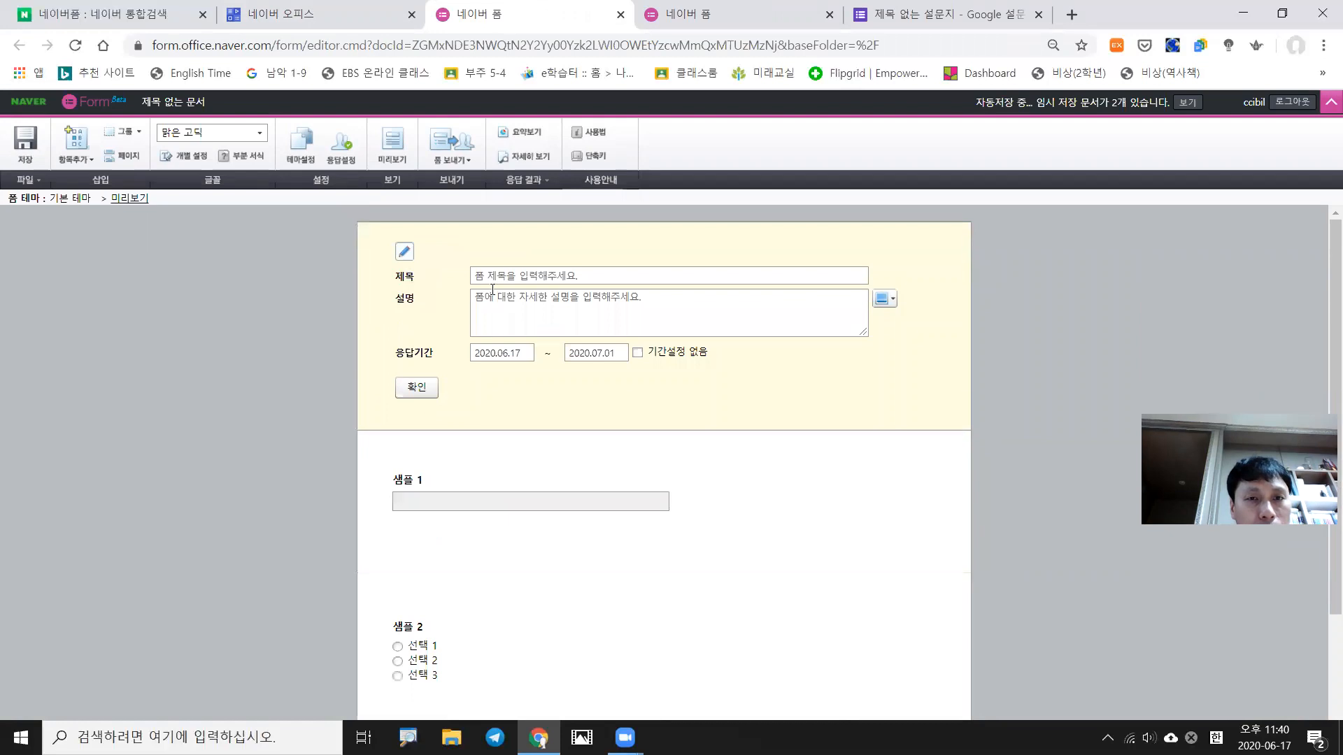
key("Tab")
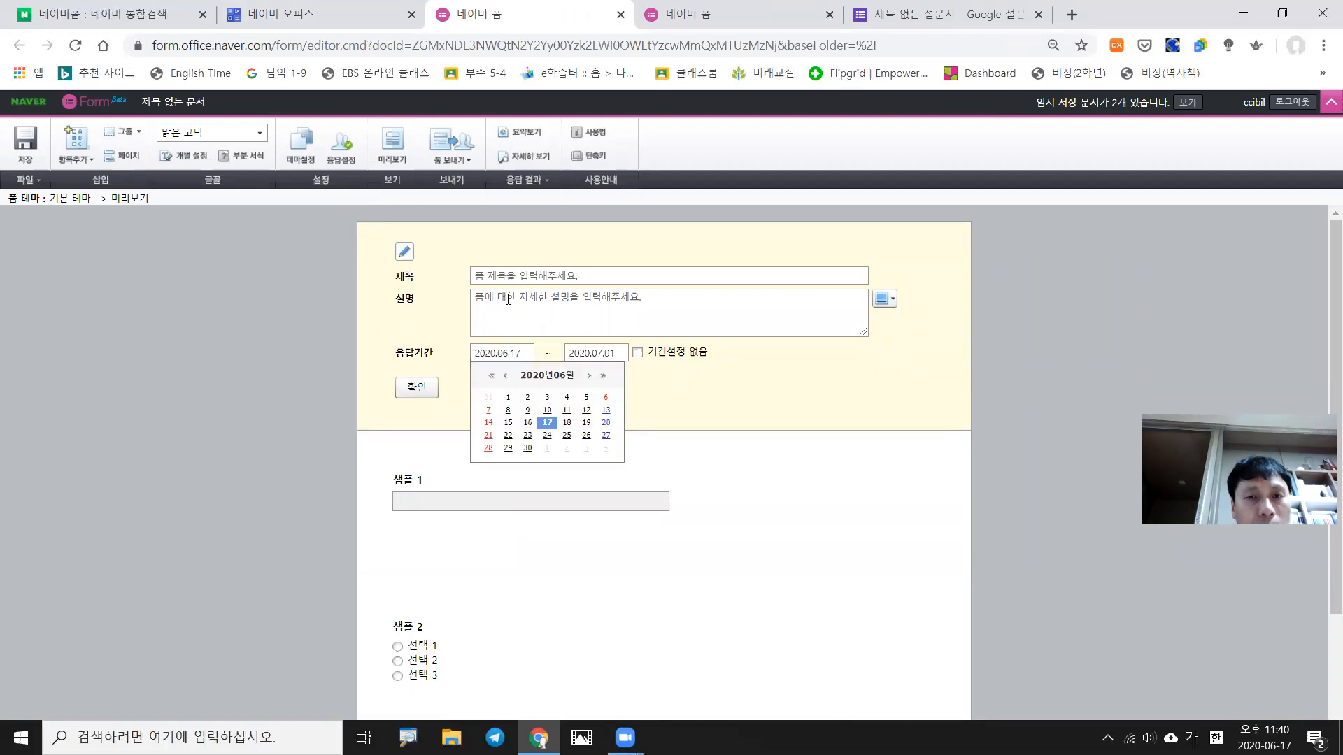
key("Tab")
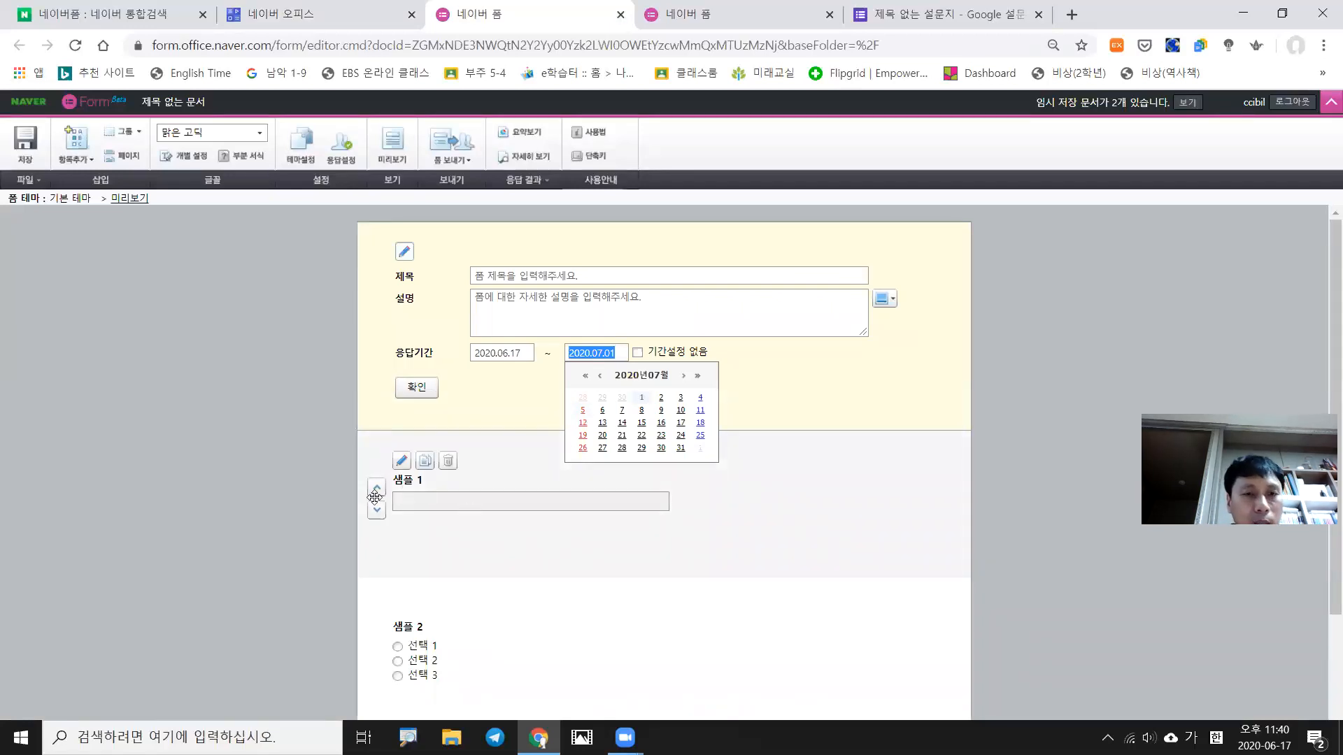
Open the 샘플 1 question for editing and examine its available question types and the rest of the form
left_click(401, 460)
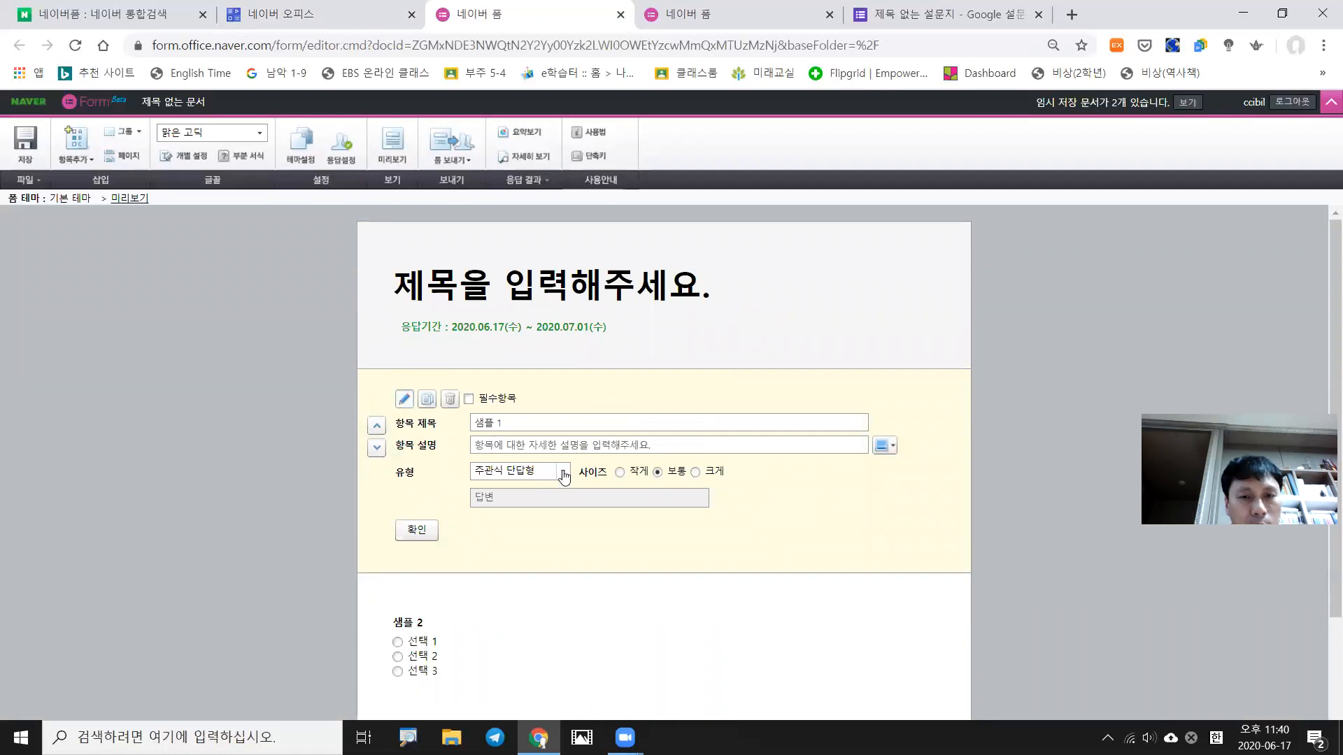
left_click(560, 475)
left_click(560, 475)
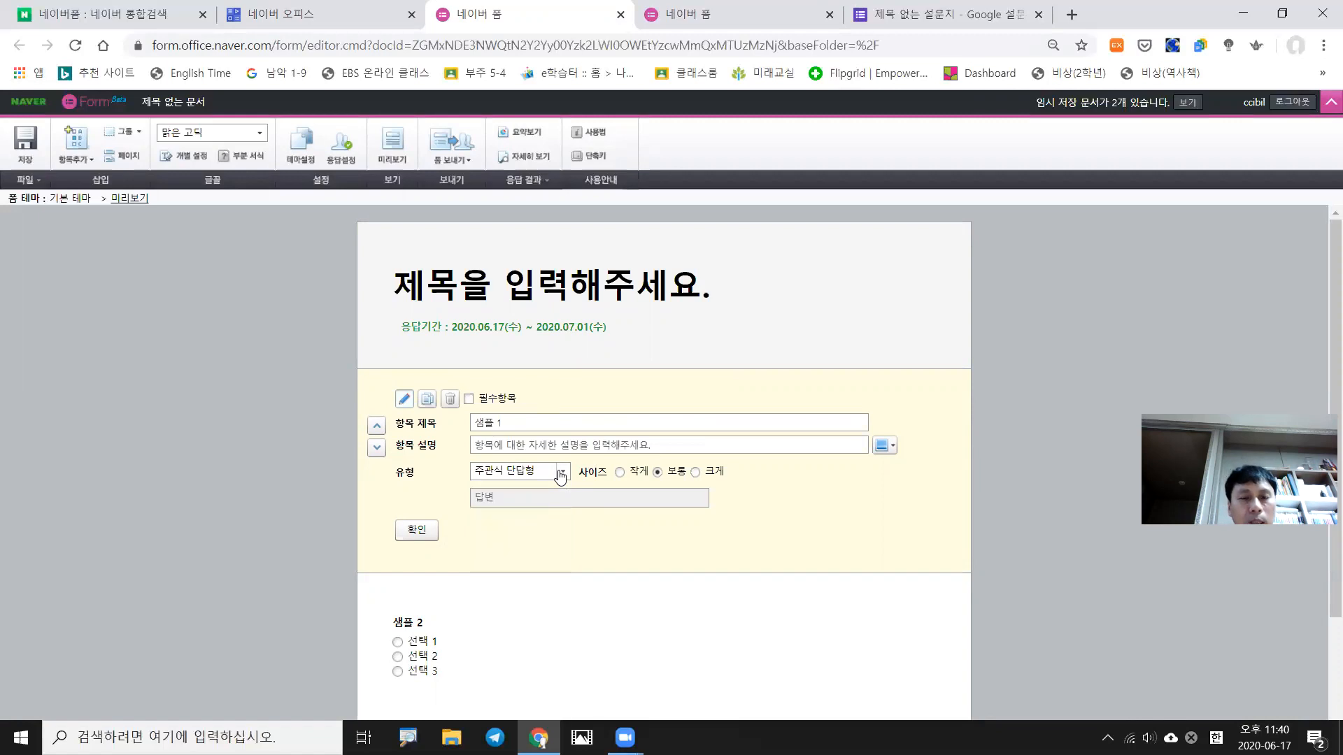
left_click(560, 475)
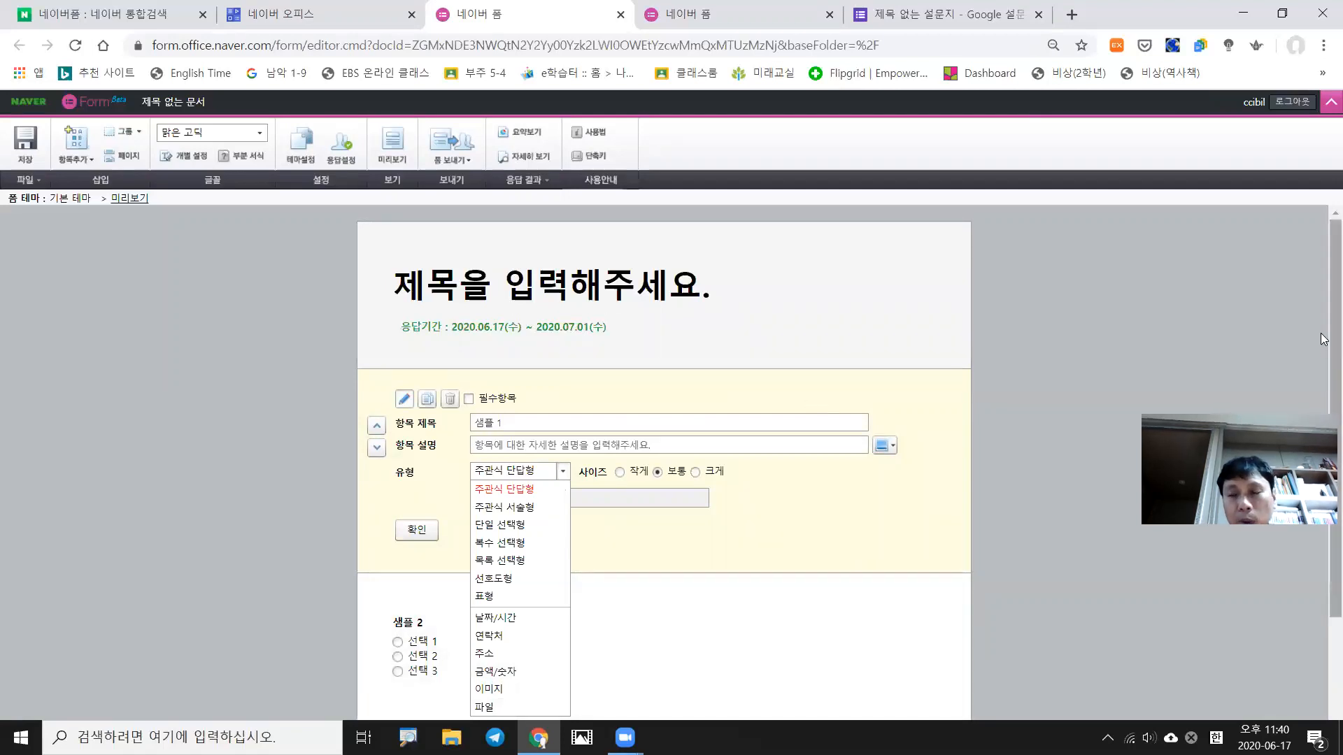
scroll(1324, 339, "down", 3)
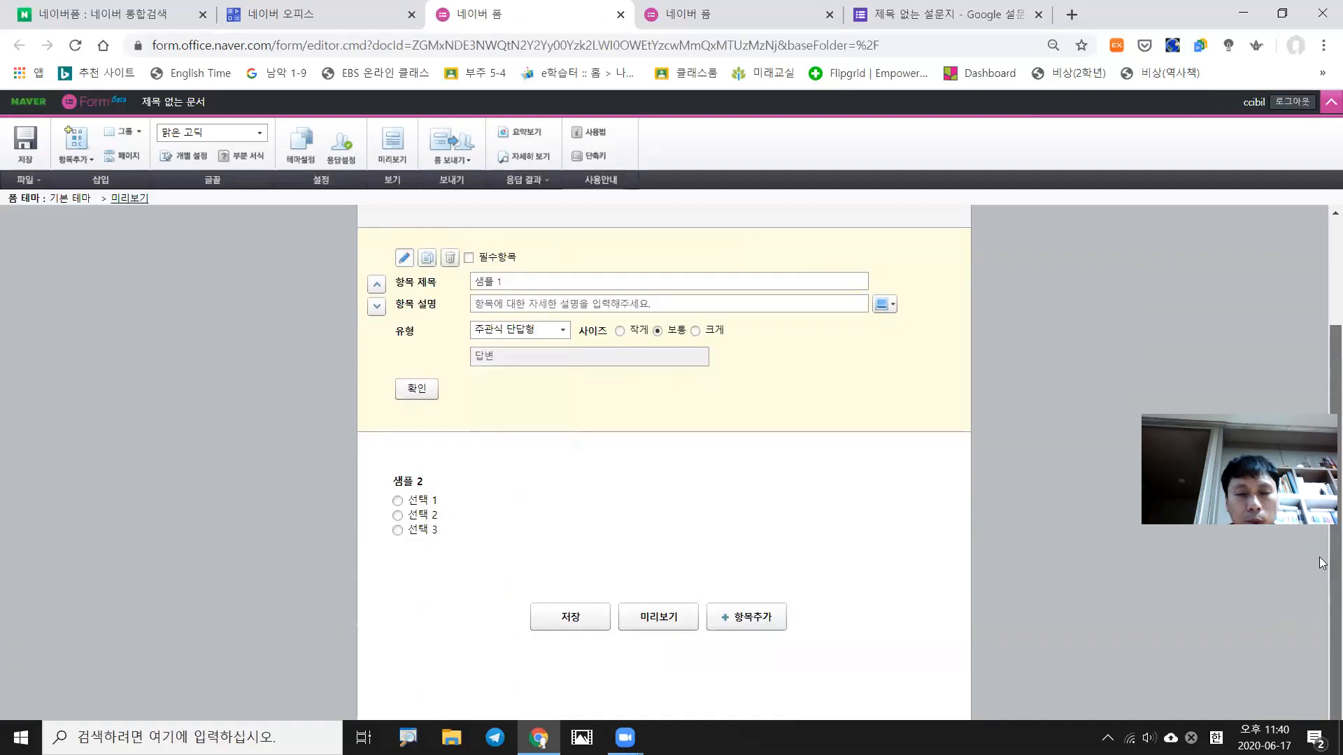
scroll(1324, 388, "up", 3)
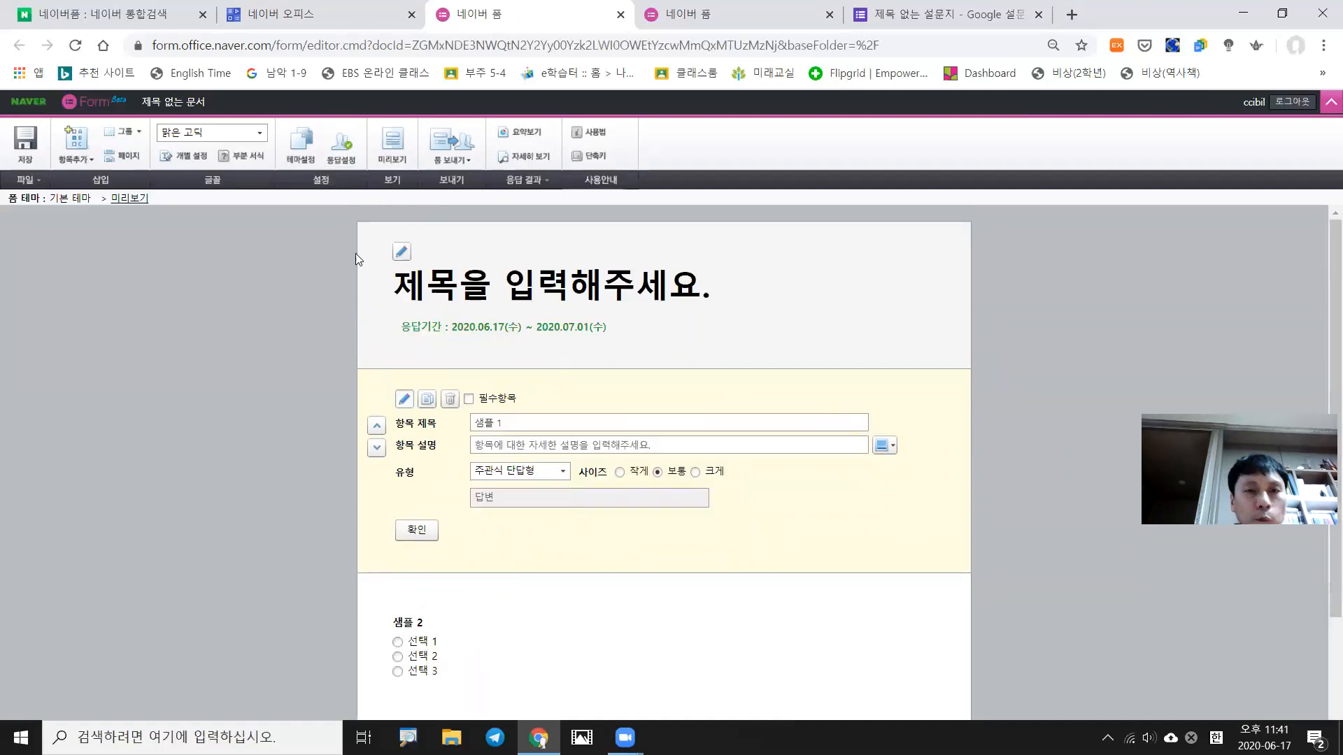
Browse the available form themes in 테마설정 and close it without applying one
left_click(298, 159)
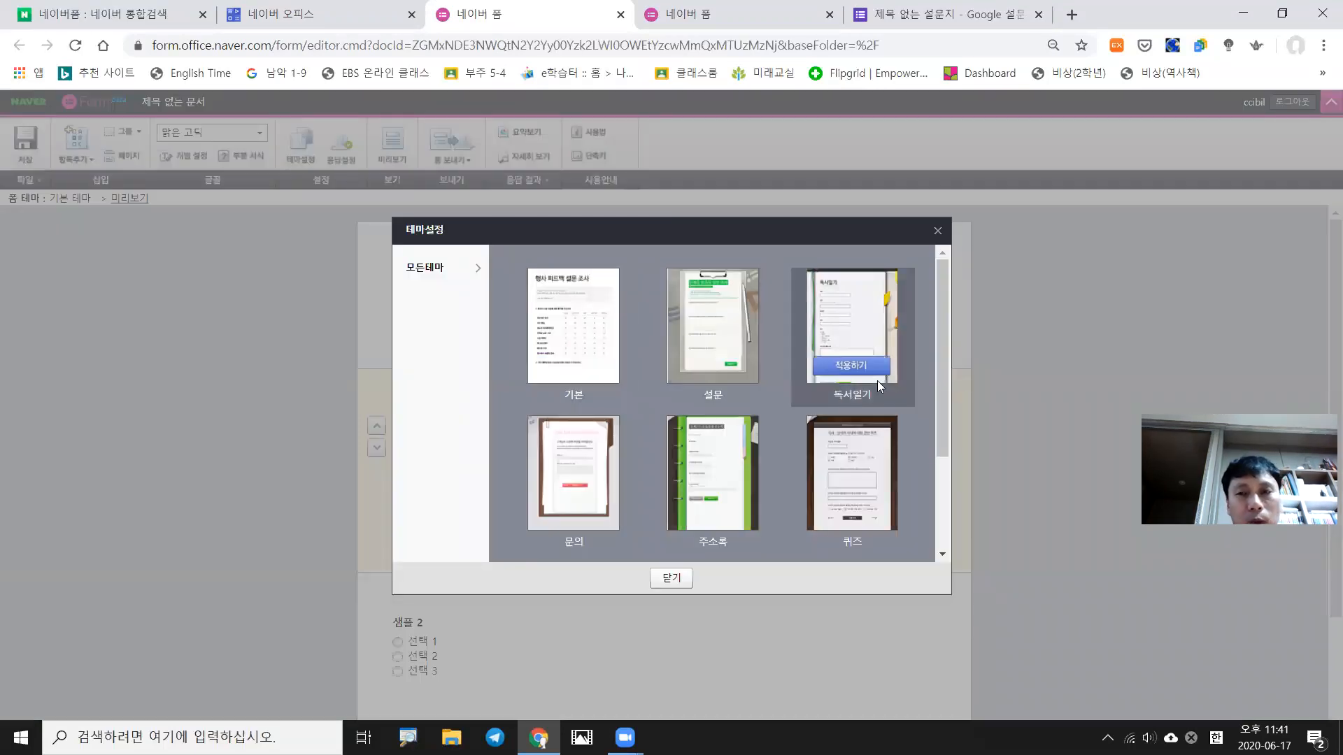
left_click_drag(940, 360, 937, 282)
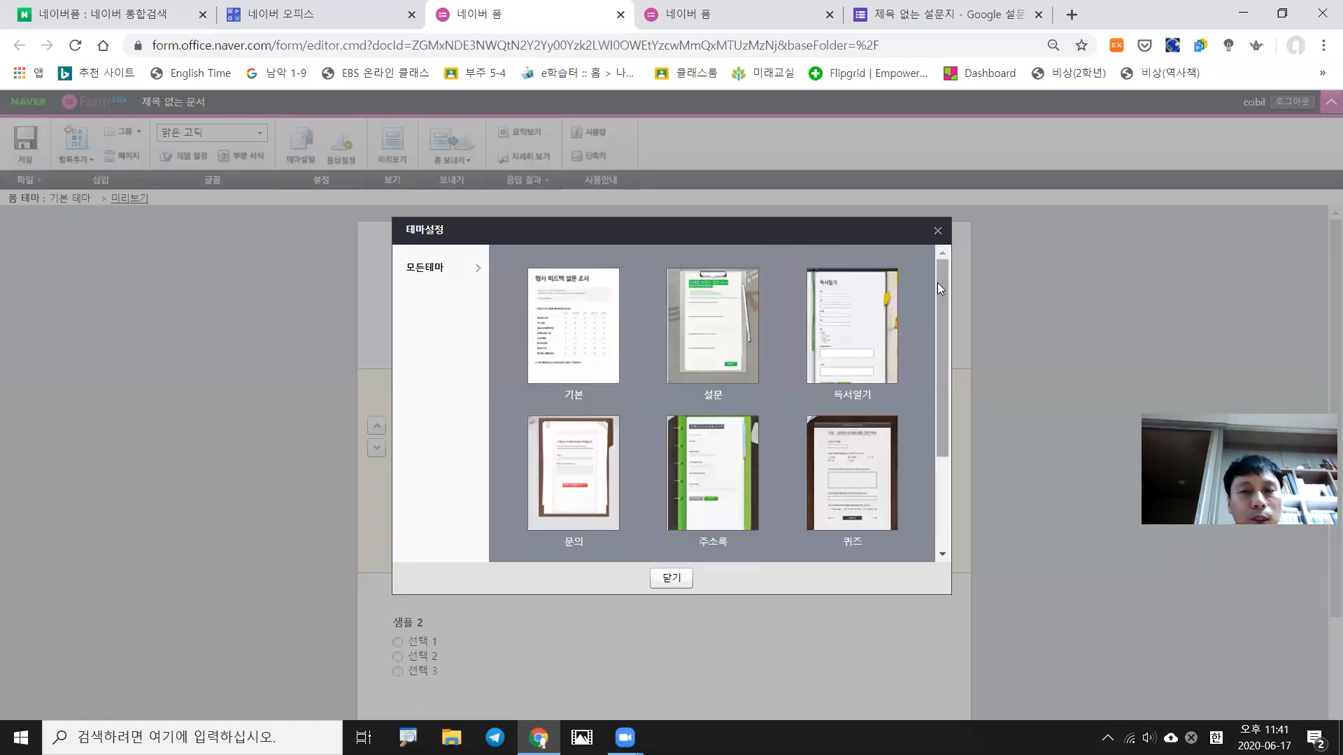
left_click(938, 233)
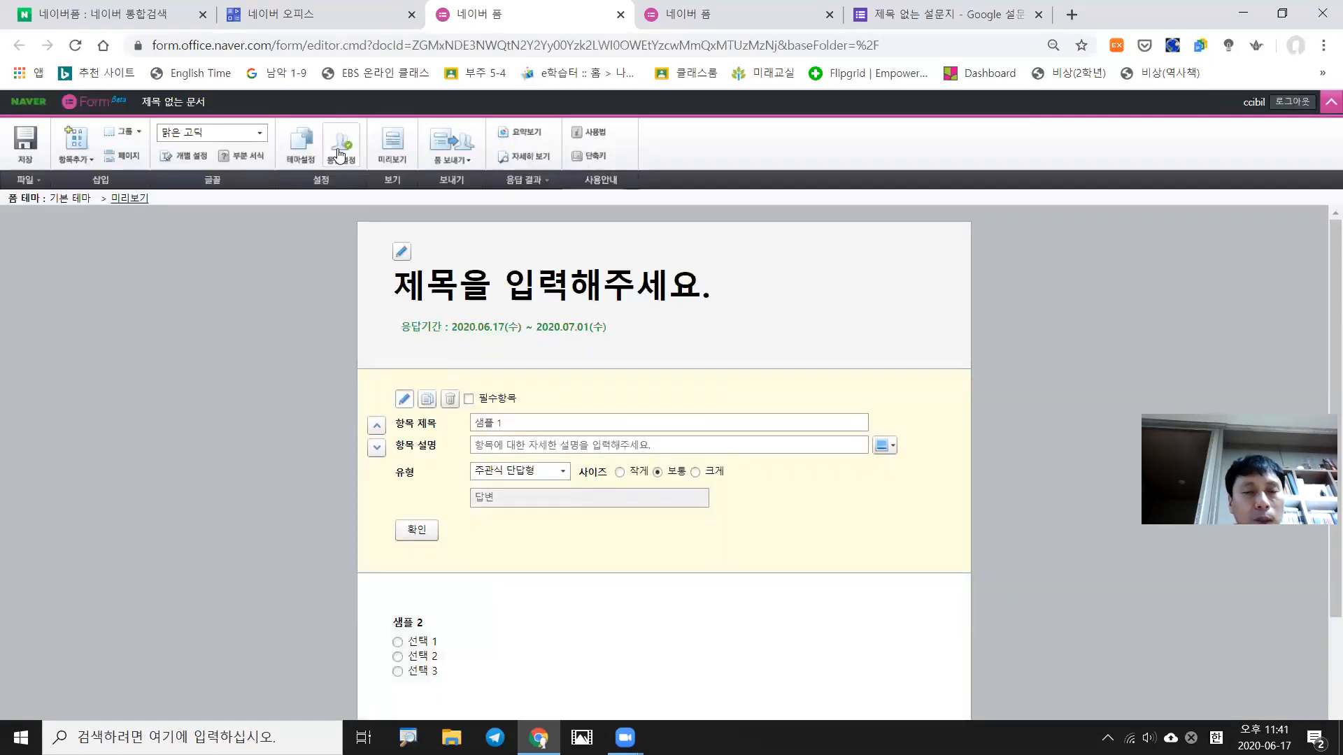
Try to disallow duplicate responses with one per IP and enable 선착순 응답 in 응답설정, then close the dialog without saving
left_click(339, 153)
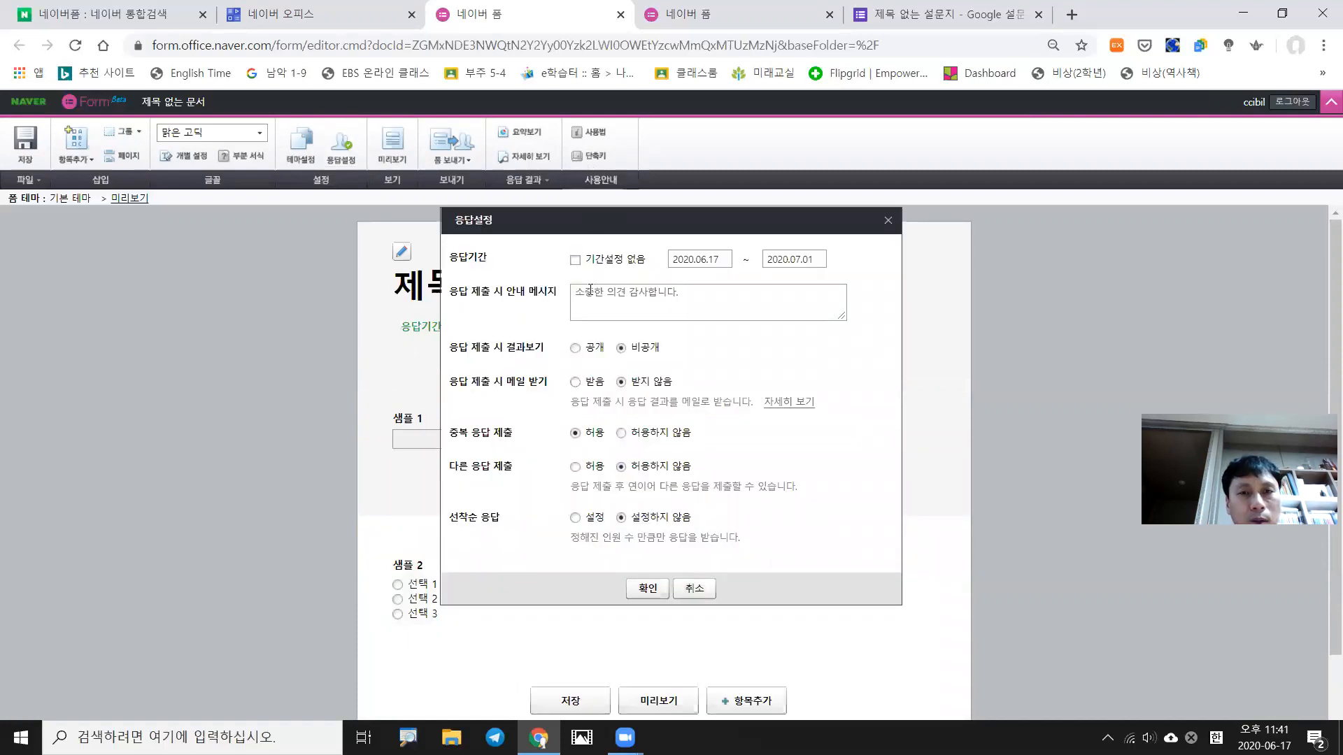
left_click(624, 433)
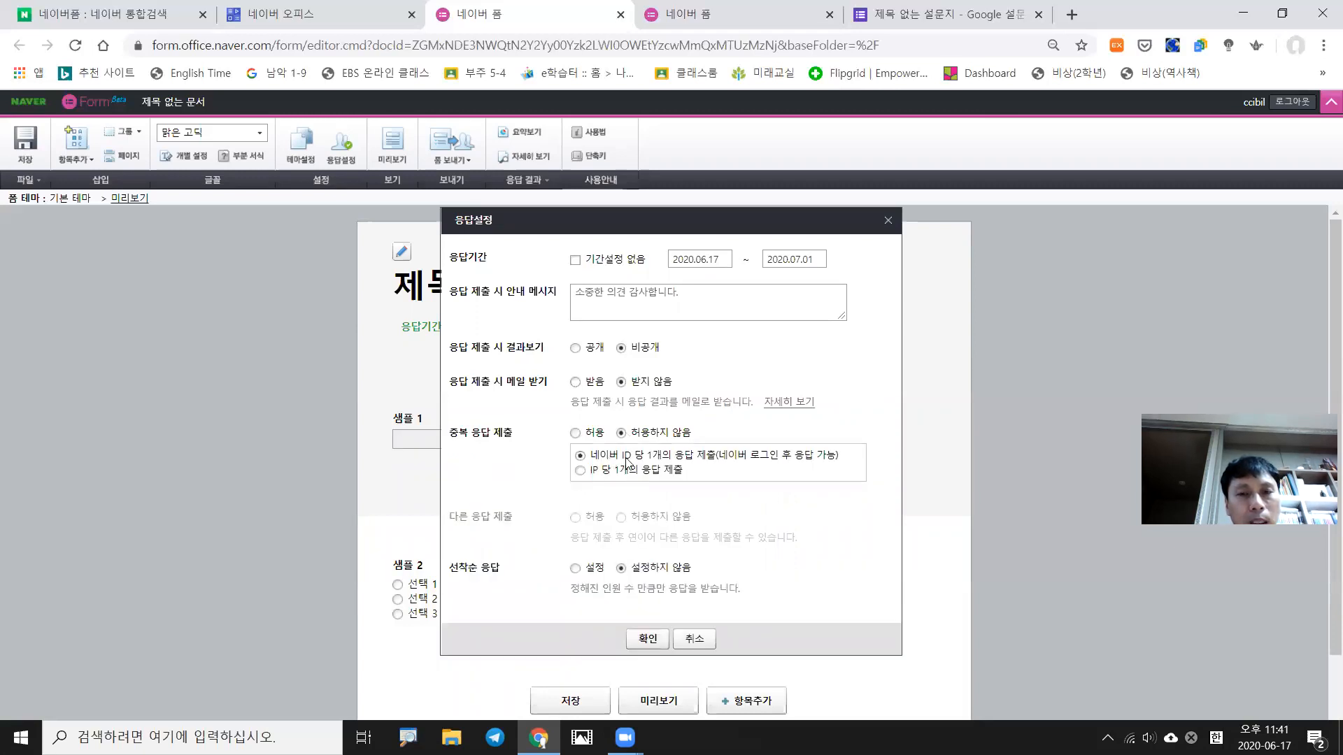
left_click(580, 471)
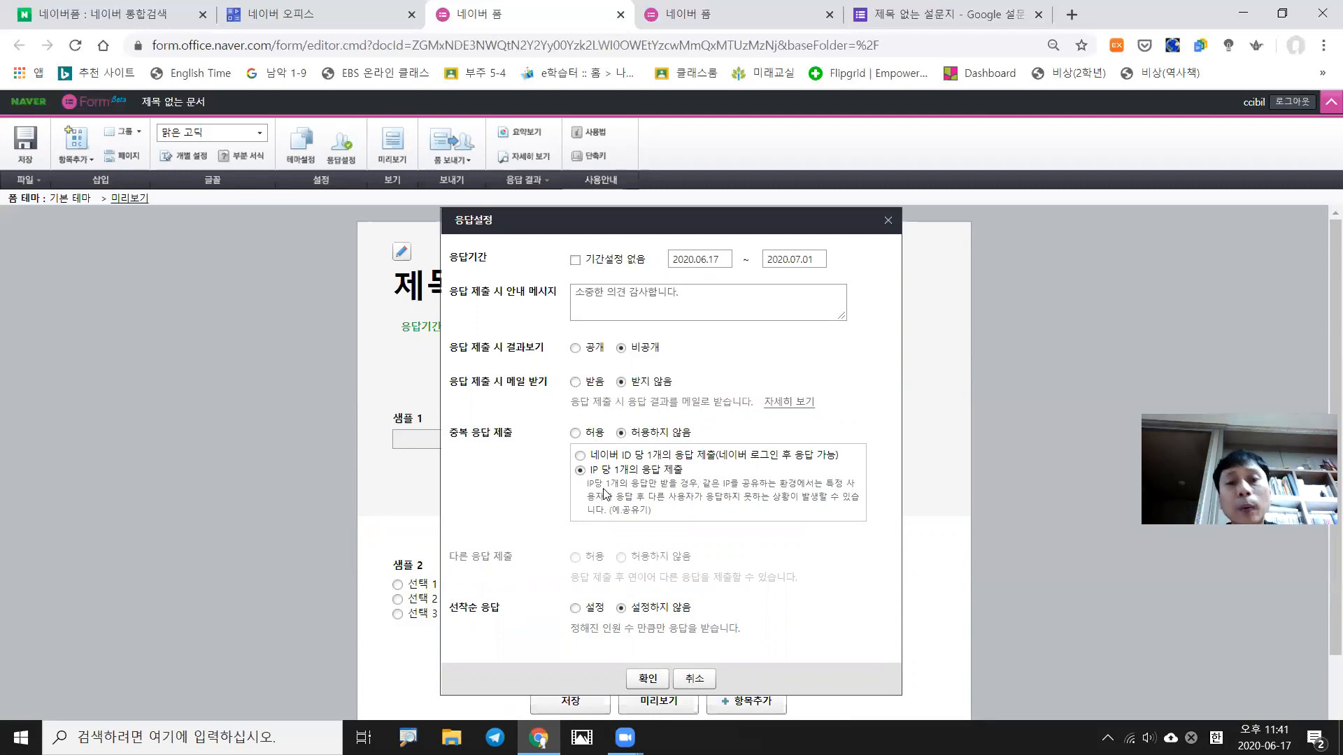
left_click(578, 608)
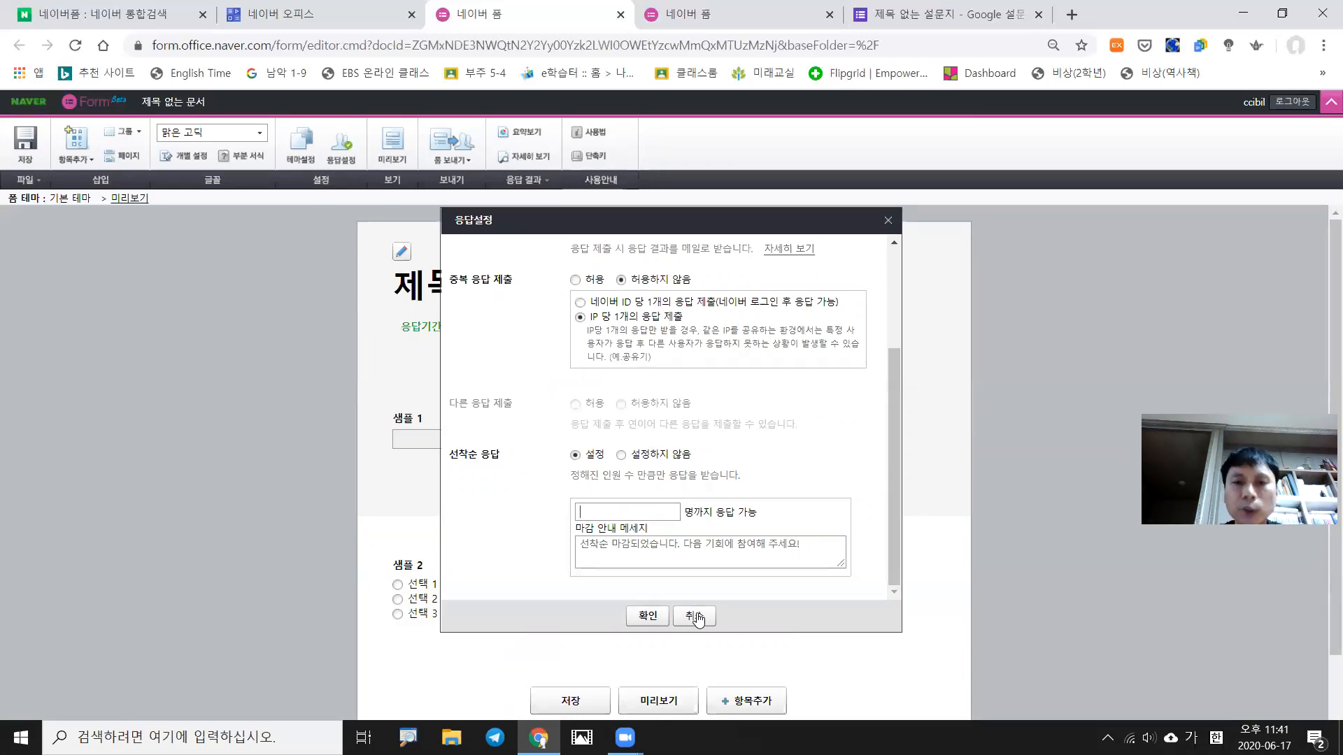
left_click(651, 617)
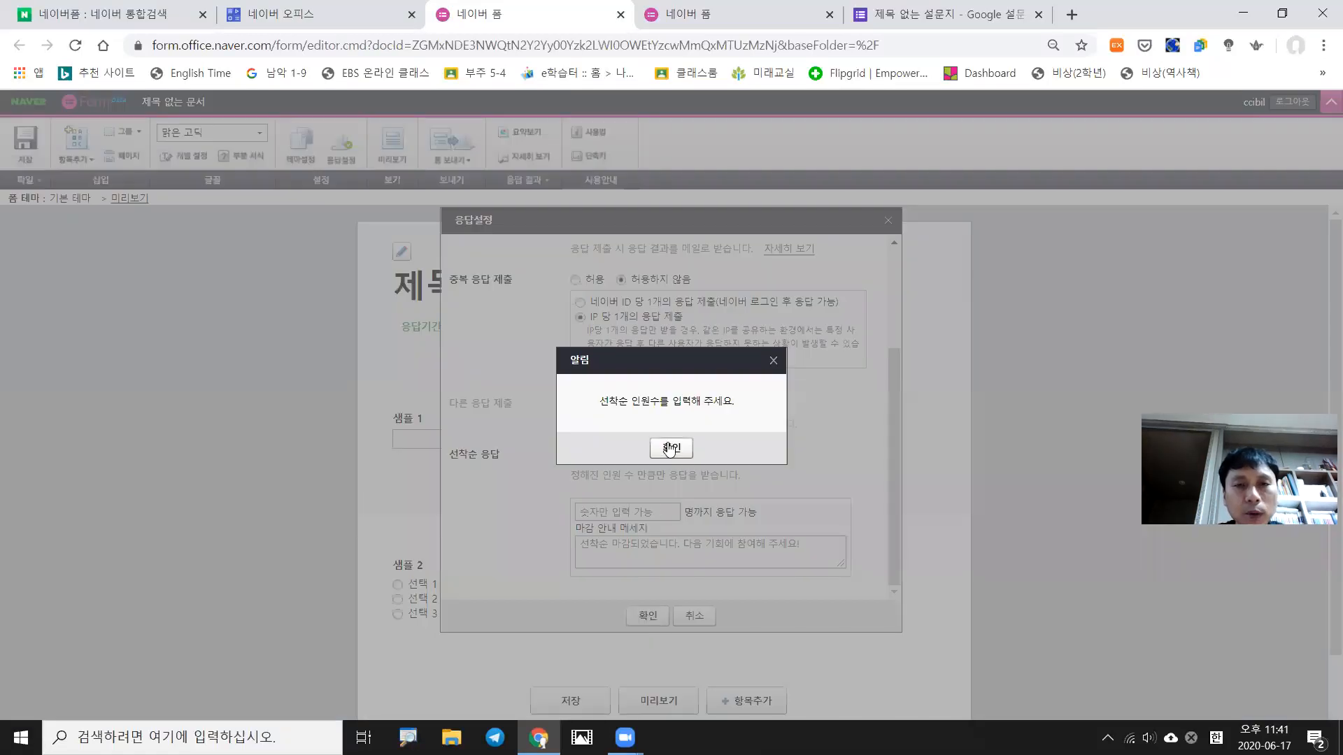
left_click(669, 450)
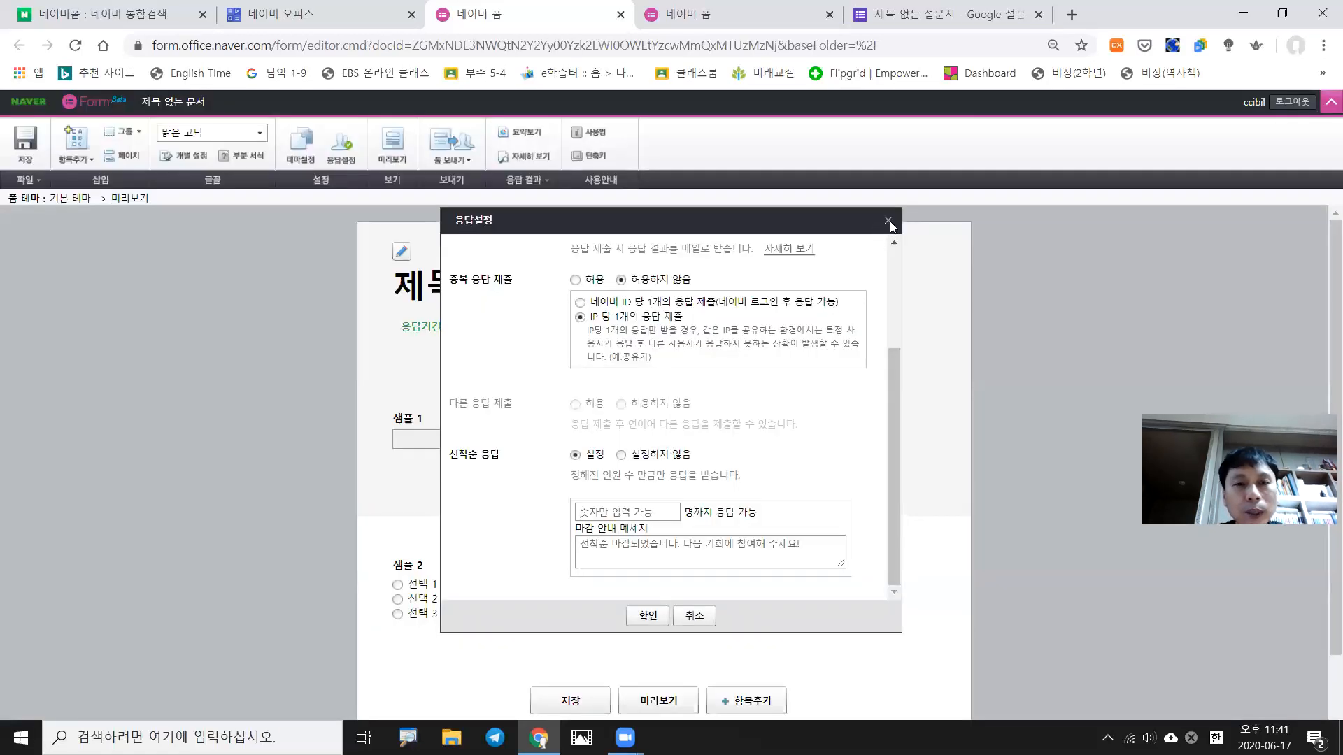
left_click(889, 221)
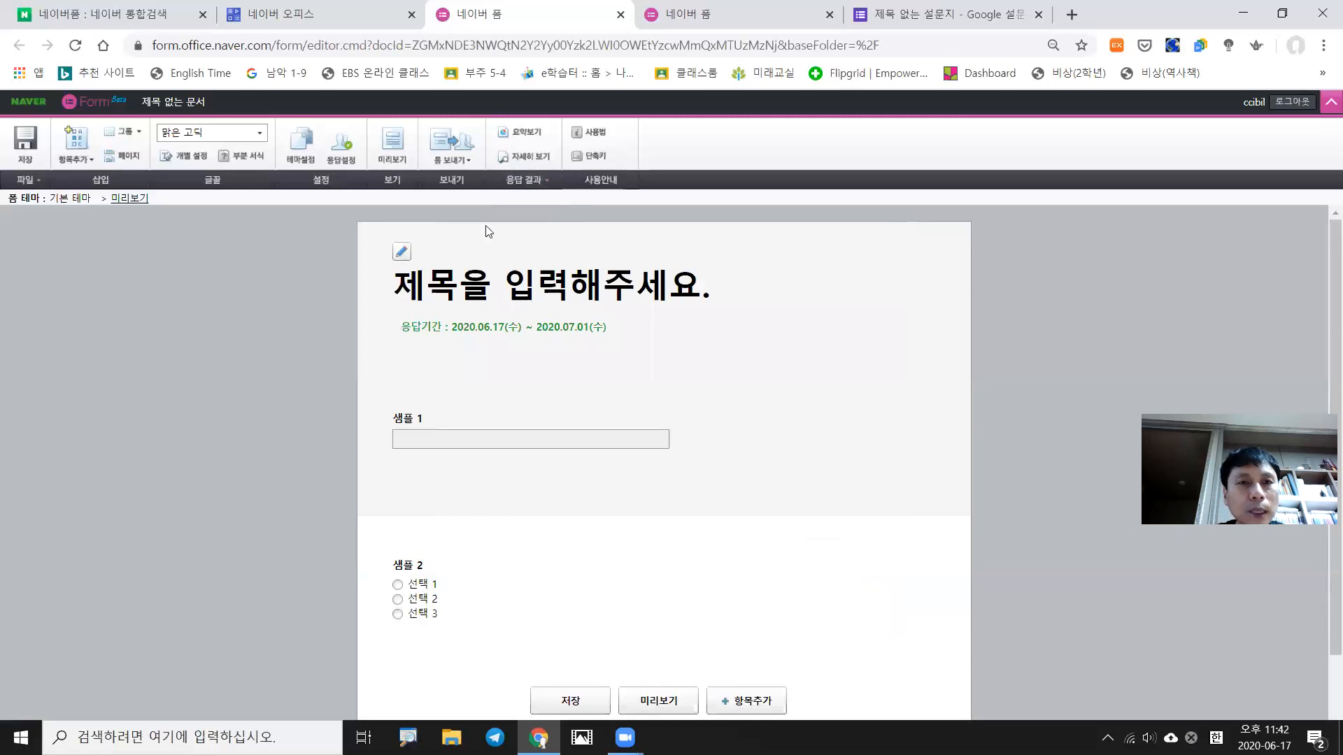
Try to share the untitled form with 공유하기 and dismiss the alert
left_click(458, 161)
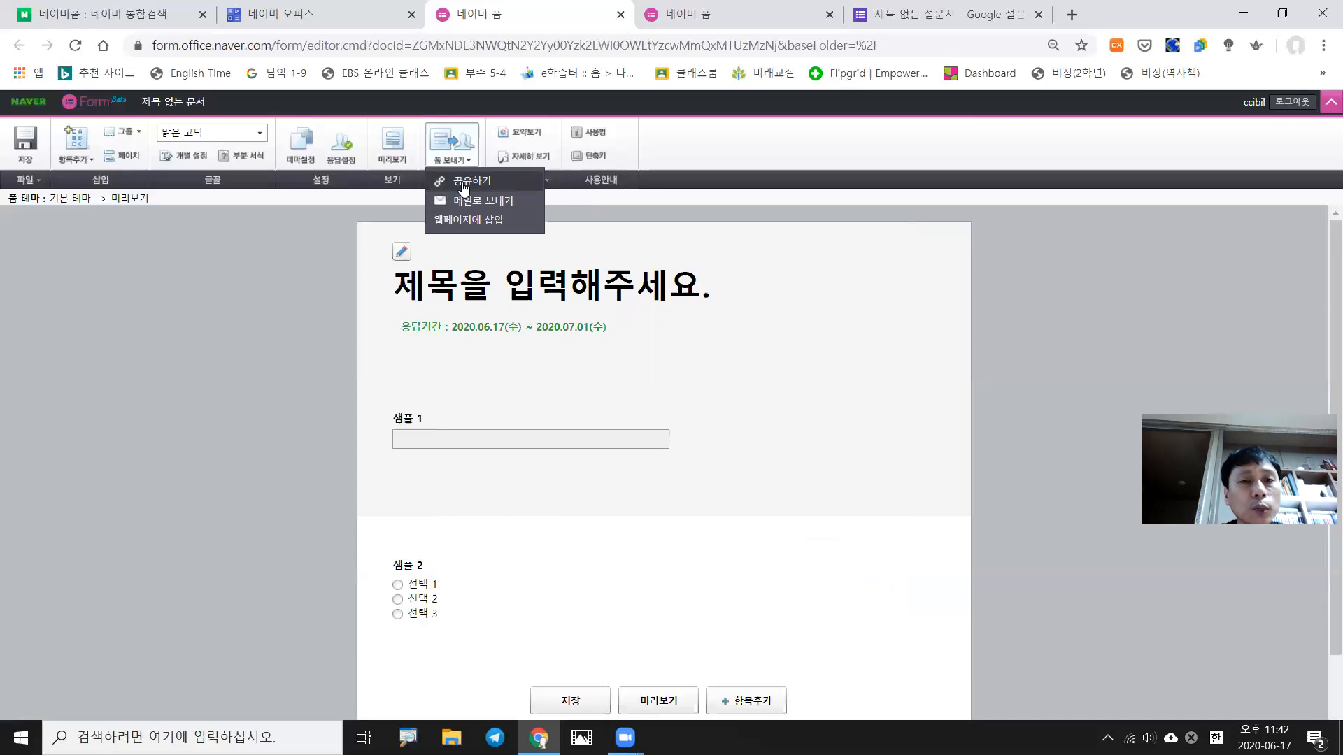
left_click(462, 183)
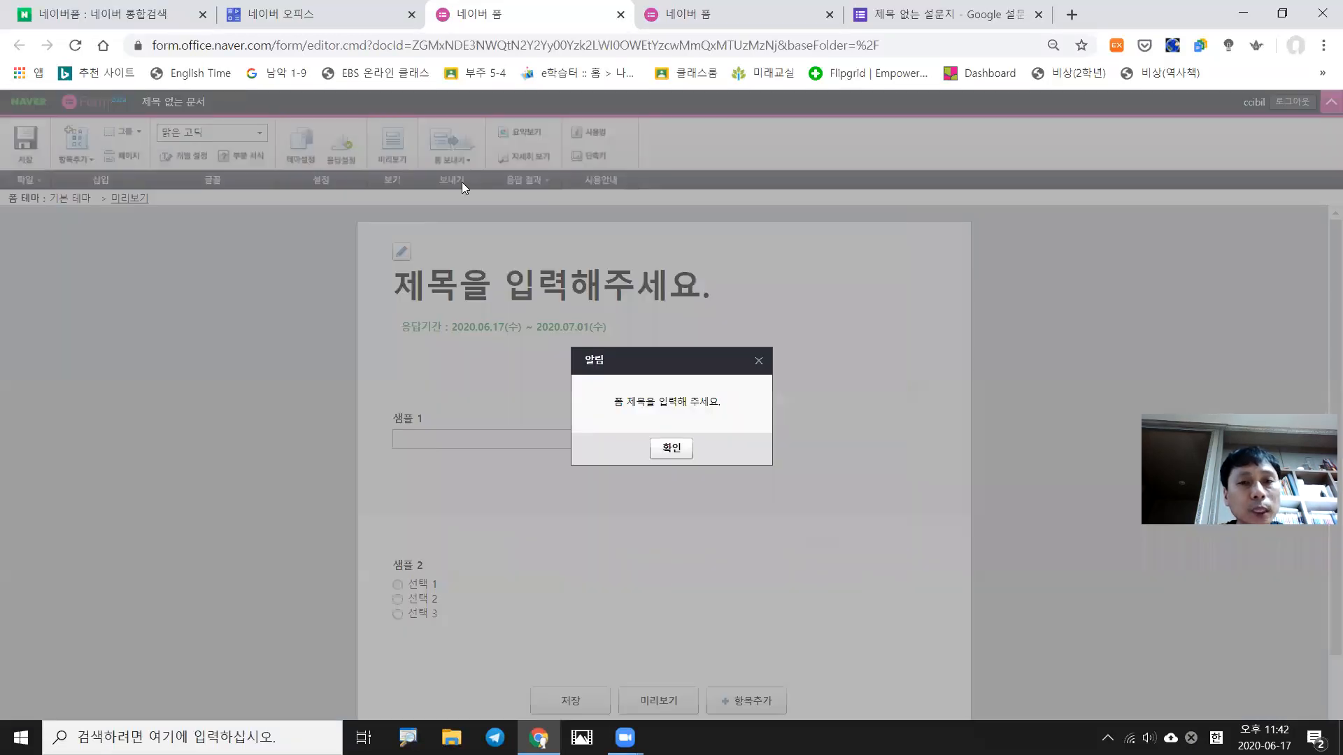
left_click(671, 448)
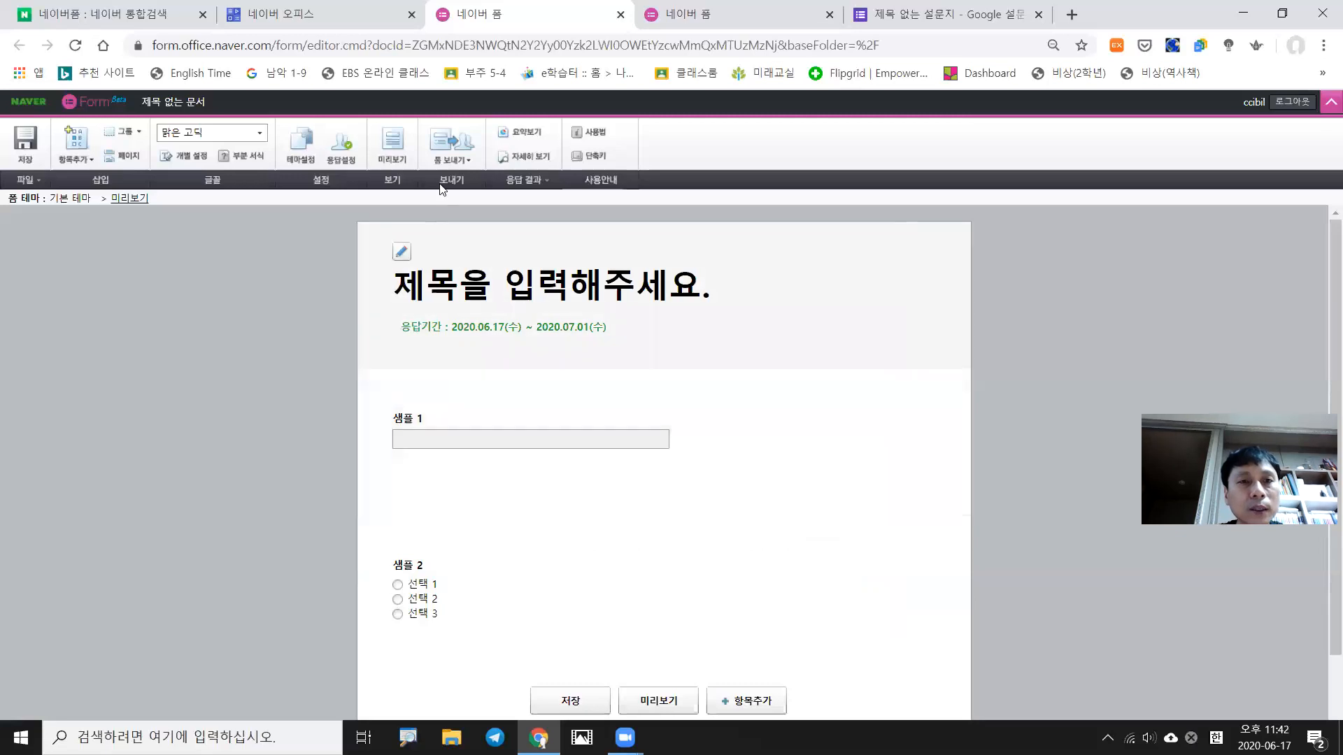
Enter ㅎㅎㅎ as the form title and retry 공유하기, dismissing the alert
left_click(454, 283)
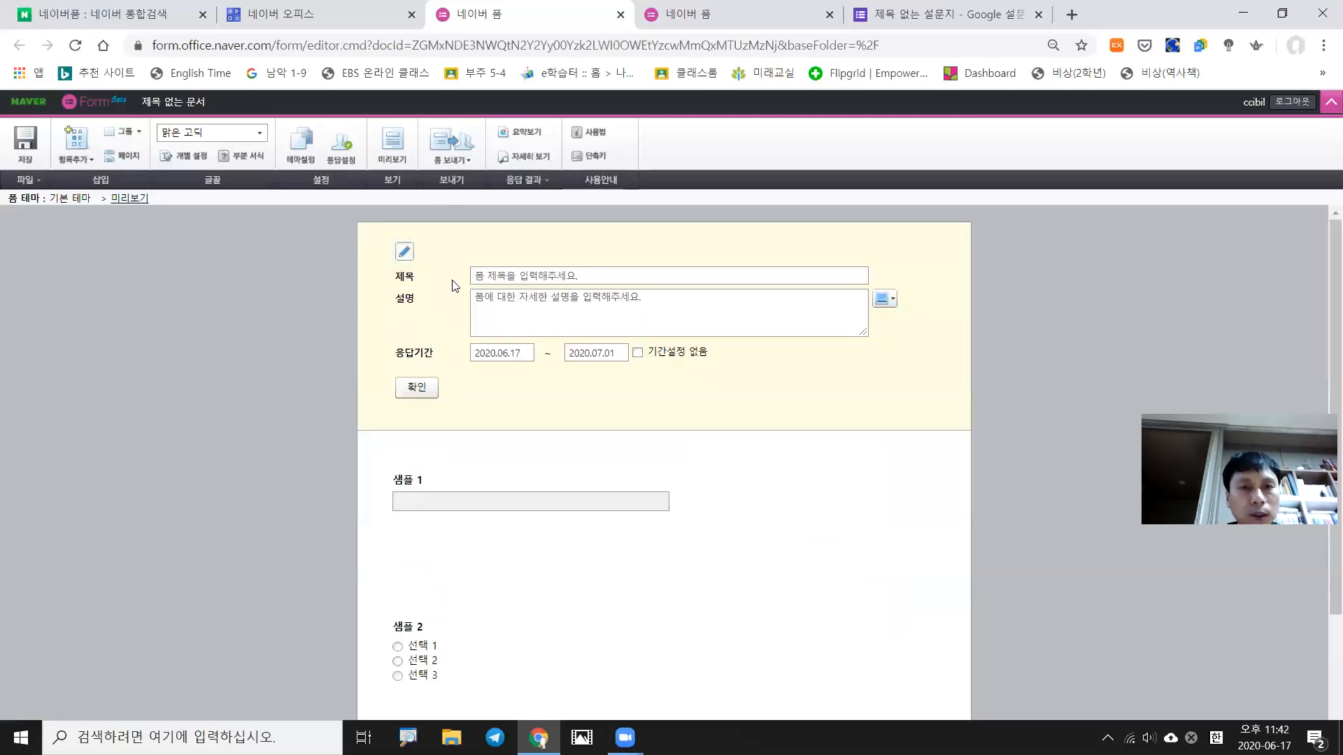
left_click(502, 270)
type("ㅎㅎㅎ")
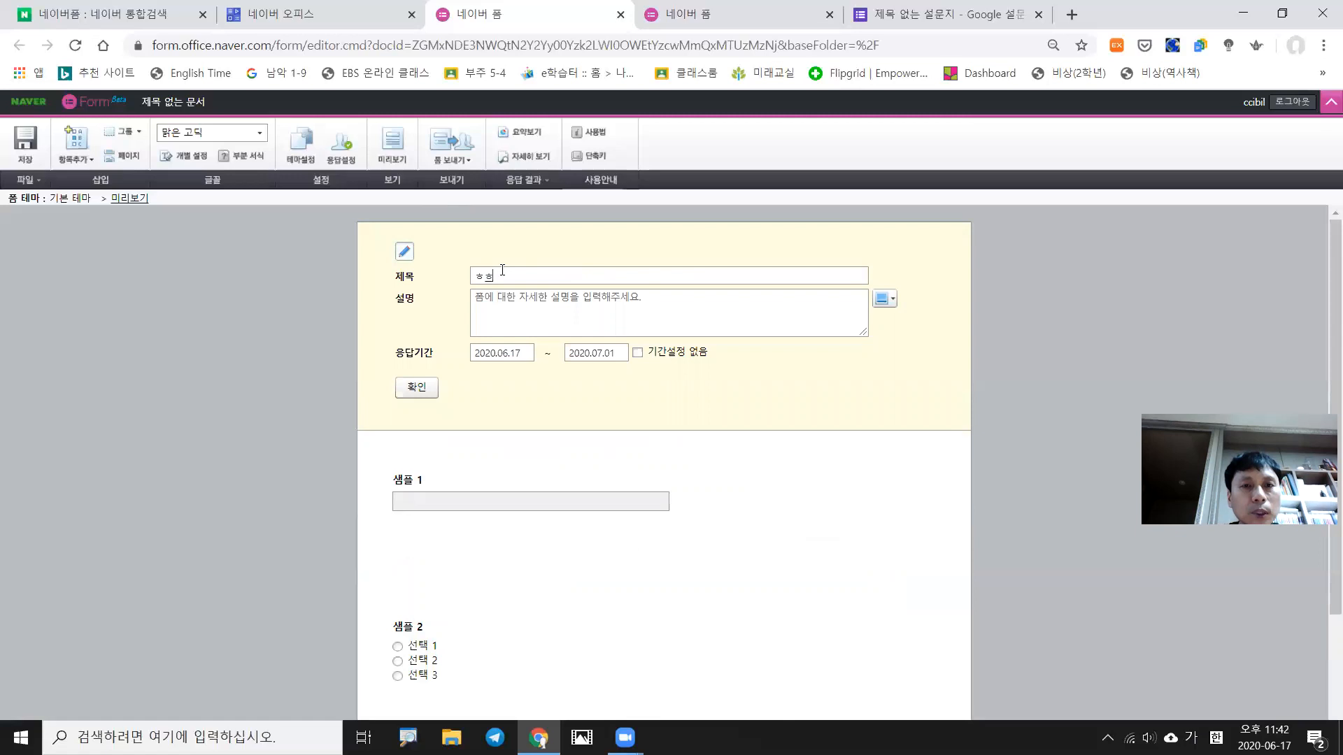
left_click(456, 149)
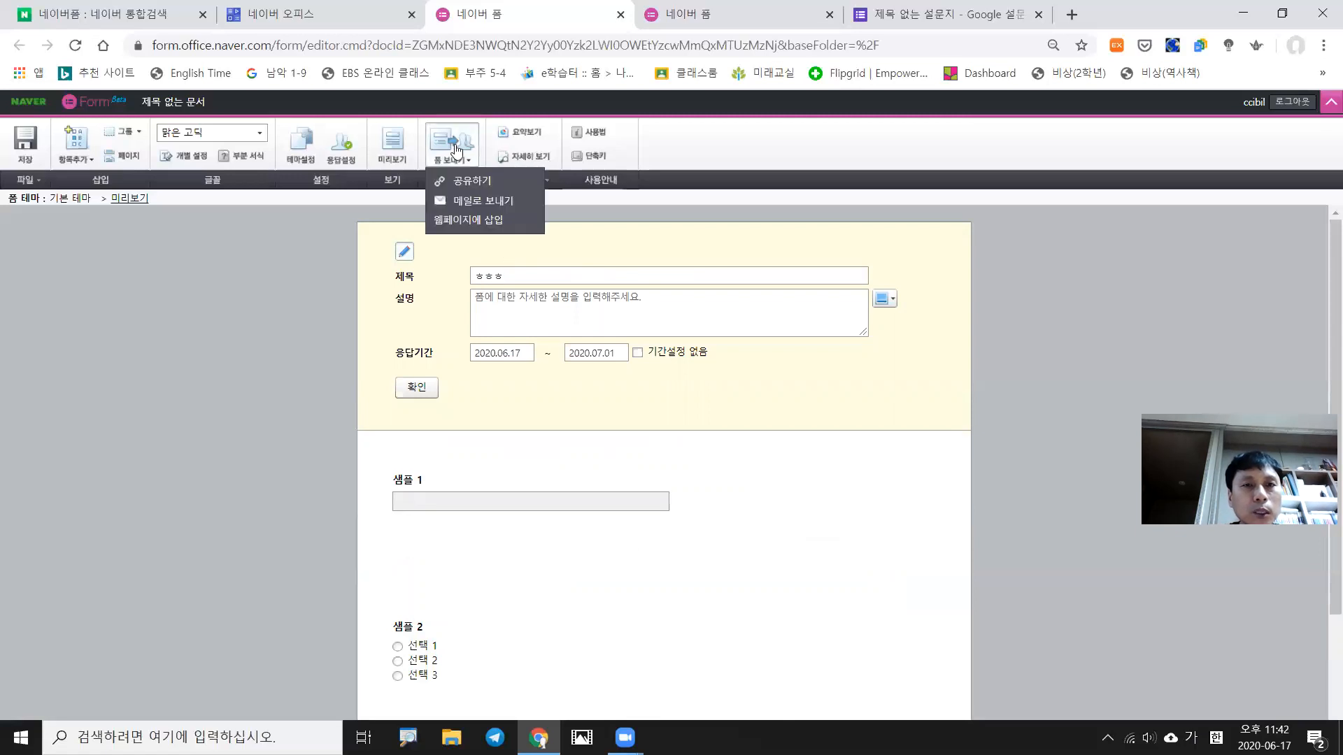
left_click(460, 178)
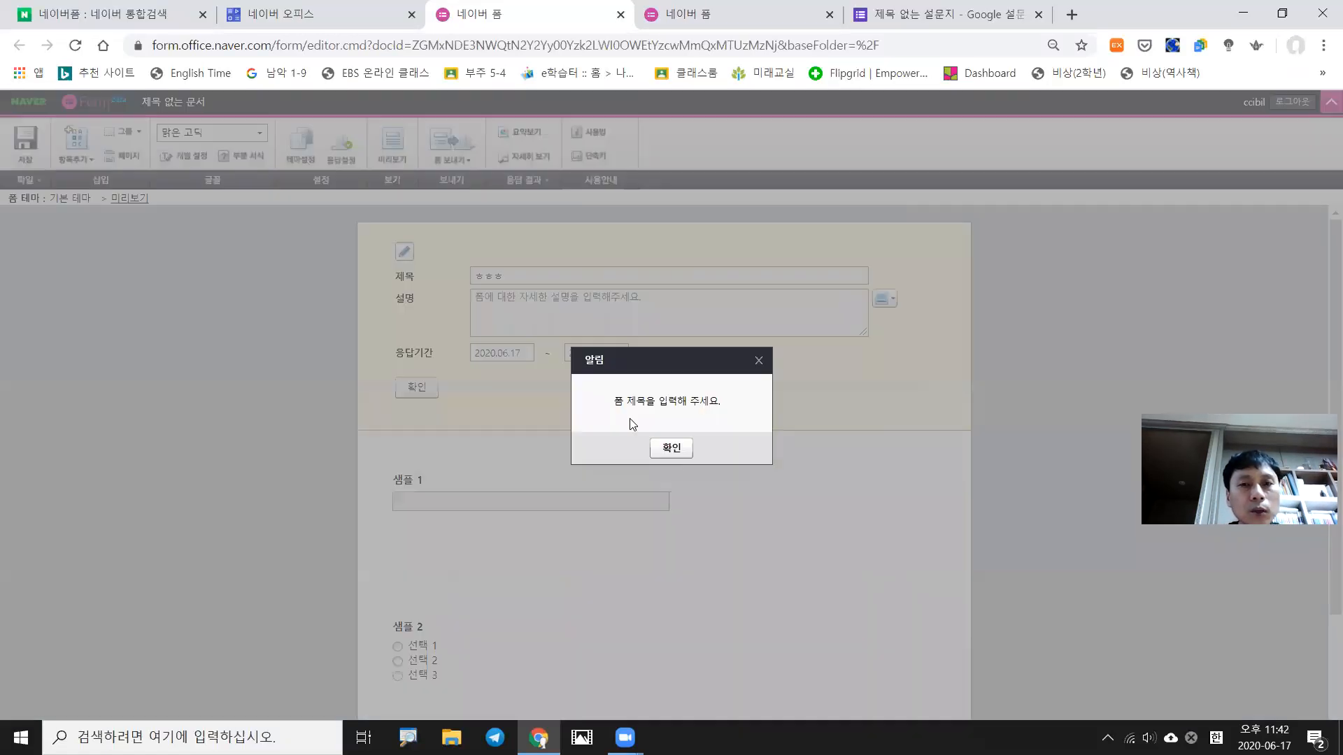
left_click(658, 449)
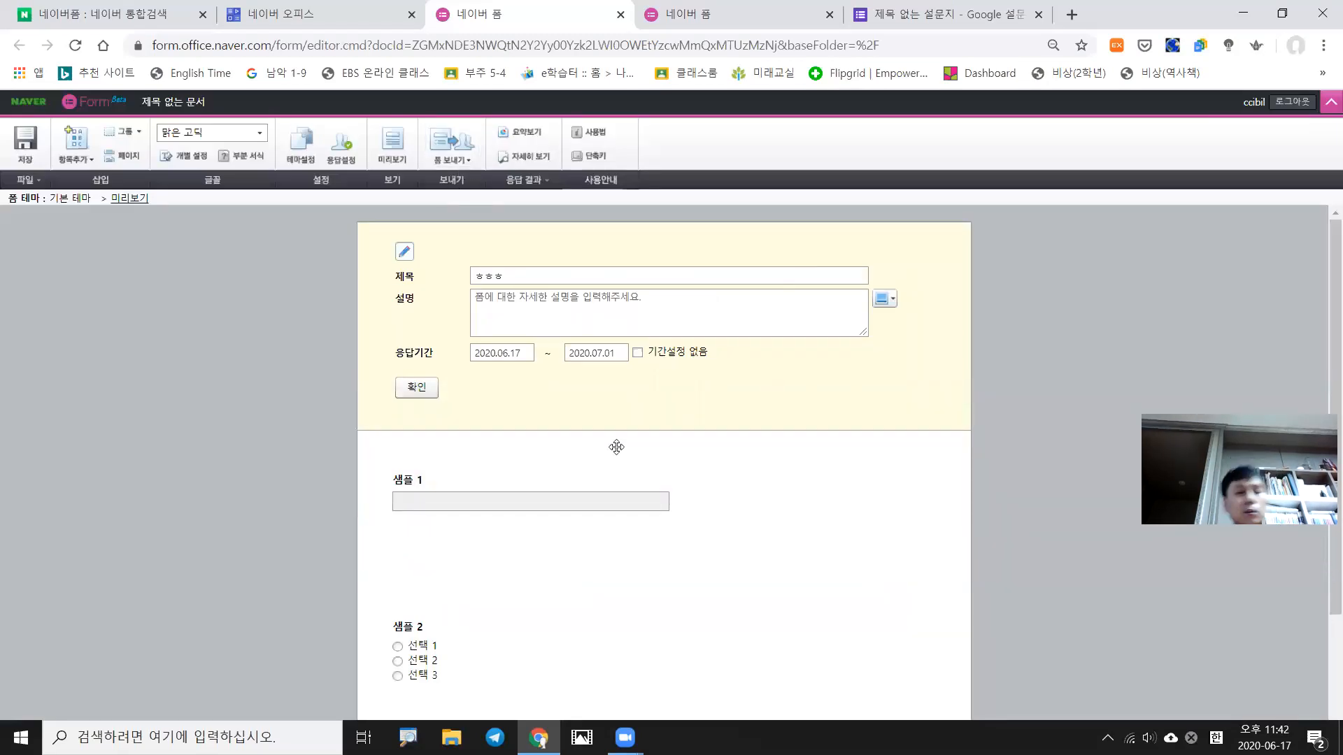
Enter ㅓㅓ as the form description and retry 공유하기, dismissing the alert
left_click(553, 305)
type("ㅓㅕ")
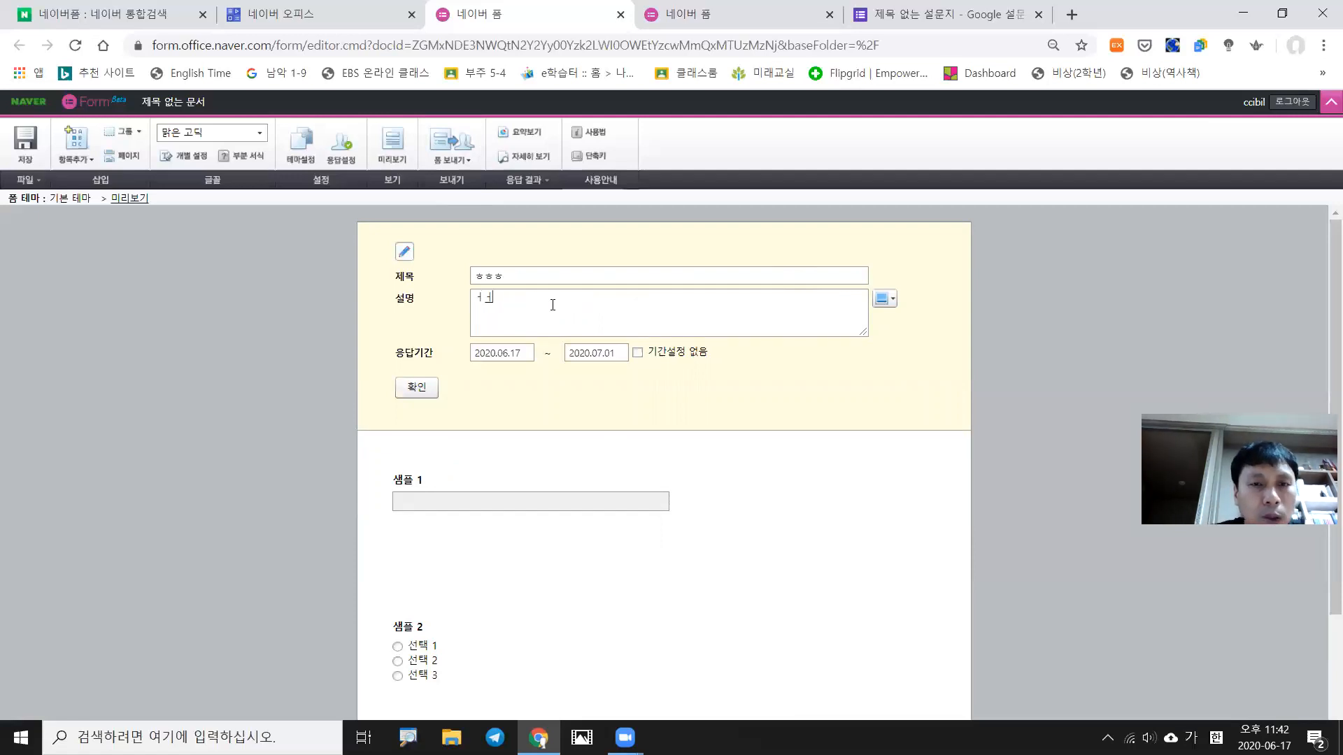
left_click(447, 143)
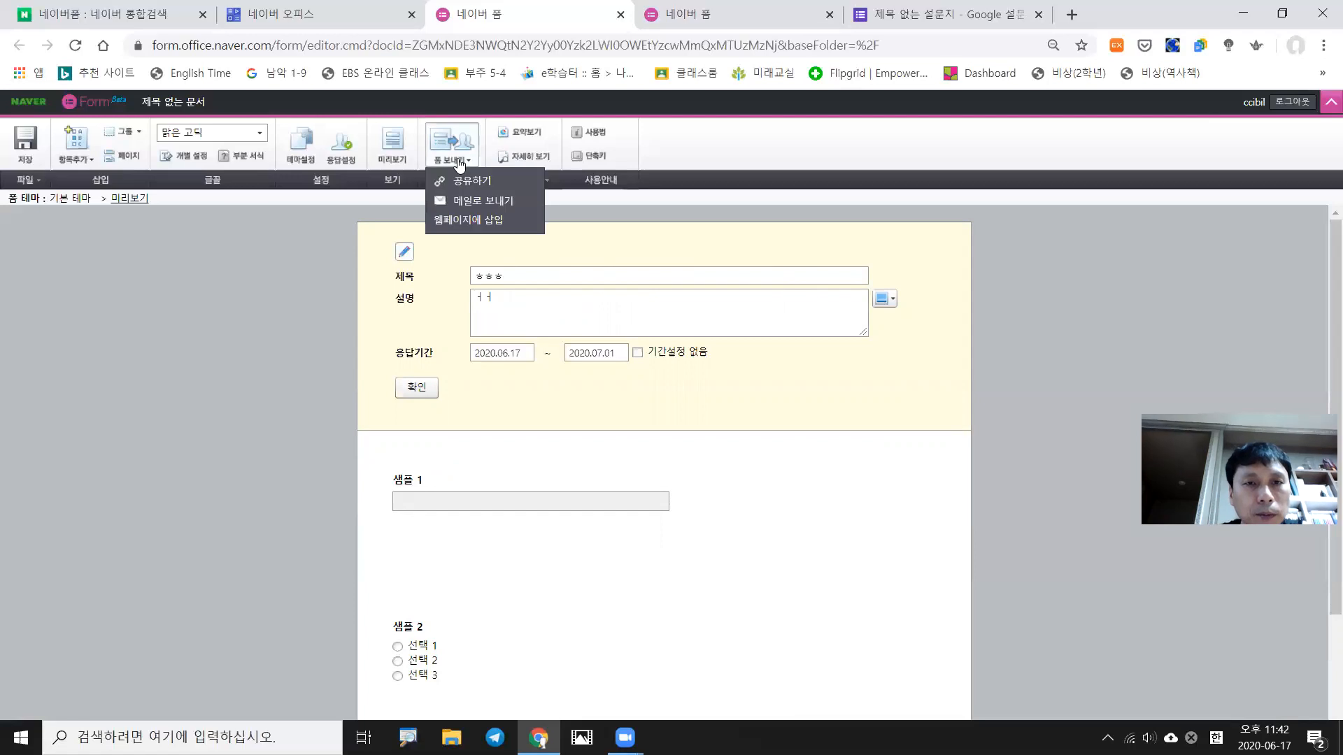
left_click(461, 182)
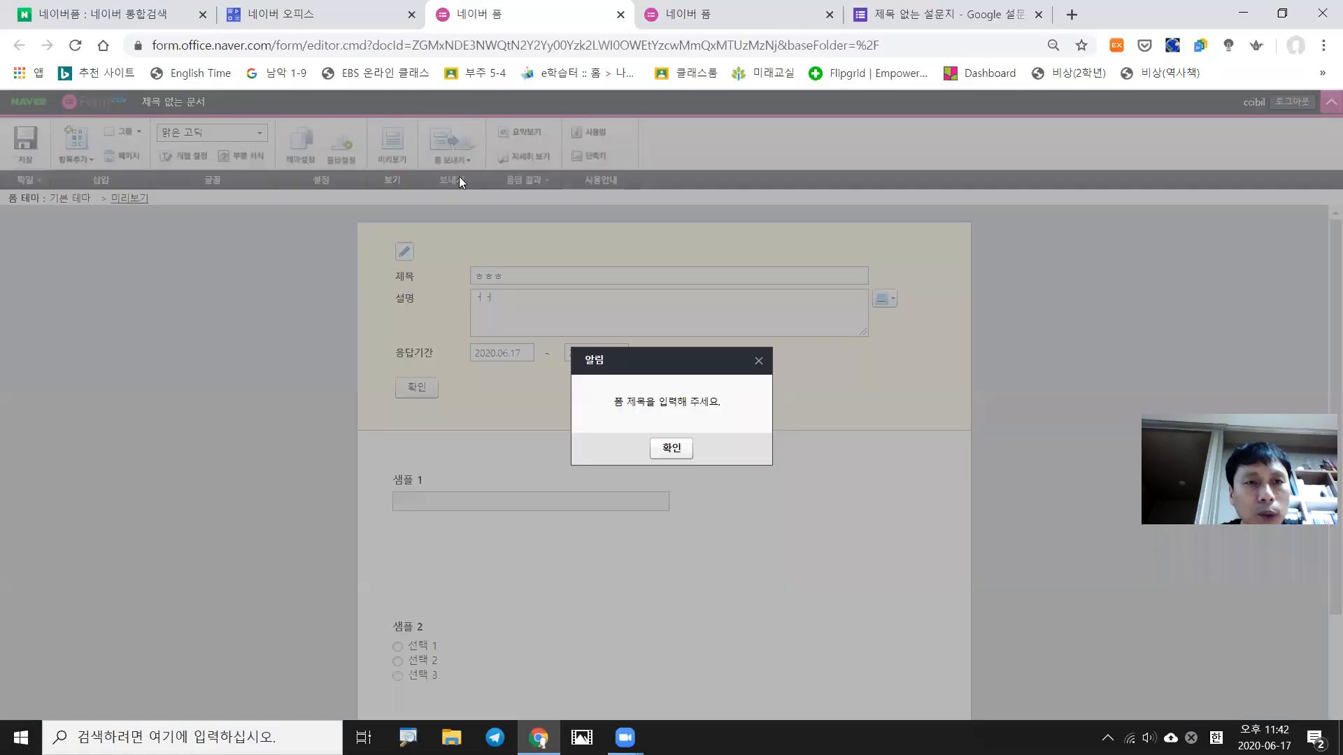
left_click(668, 447)
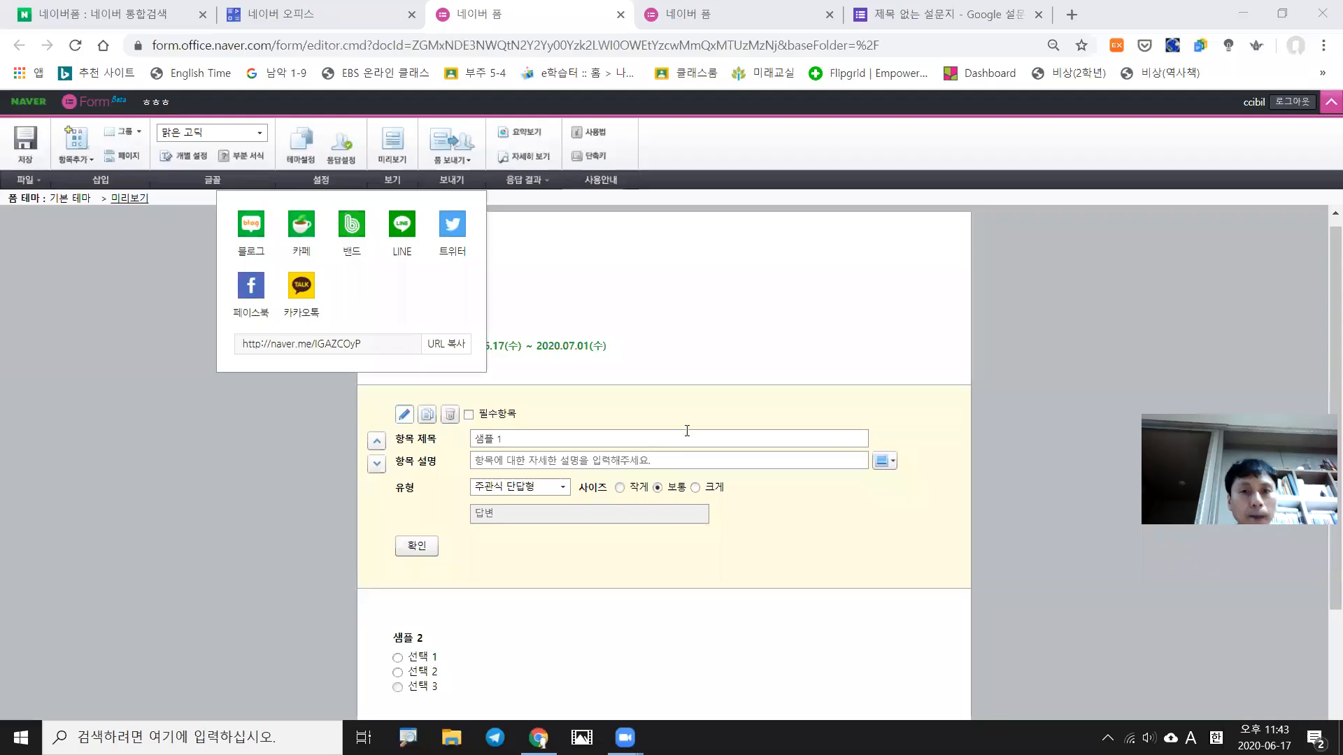
Save the form titled ㅎㅎㅎ
left_click(750, 336)
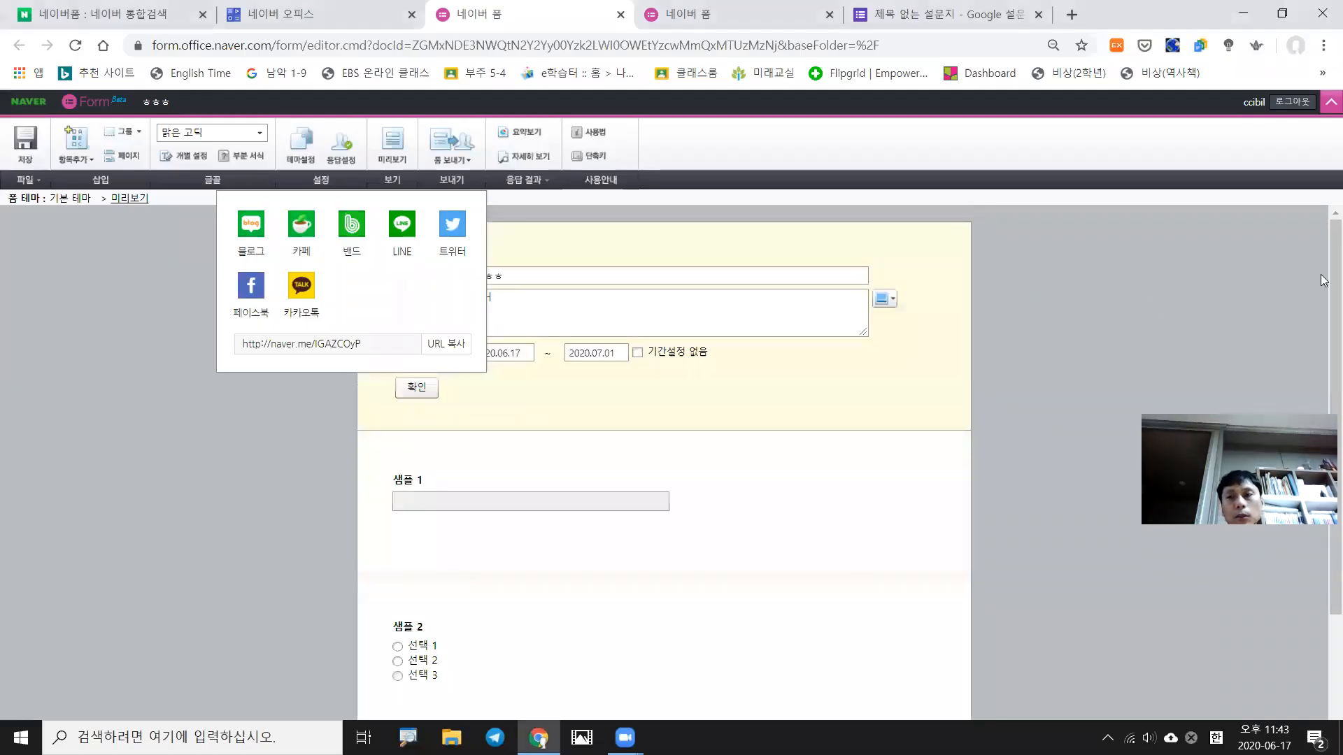
scroll(1323, 383, "down", 2)
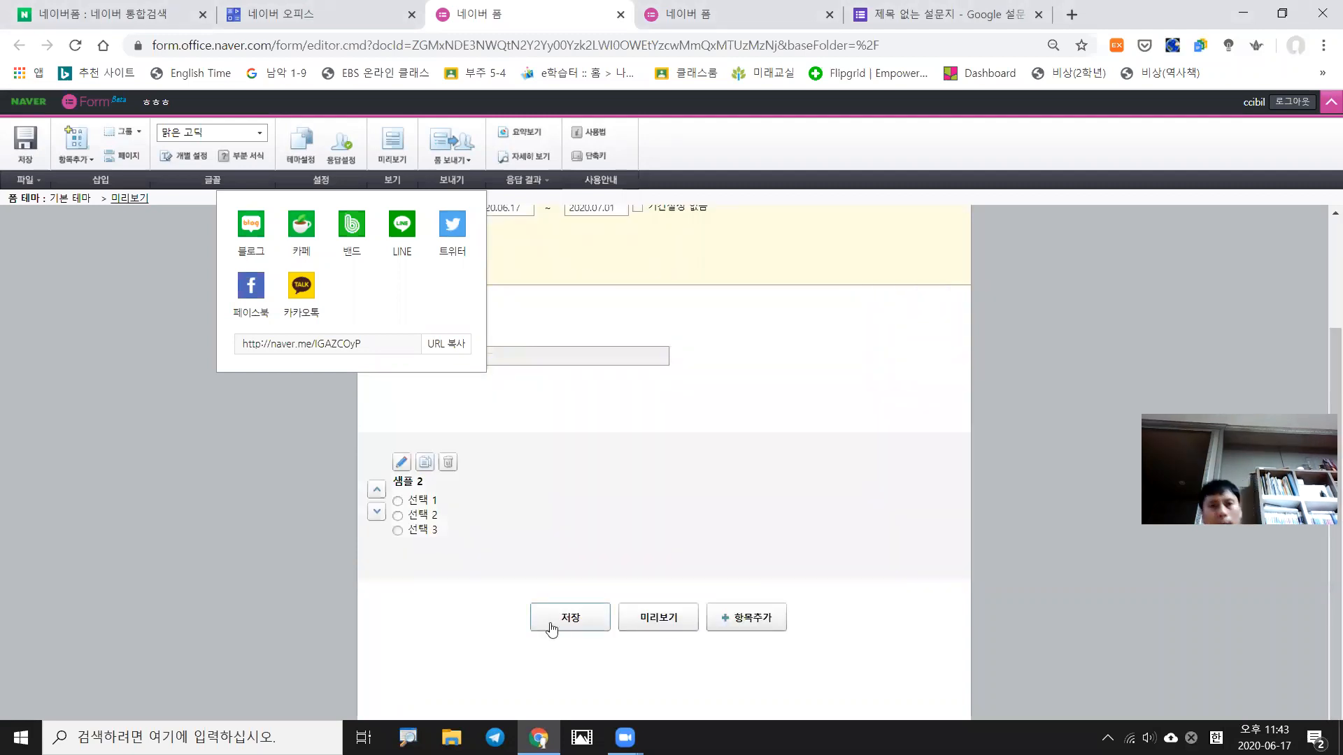
left_click(553, 627)
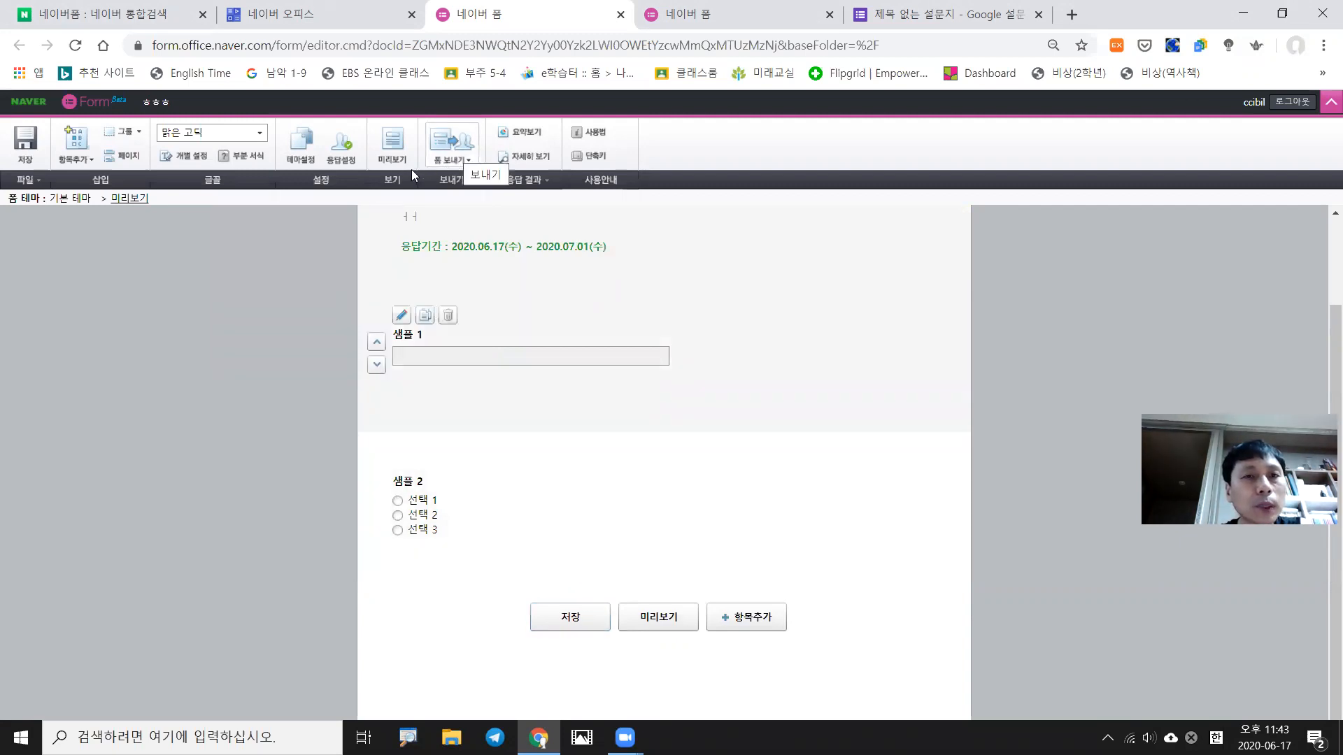
Copy the form's sharing URL through 공유하기 and dismiss the copy notice
left_click(469, 161)
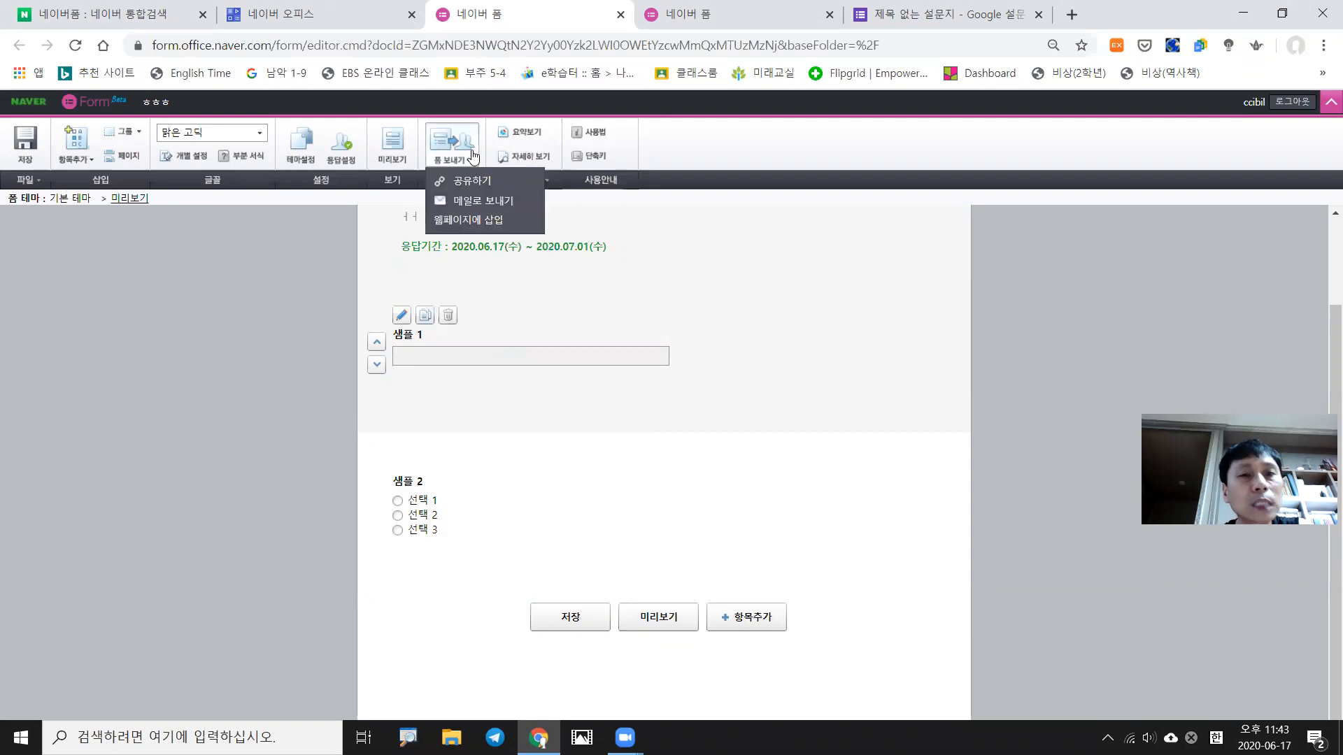
left_click(470, 181)
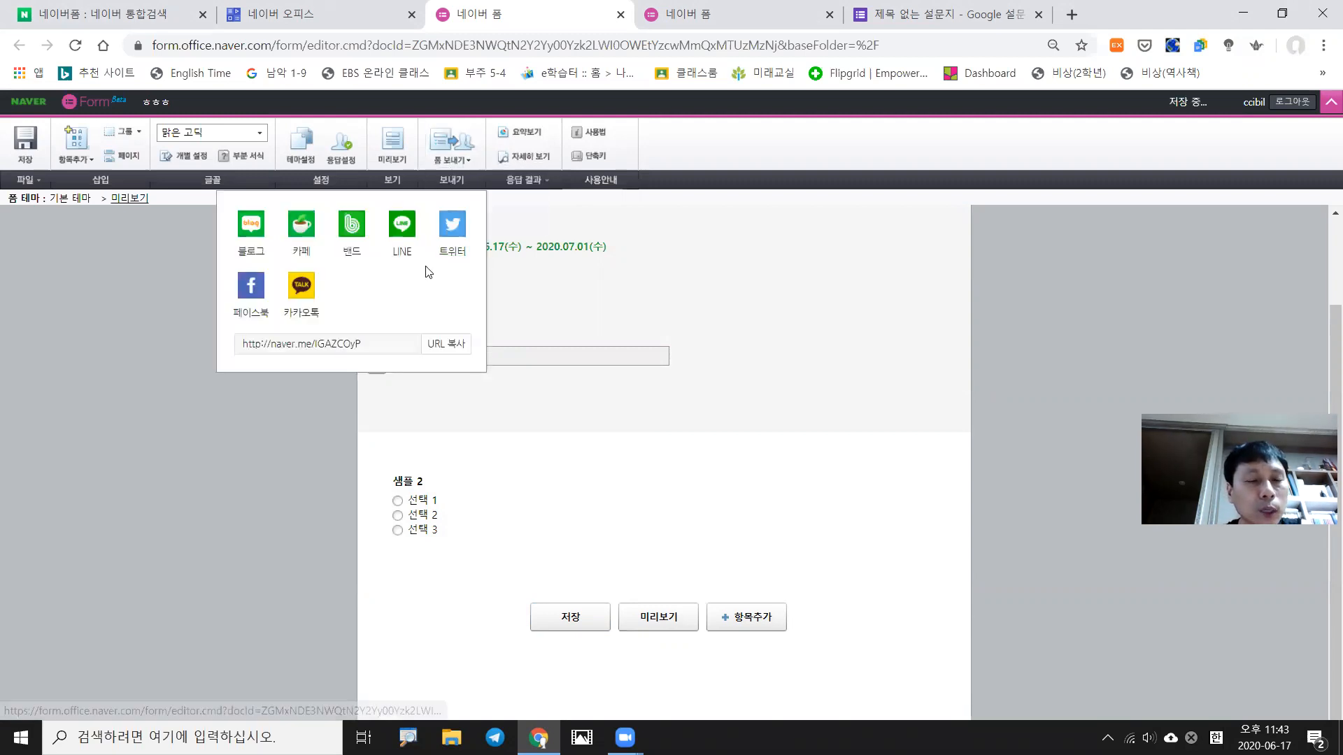
left_click(446, 344)
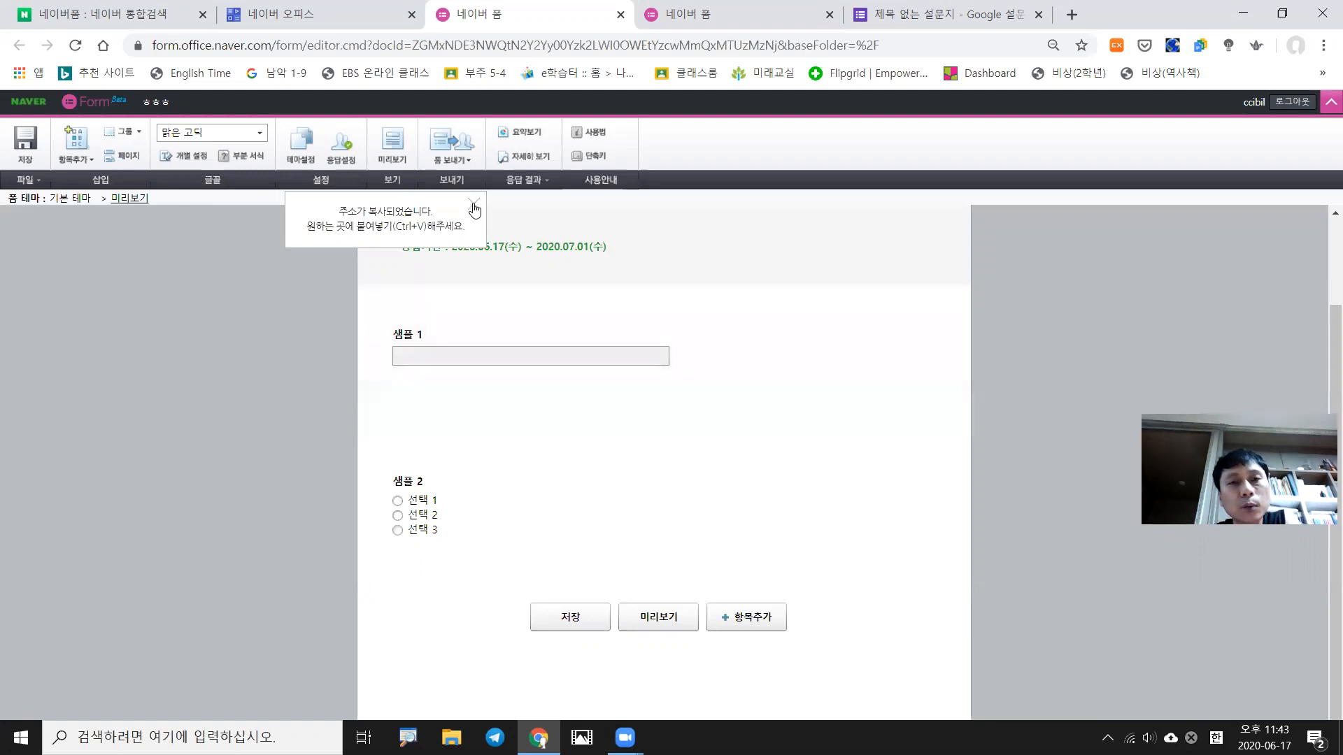
left_click(474, 204)
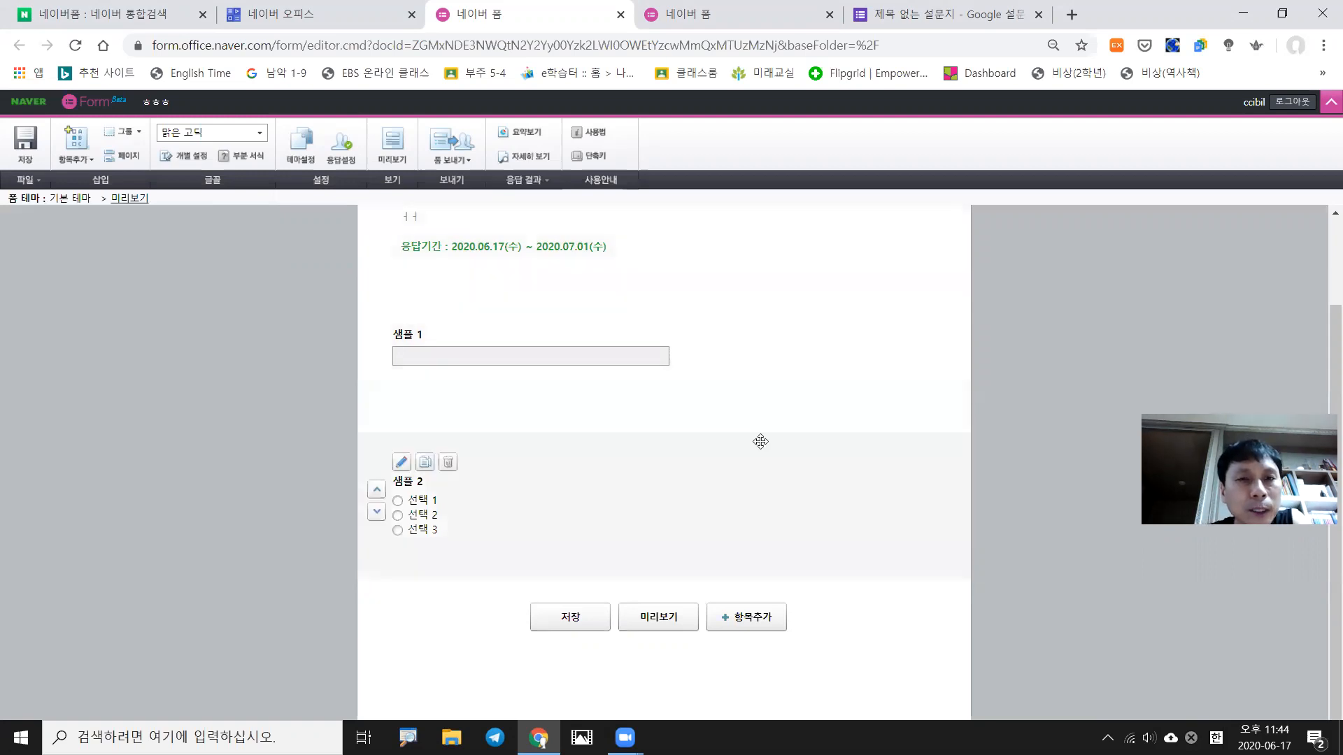
Export the ㅎㅎㅎ form's responses to a Naver Cell spreadsheet and dismiss the file encryption tip
left_click(537, 182)
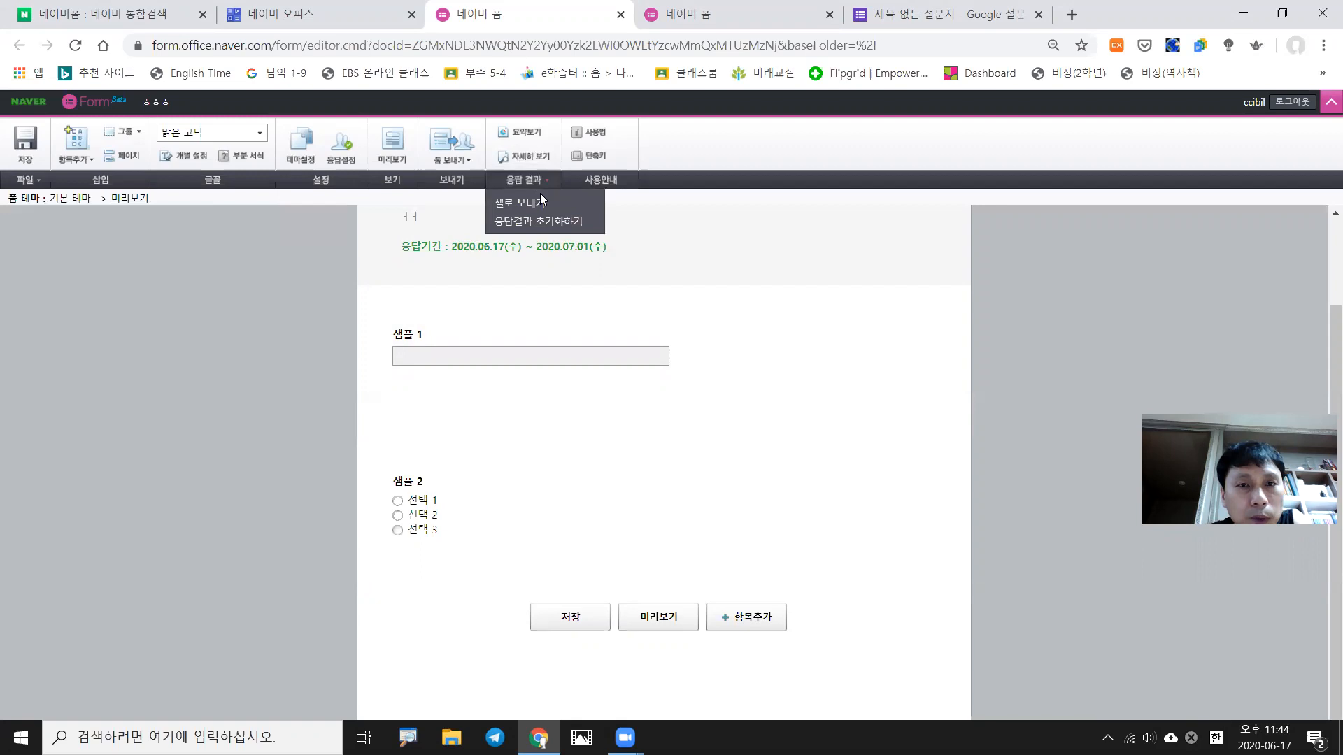
left_click(537, 210)
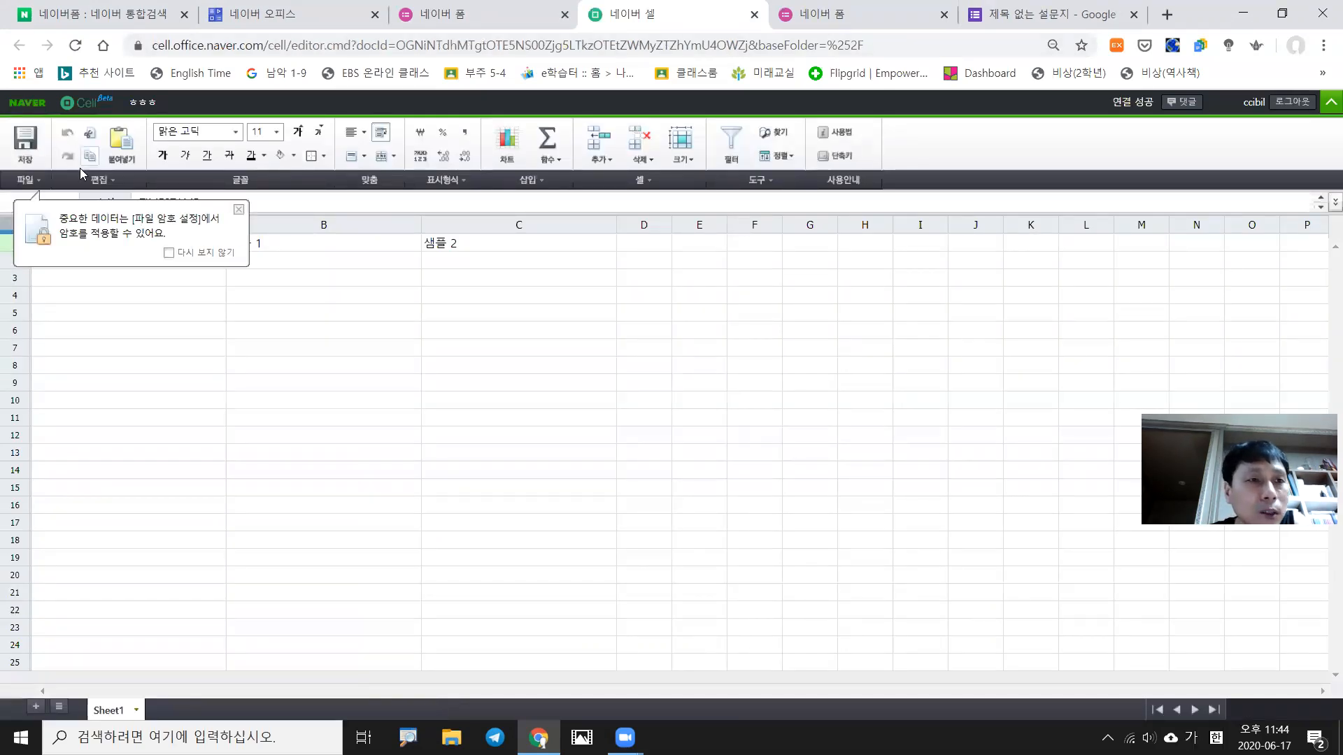
left_click(238, 209)
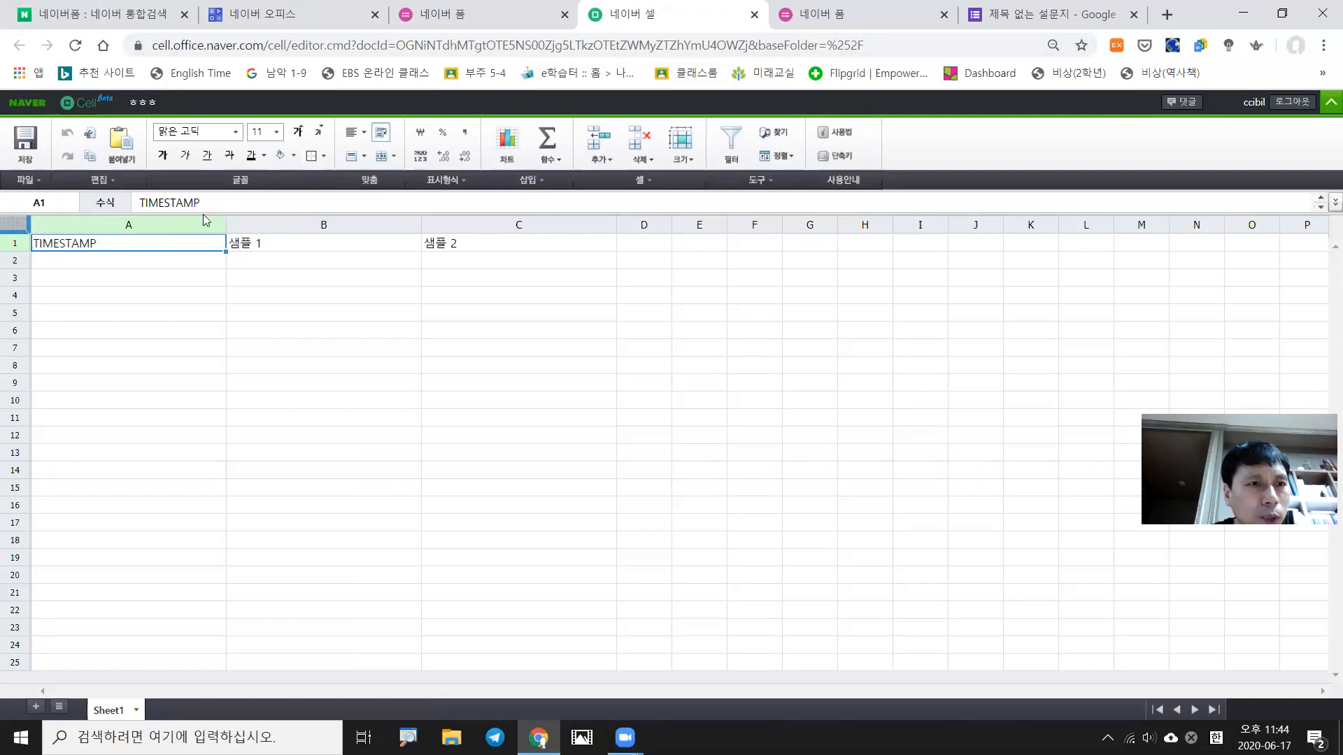
Check the file formats offered by 다른 이름으로 저장 for the spreadsheet and close the dialog without saving
left_click(41, 186)
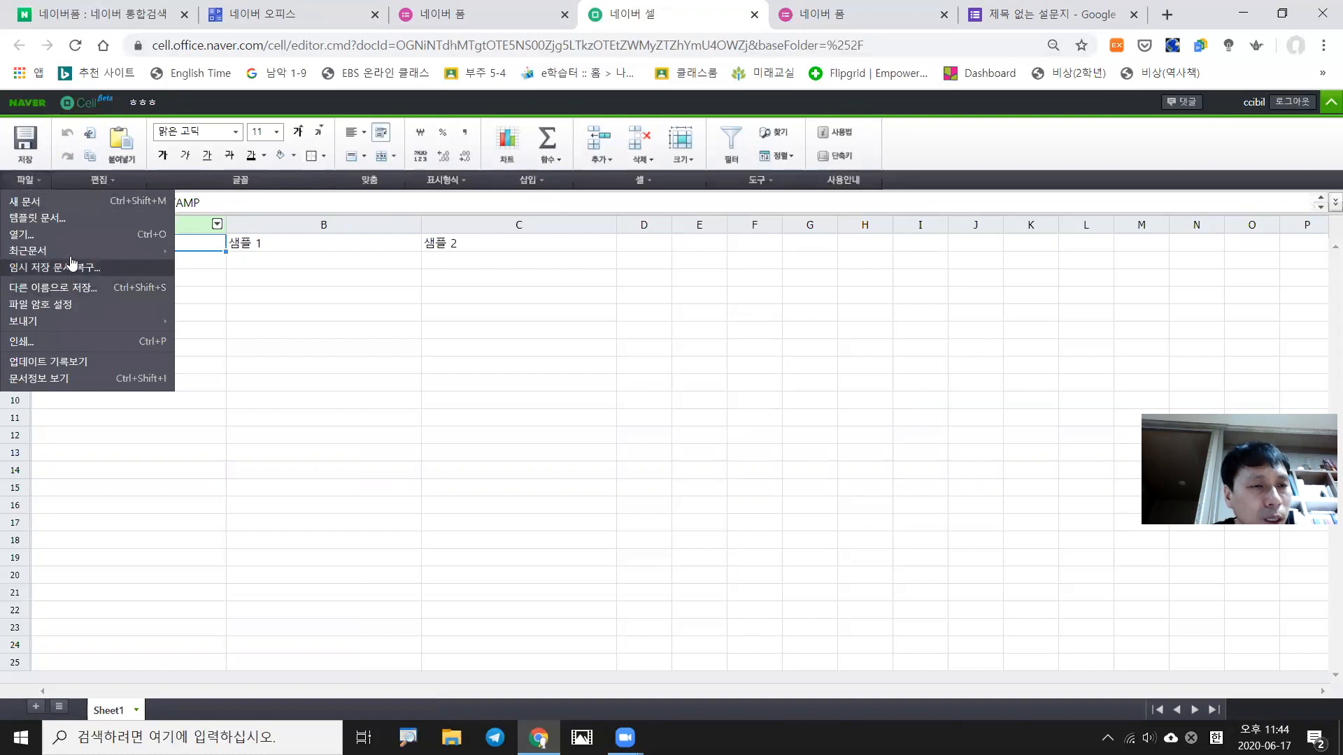
left_click(68, 288)
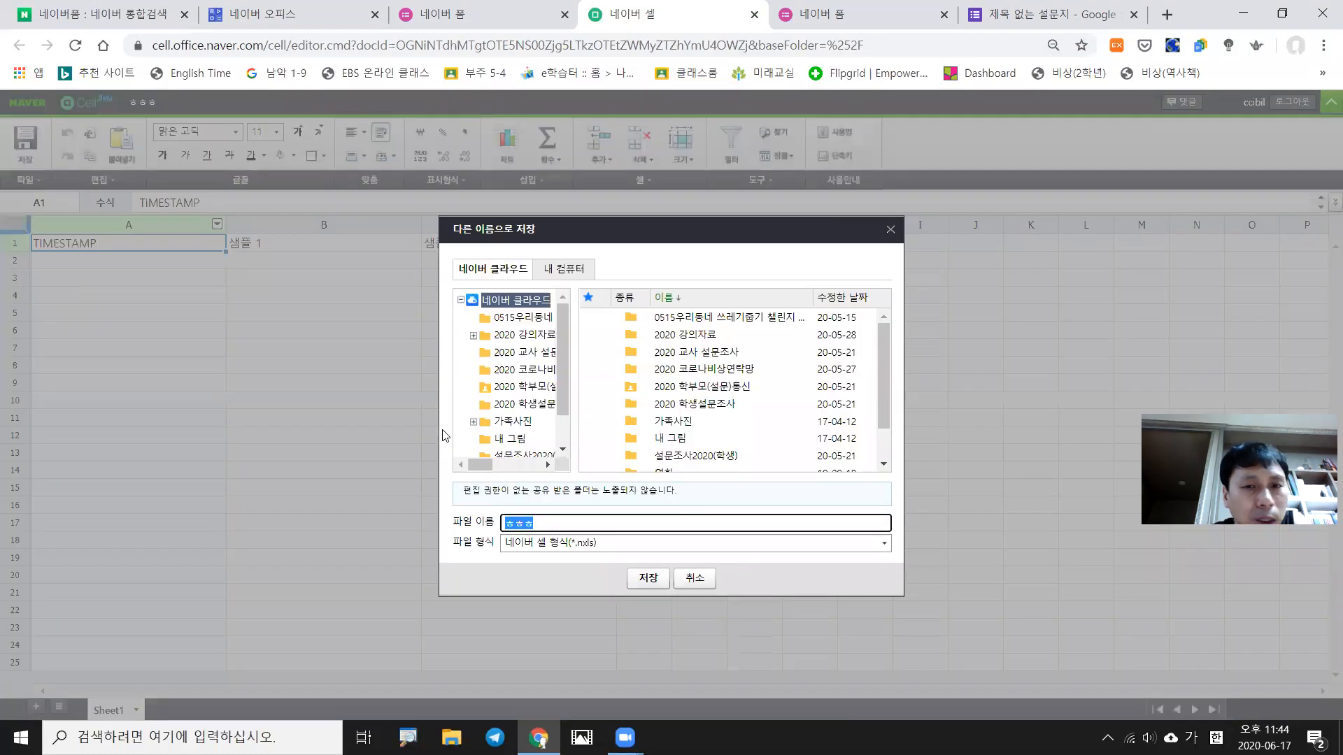
left_click(579, 546)
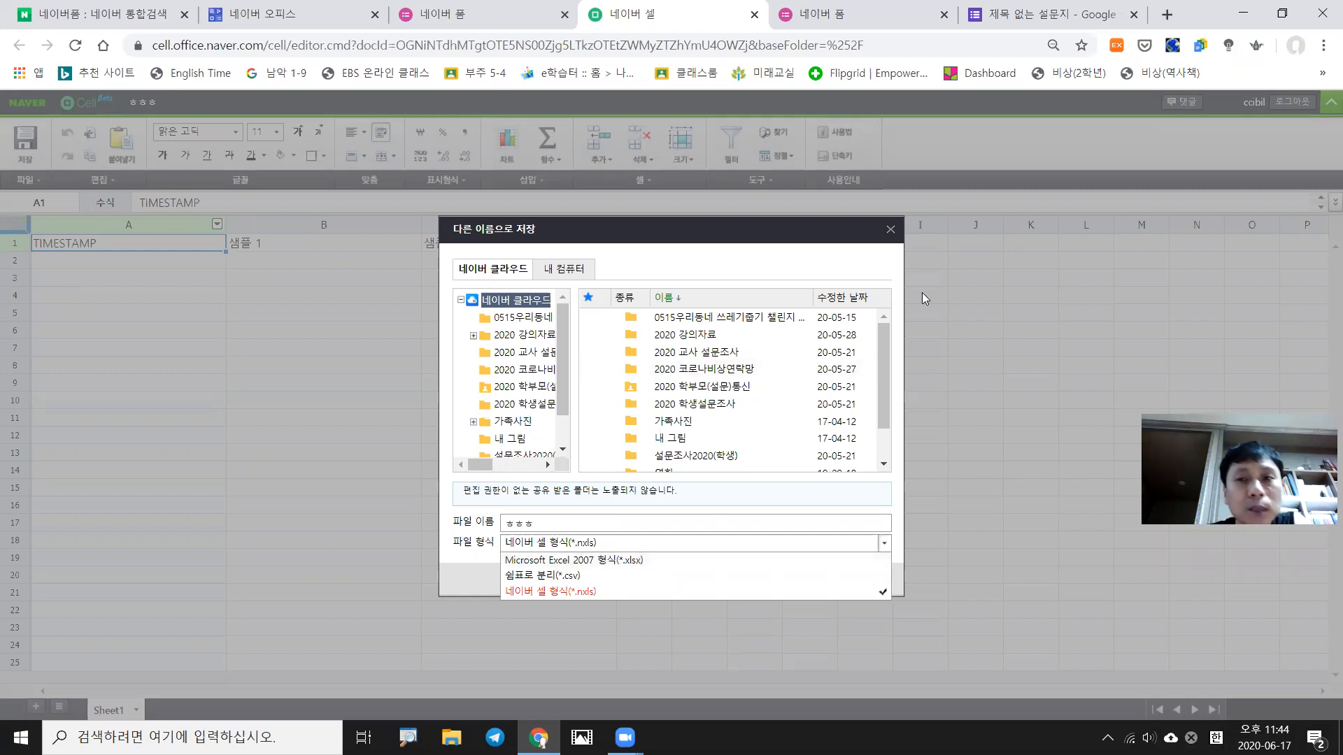
left_click(890, 230)
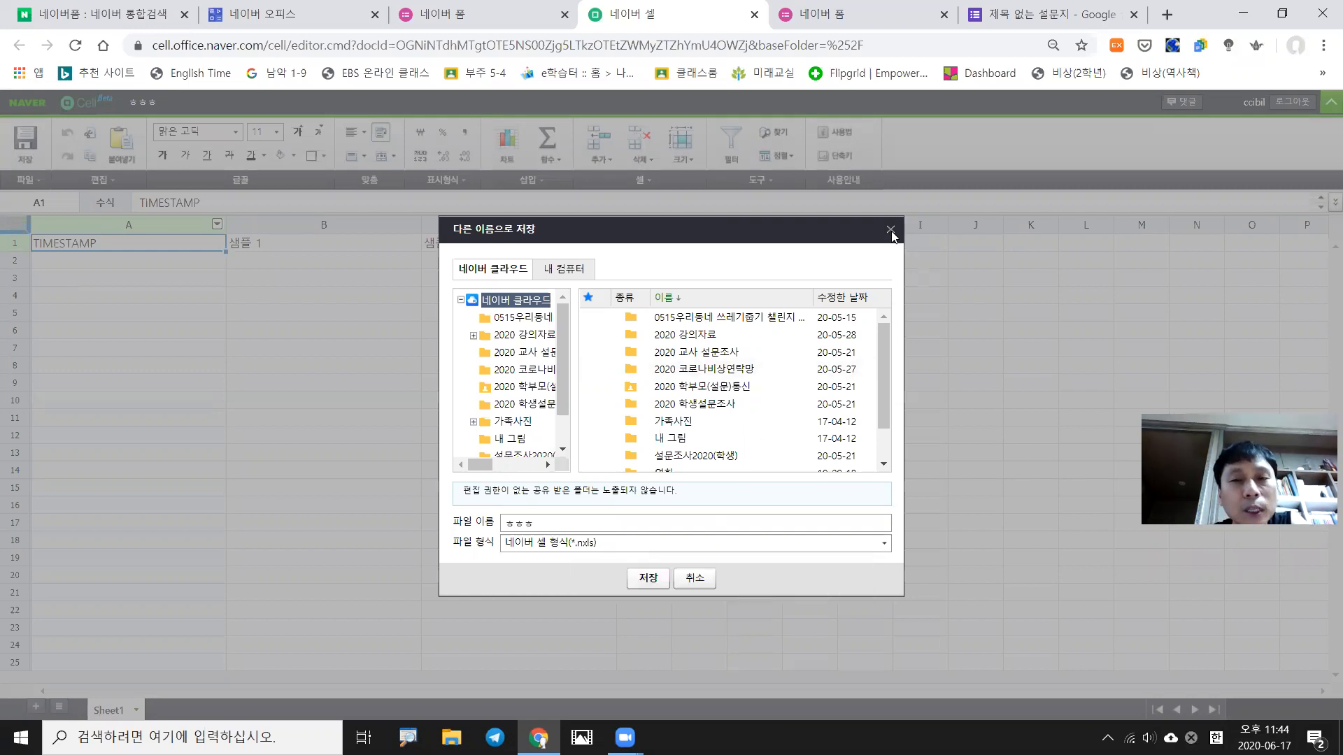
left_click(891, 232)
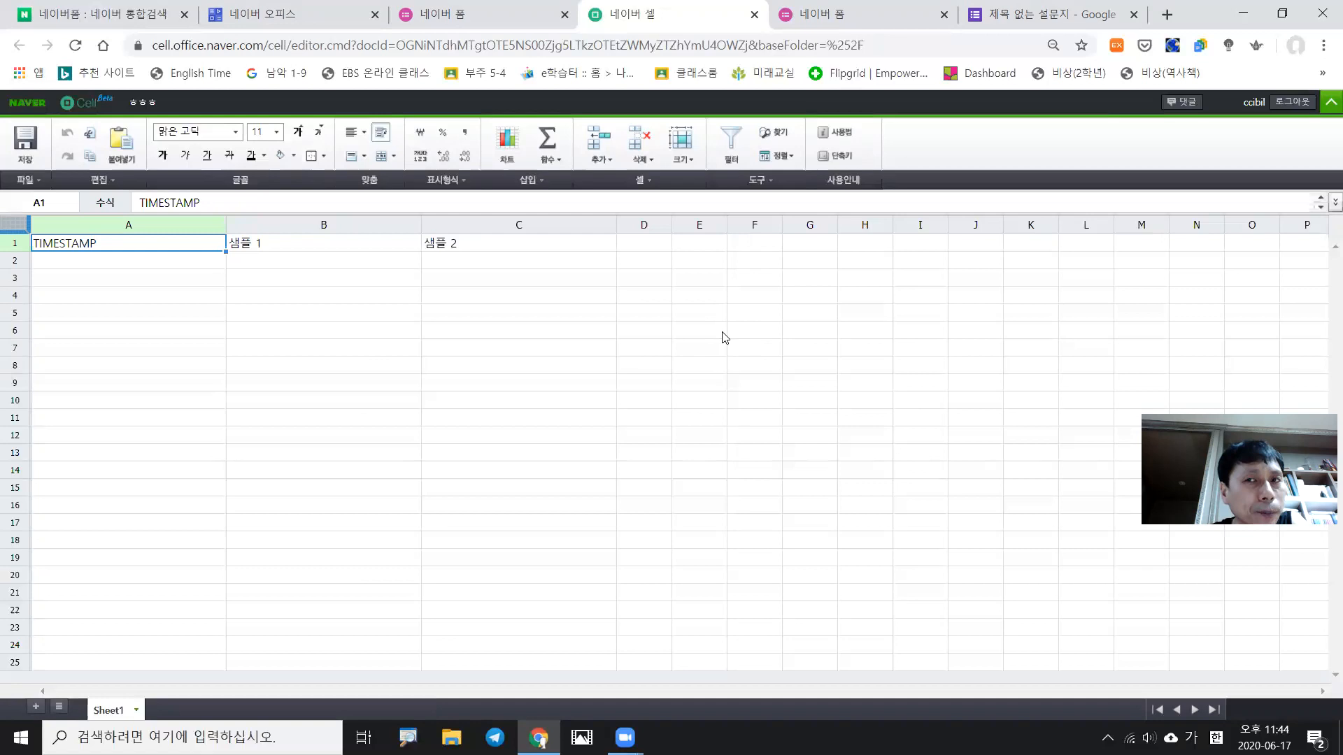
Close the spare Naver Form tab and view the 응답 section of the untitled Google Forms survey
left_click(944, 15)
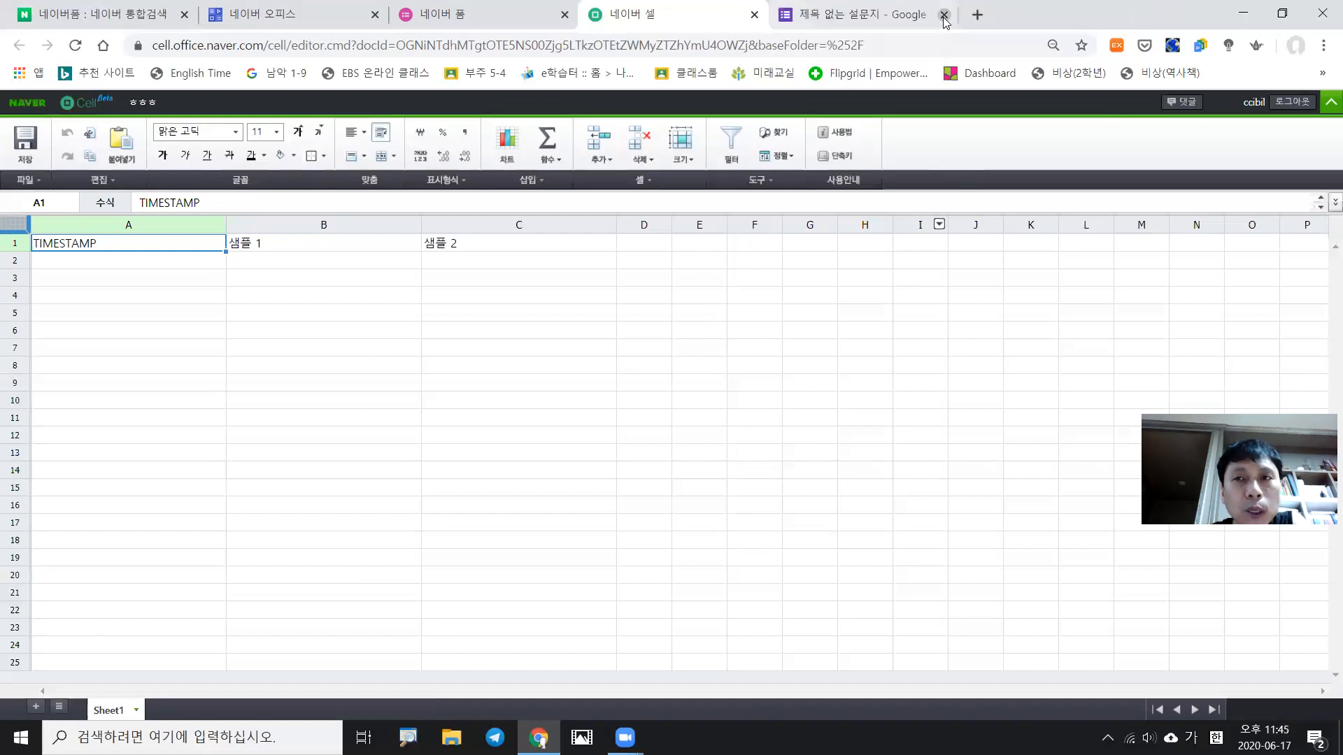
left_click(902, 13)
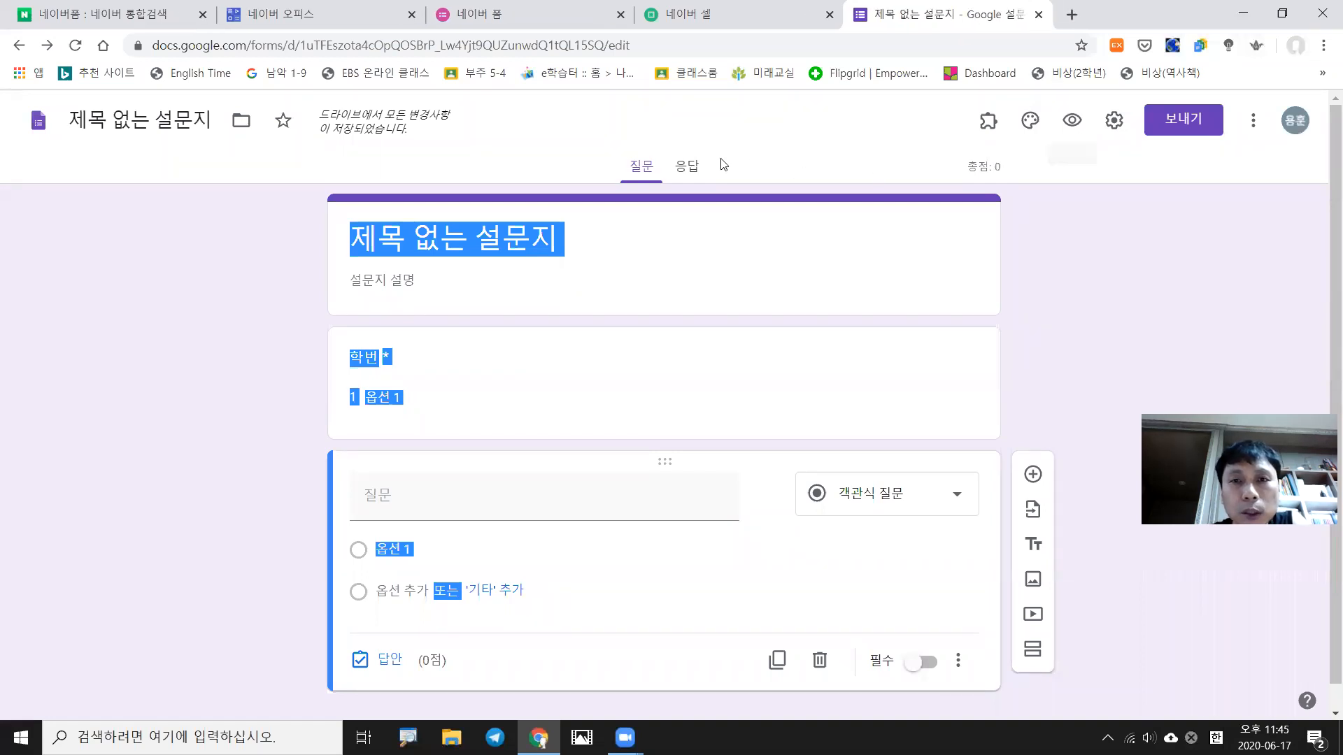
left_click(687, 169)
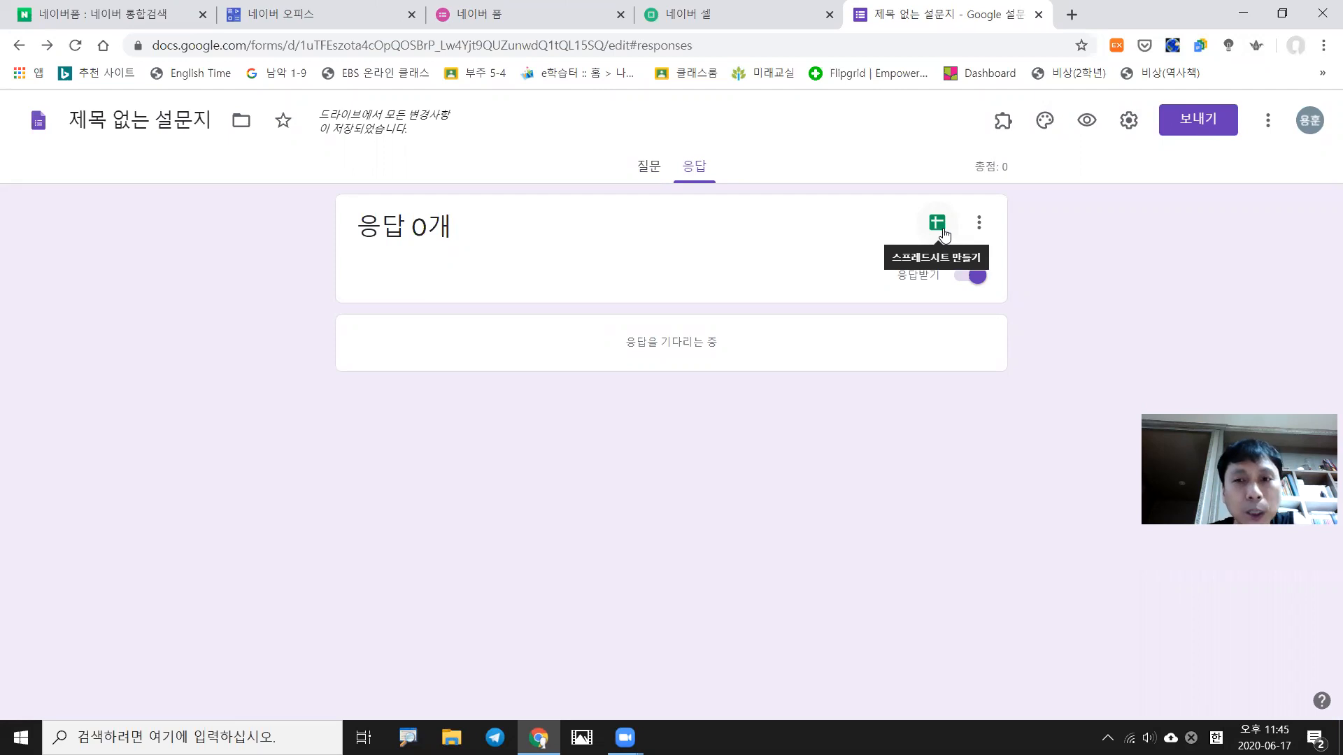
Switch to Naver Office, open the recent form 2020학년도 교복(하복) 학교주관구매 신청서, and go from its response summary back to editing
left_click(638, 19)
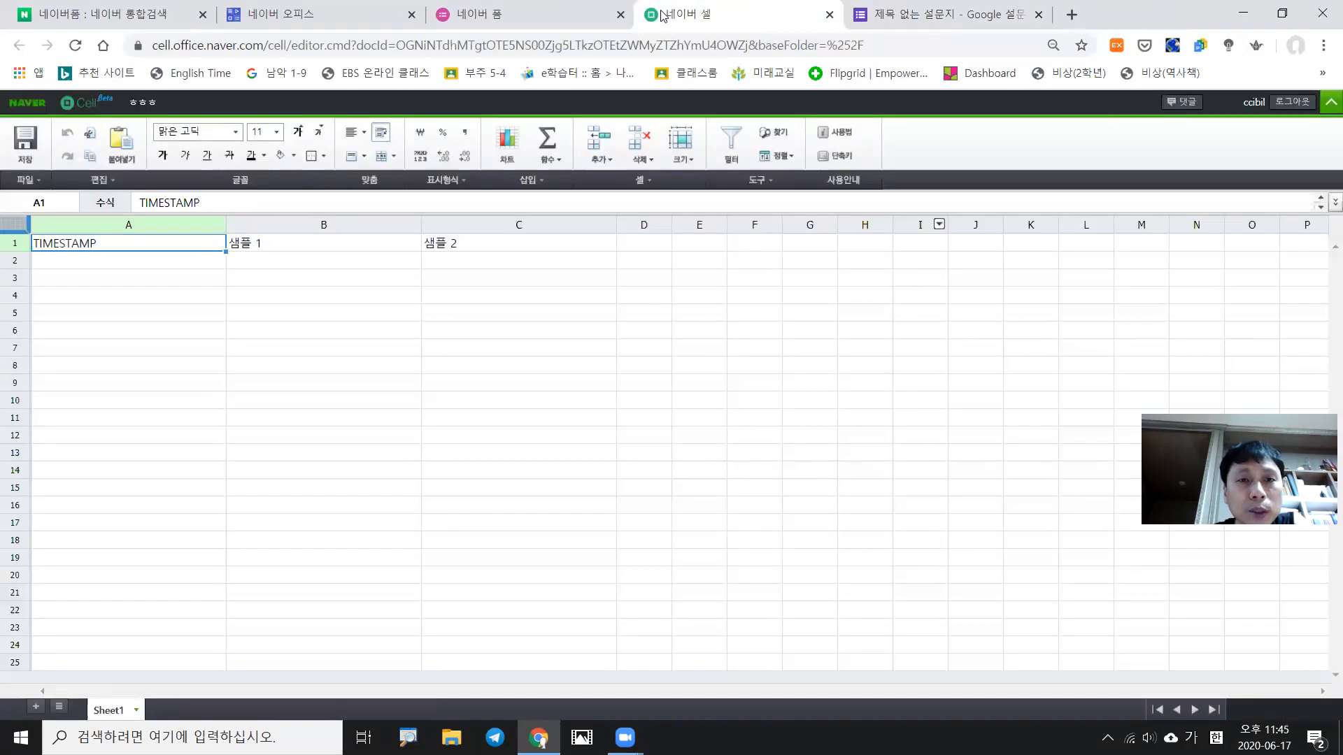
left_click(558, 16)
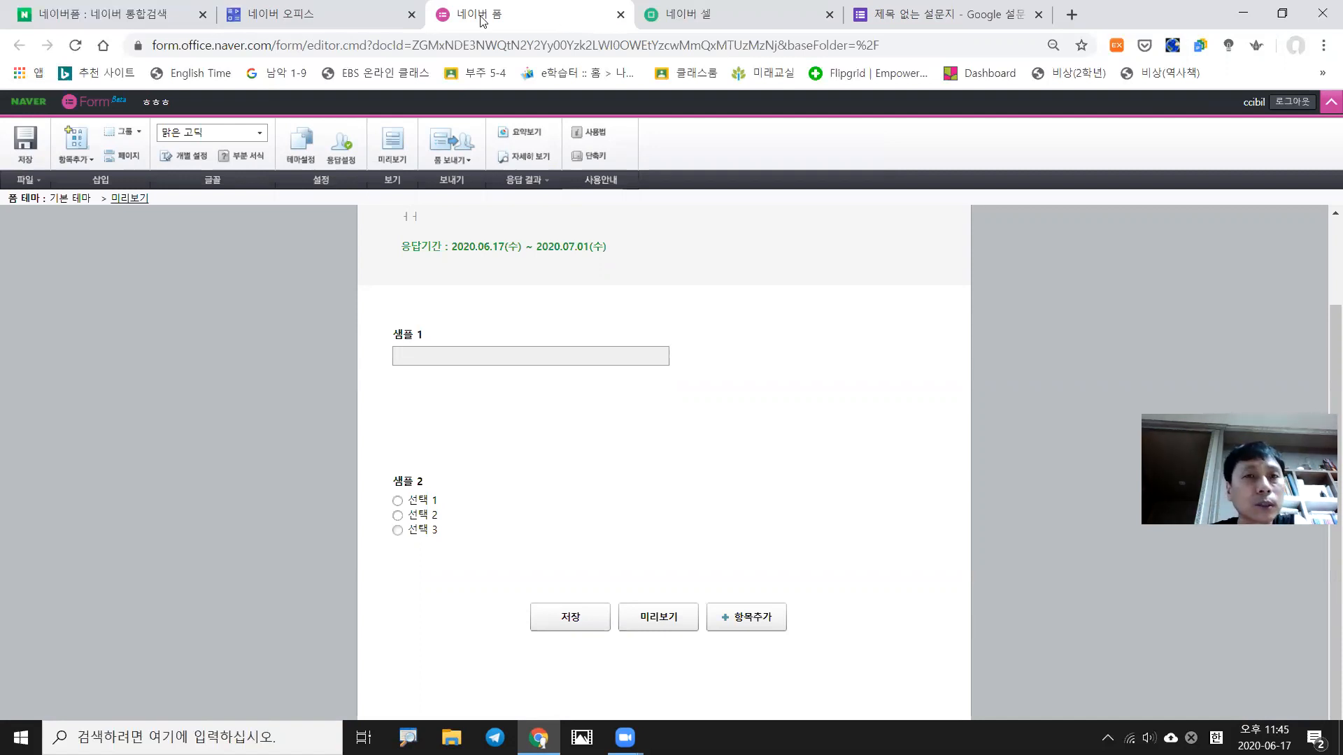
left_click(329, 21)
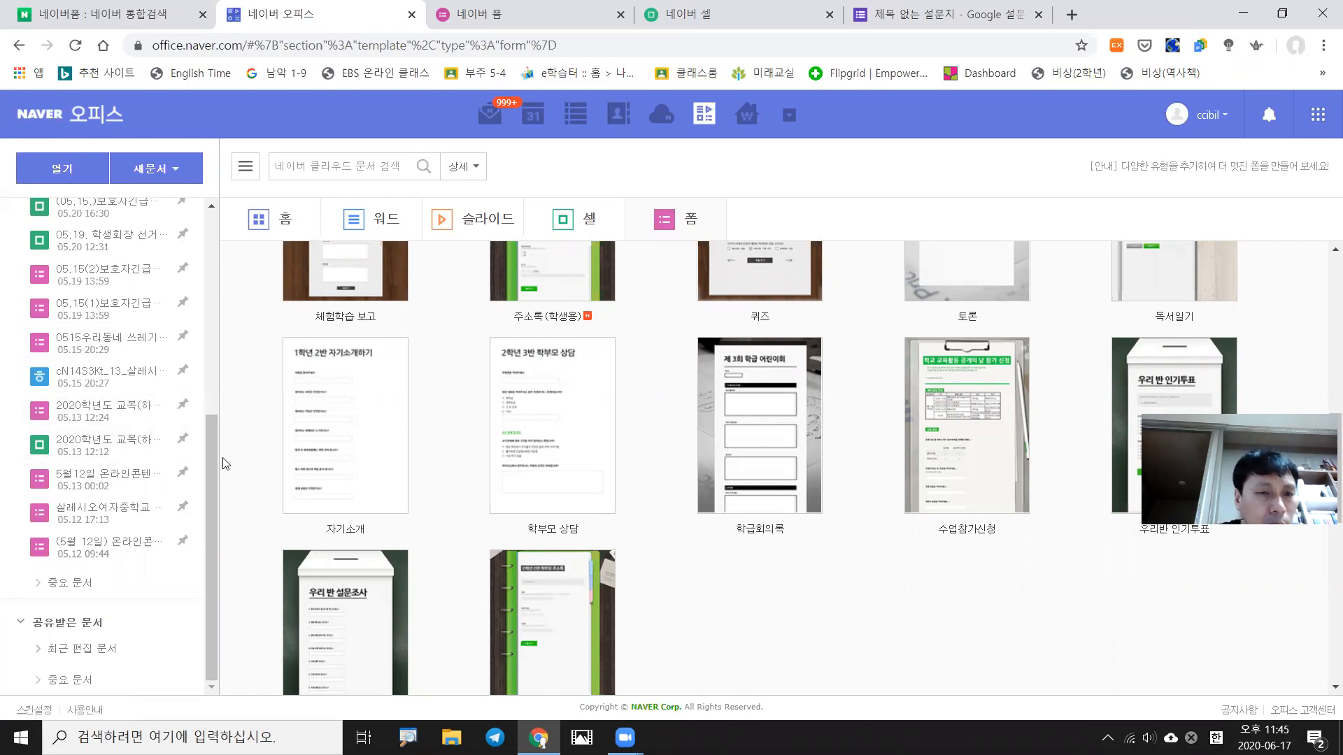
left_click(135, 419)
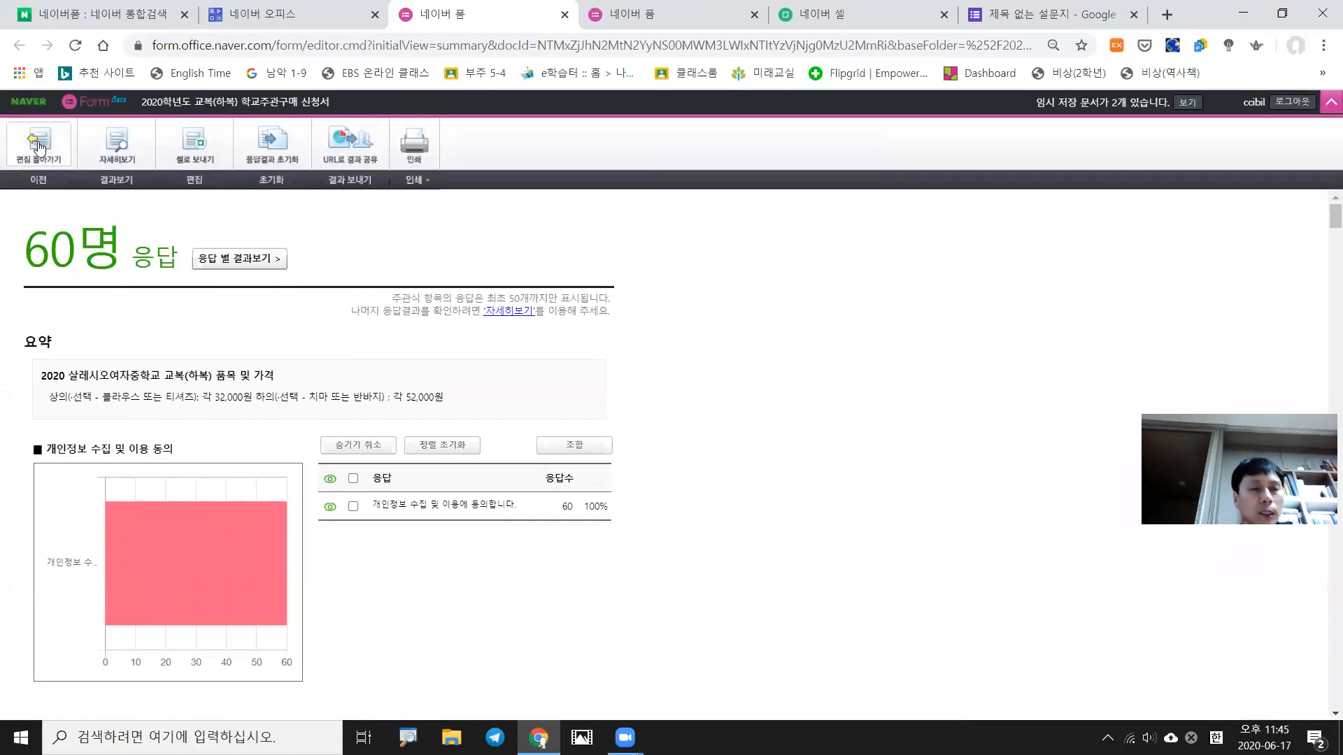
left_click(38, 148)
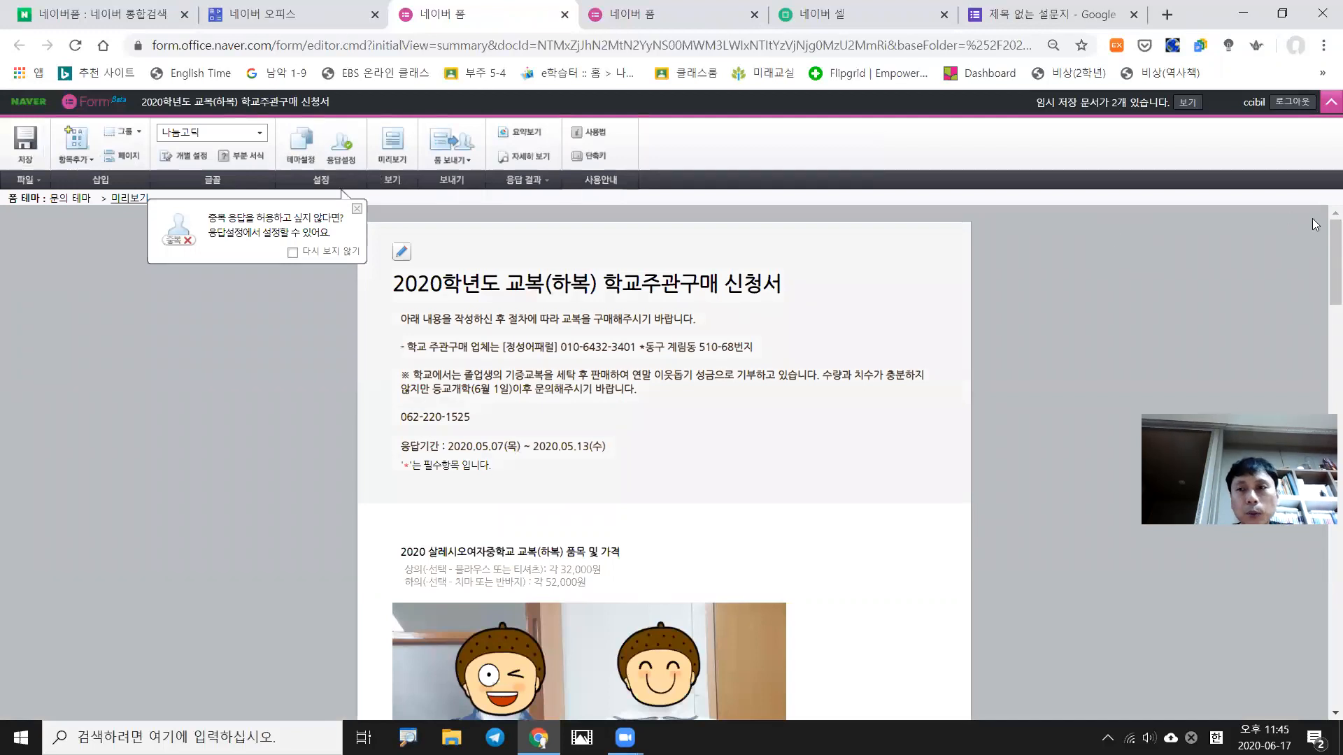
Look through the school uniform form's questions, export its responses to a Naver Cell spreadsheet, and dismiss the encryption tip
left_click_drag(1323, 249, 1324, 406)
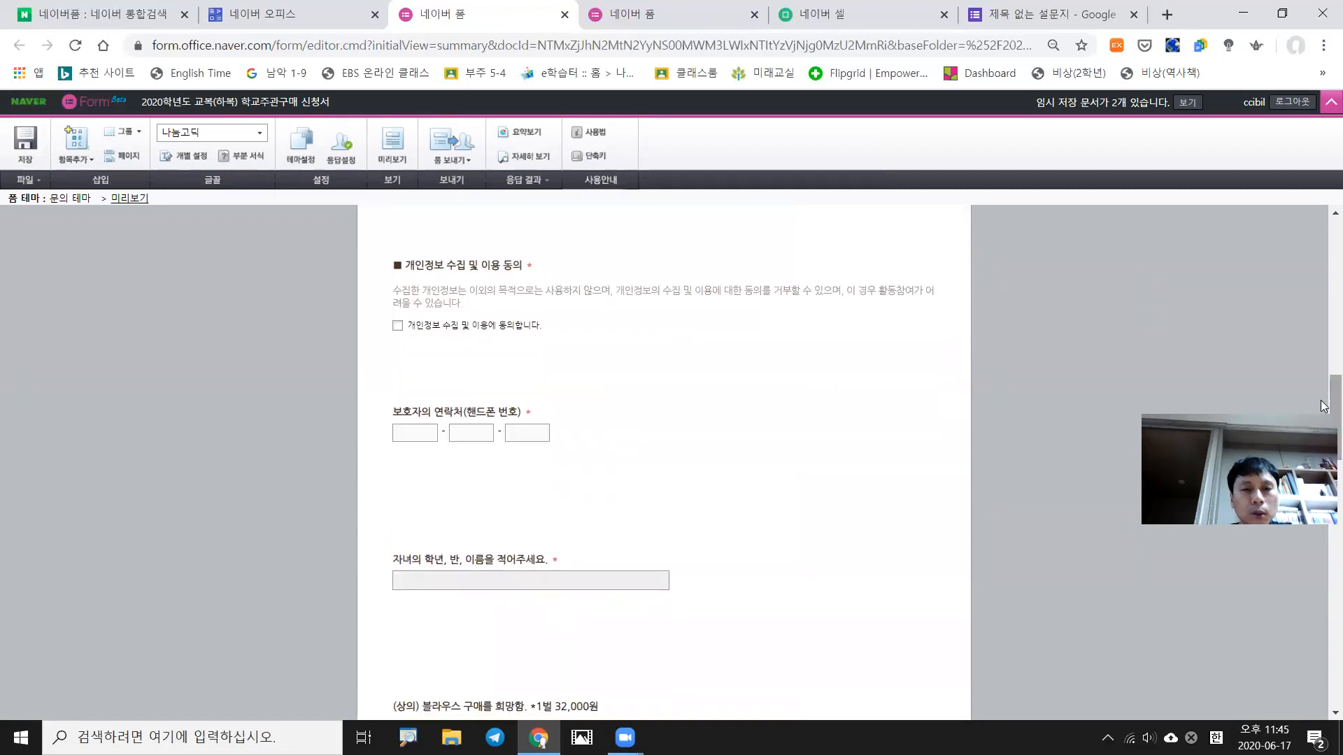
mouse_move(612, 421)
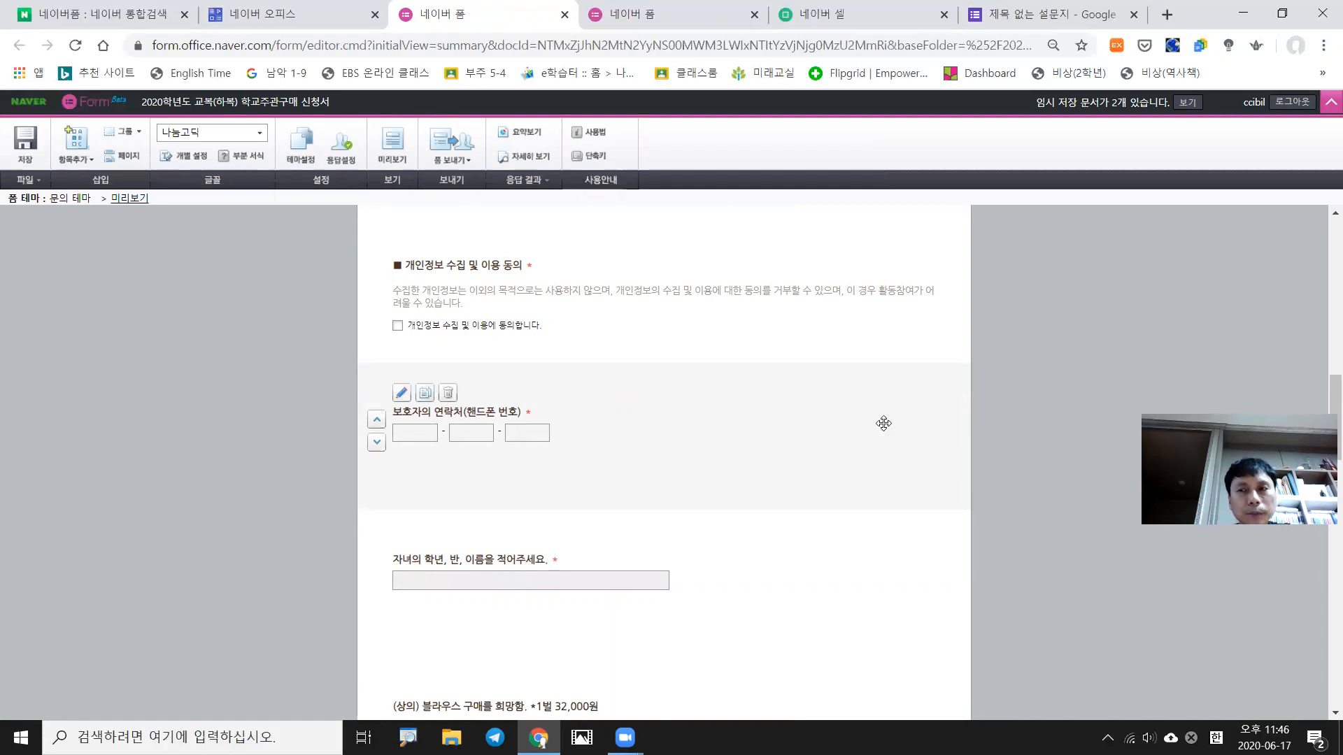
scroll(1324, 390, "down", 6)
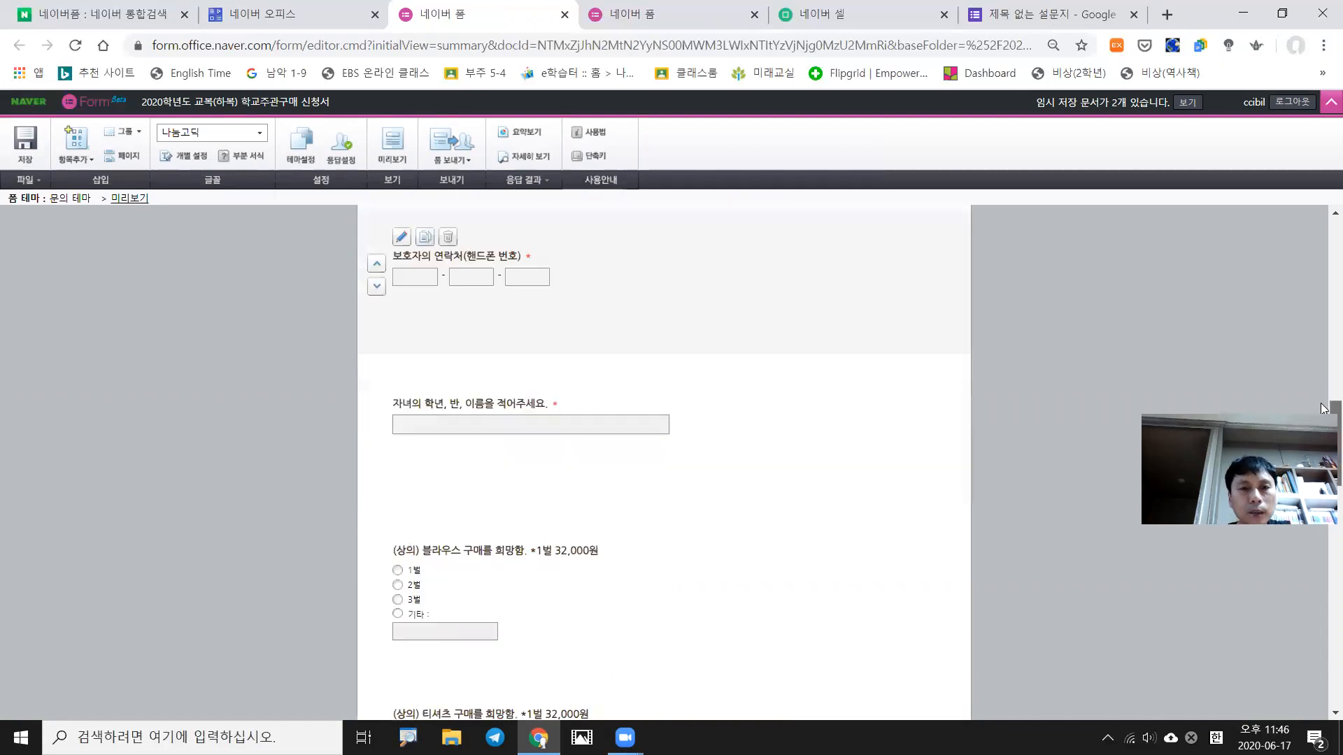
scroll(1324, 409, "down", 2)
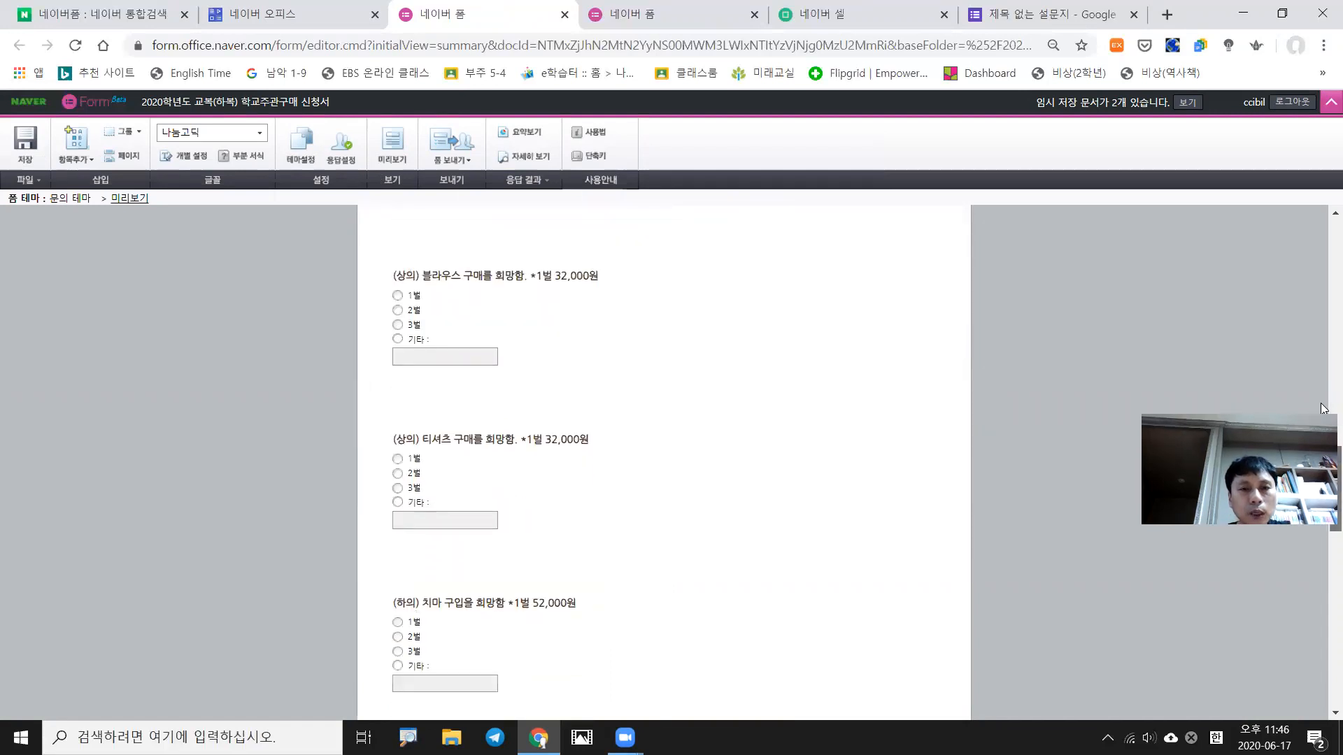
scroll(1324, 408, "down", 7)
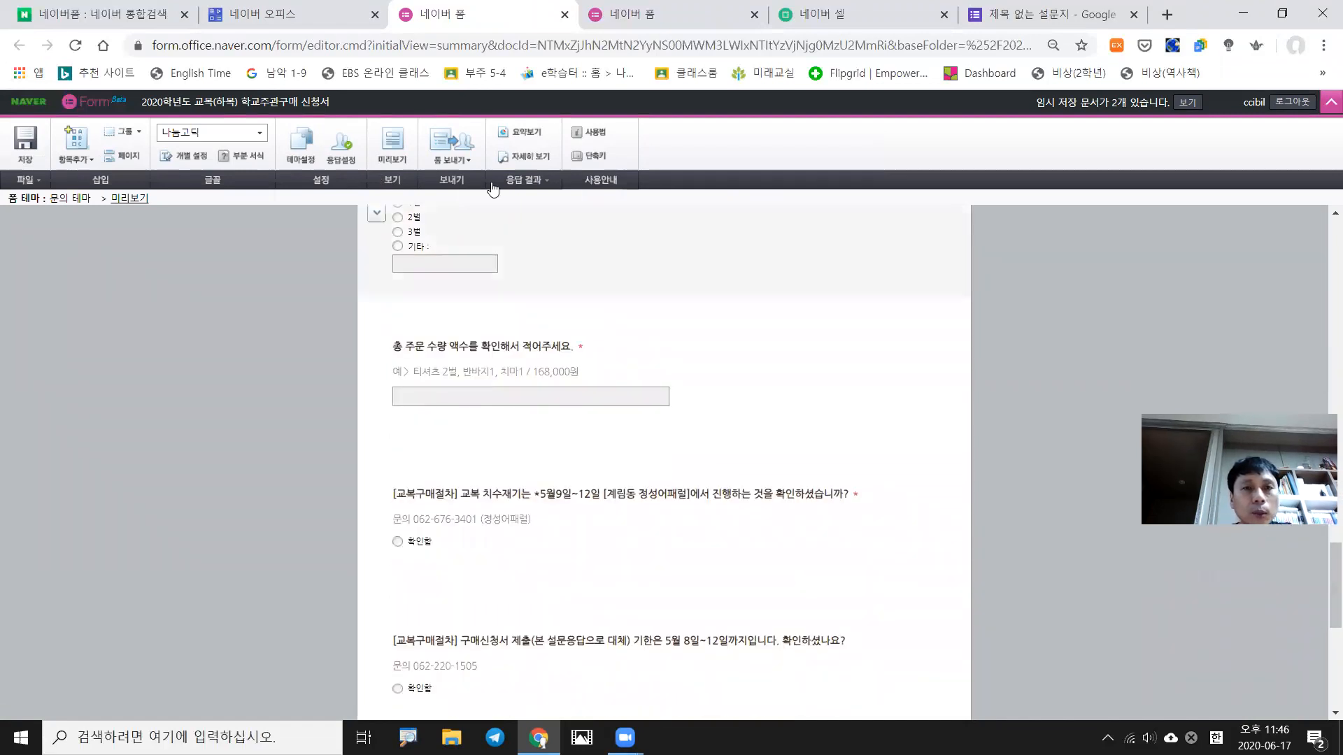
left_click(528, 179)
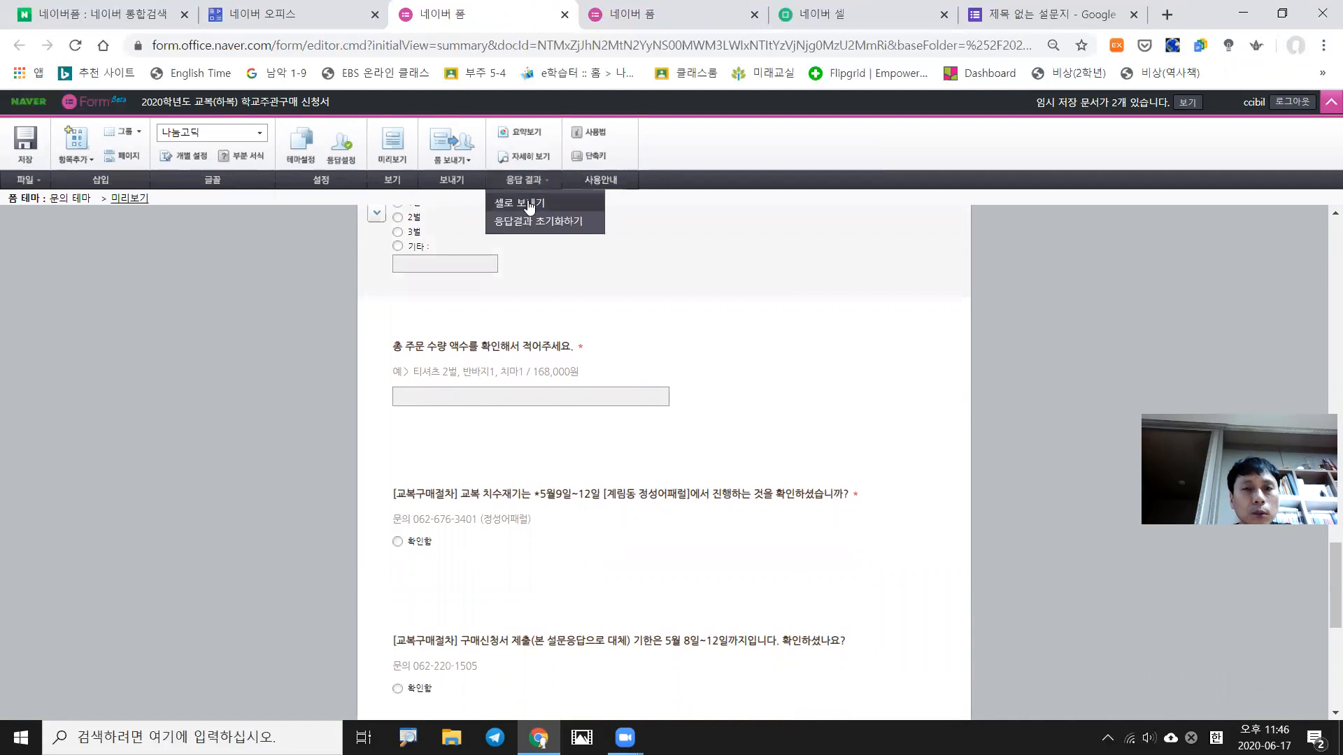
left_click(530, 203)
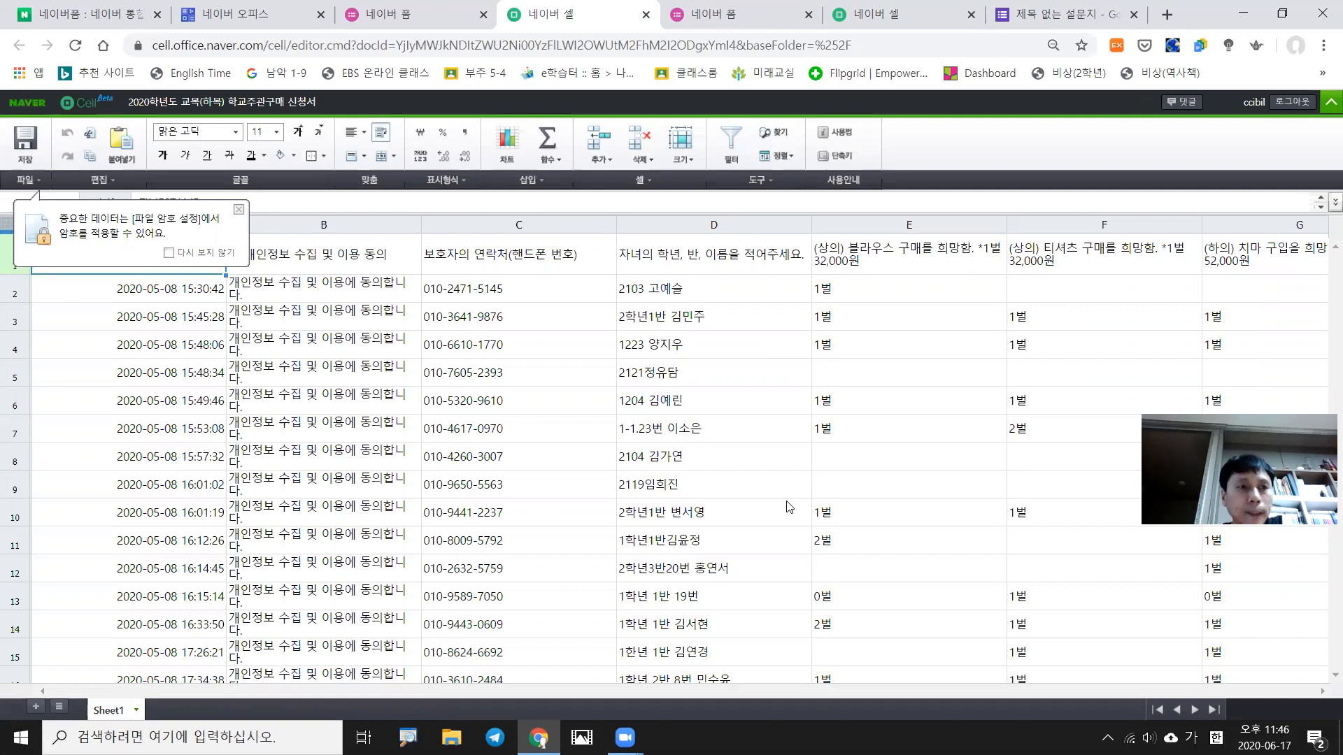
left_click(237, 210)
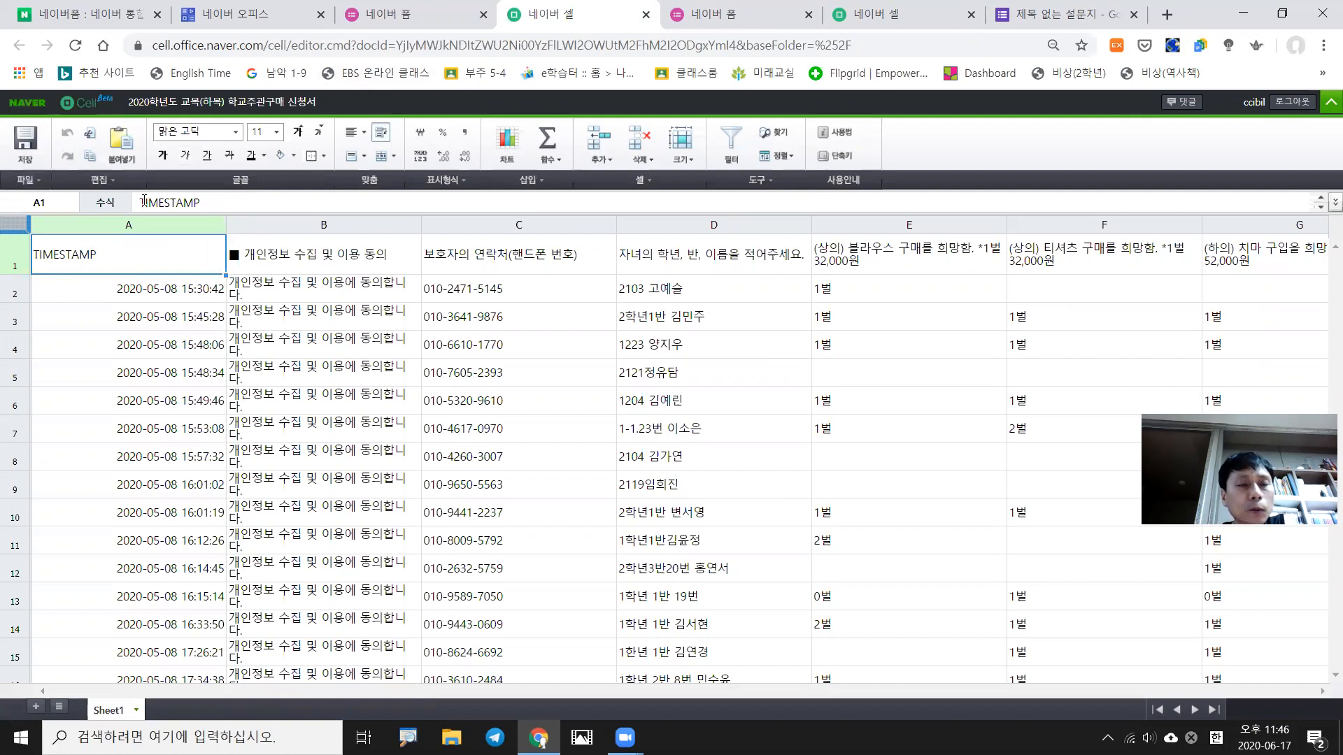
Return to the Naver Office home, open the recent form 05.19. 학생회장 선거 설문 조사, and look through its response summary
left_click(28, 181)
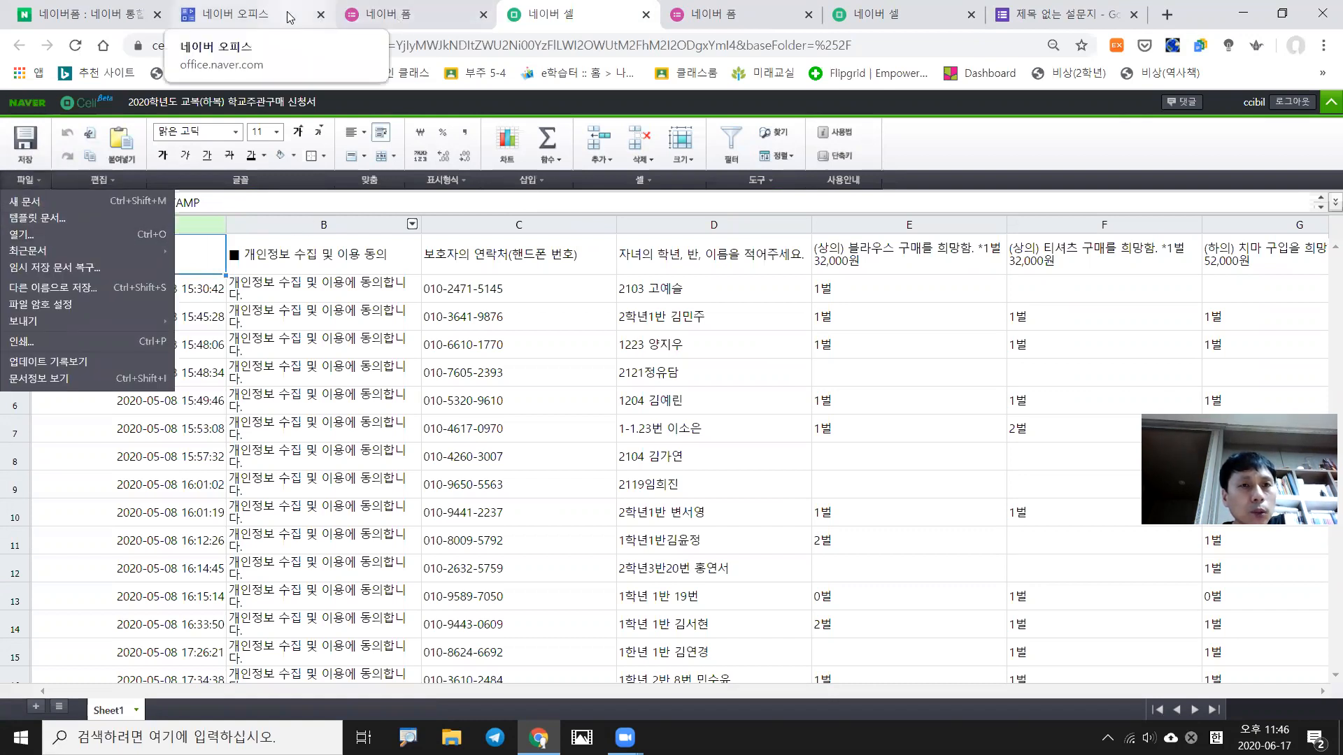
left_click(376, 12)
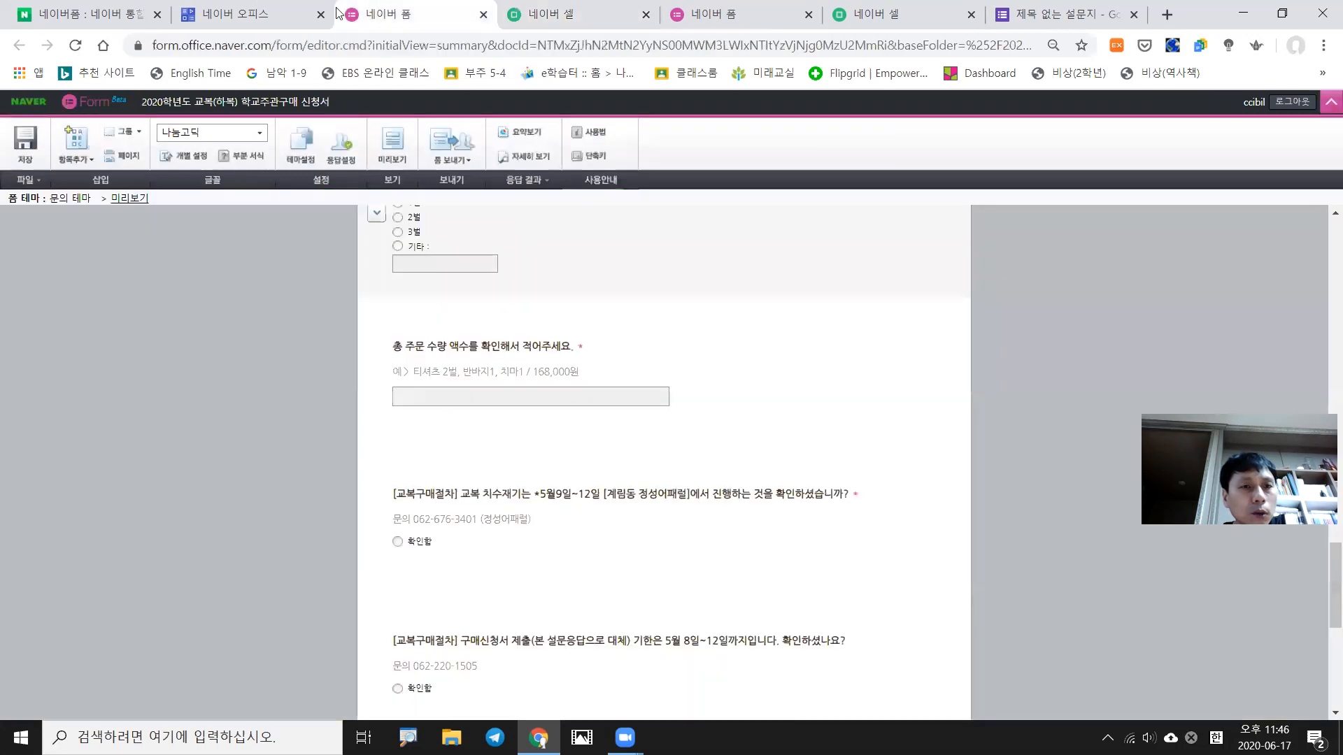
left_click(266, 14)
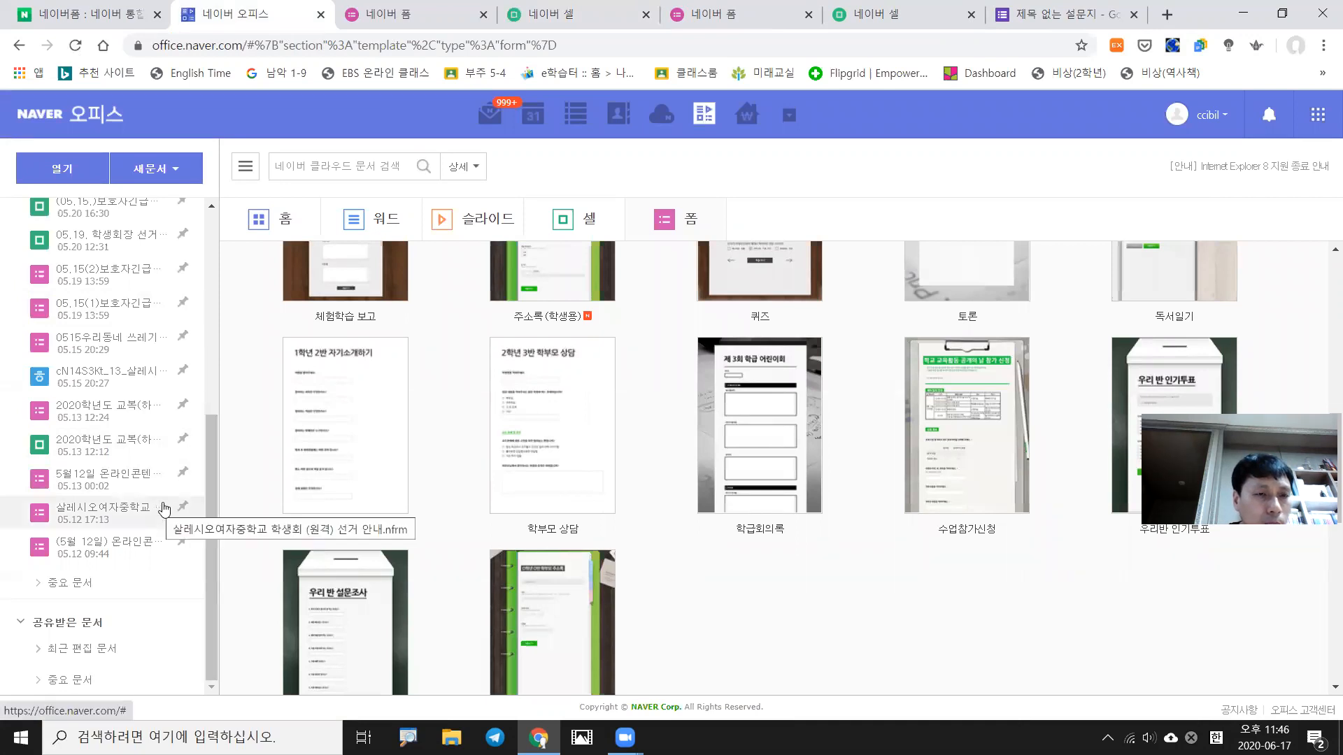
left_click_drag(213, 480, 213, 410)
scroll(213, 410, "up", 1)
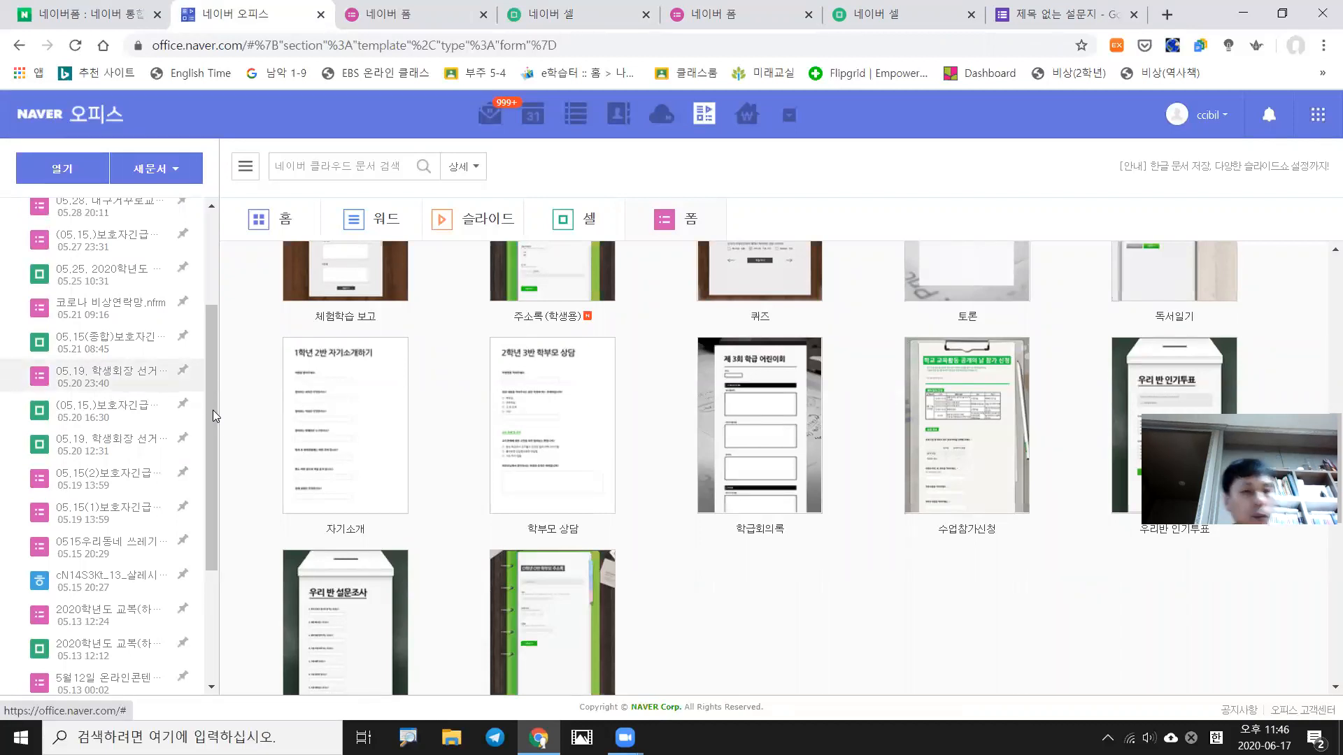
left_click(213, 410)
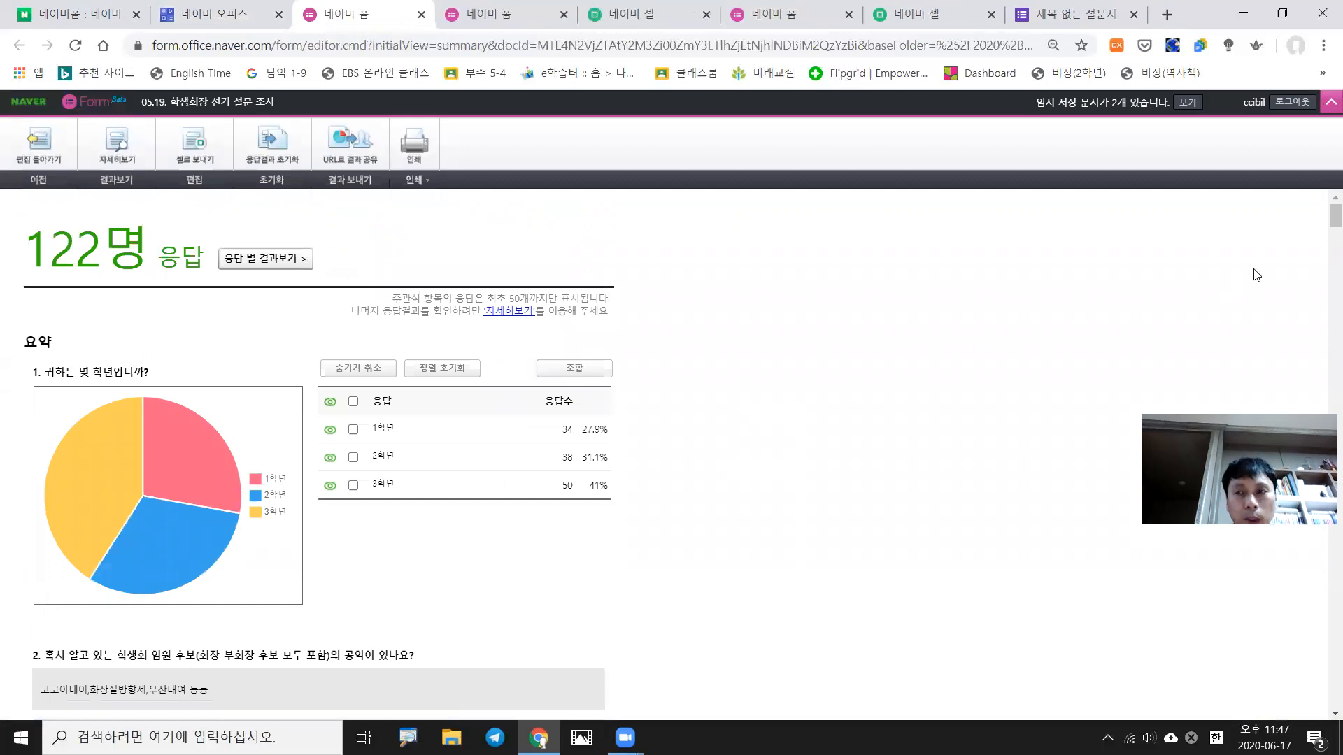
mouse_move(1323, 222)
left_mouse_down()
mouse_move(1324, 651)
mouse_move(1324, 199)
left_mouse_up()
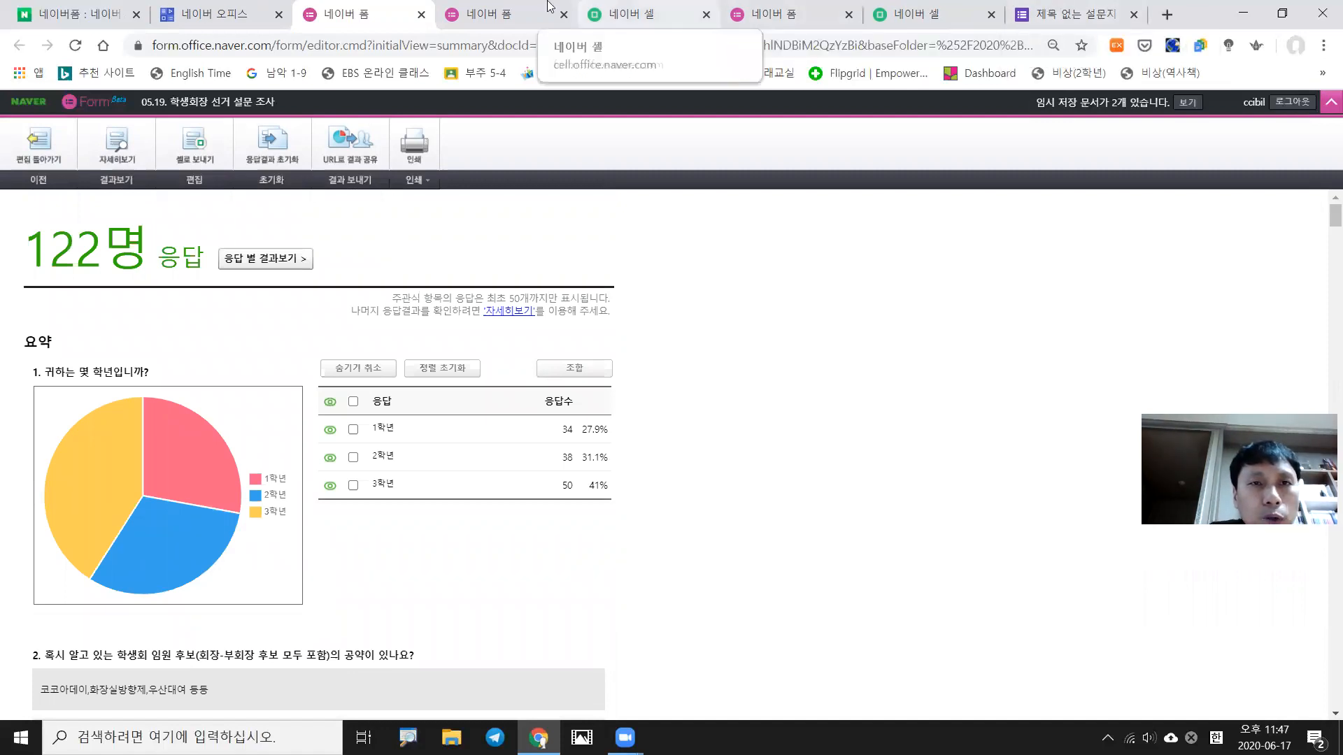
Close all open Naver Form, Naver Cell and Google Forms tabs, keeping only the Naver search and Naver Office tabs
left_click(421, 16)
left_click(423, 15)
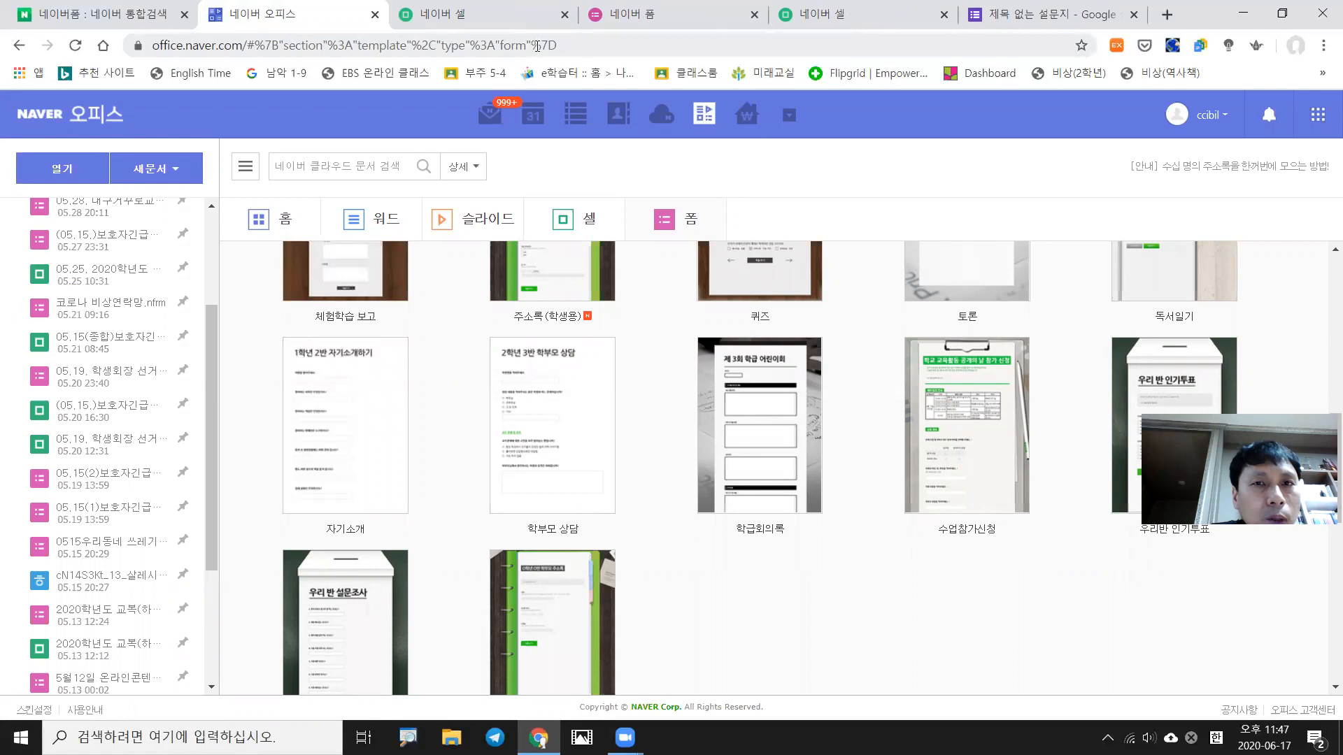
left_click(564, 14)
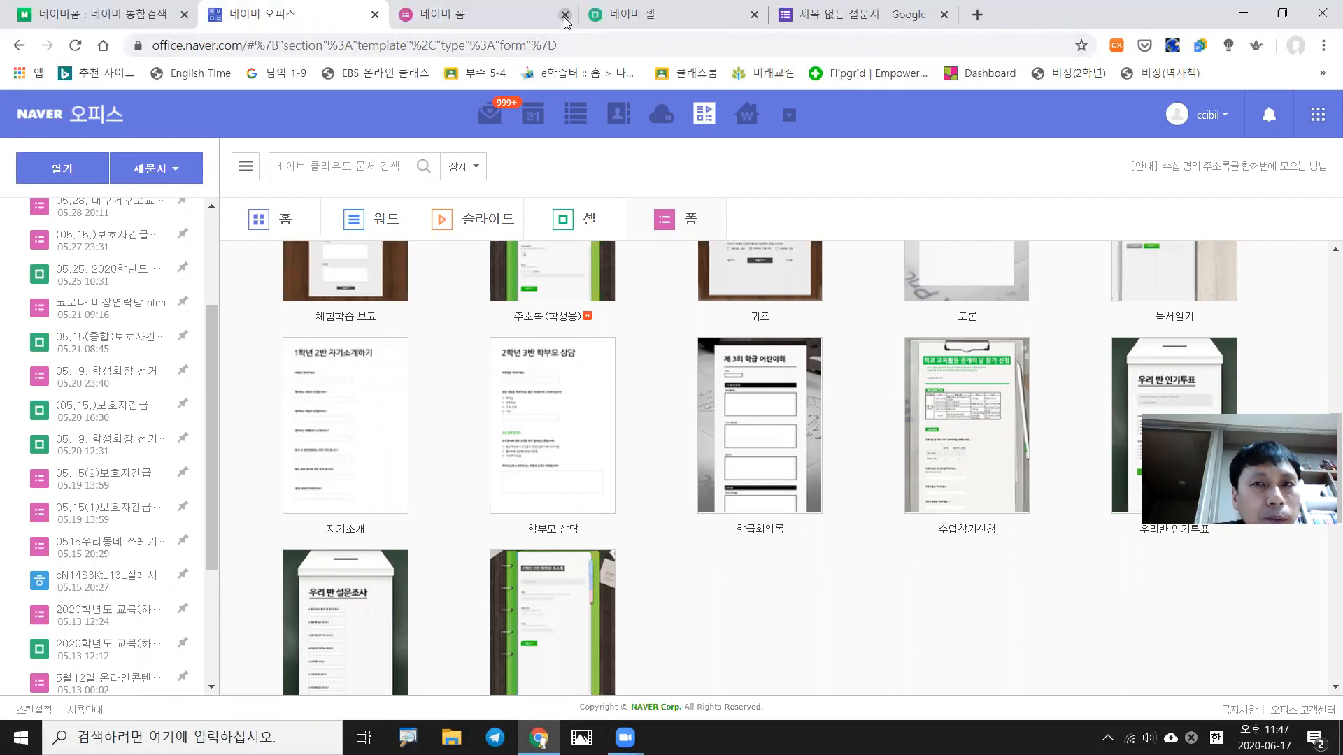
left_click(565, 13)
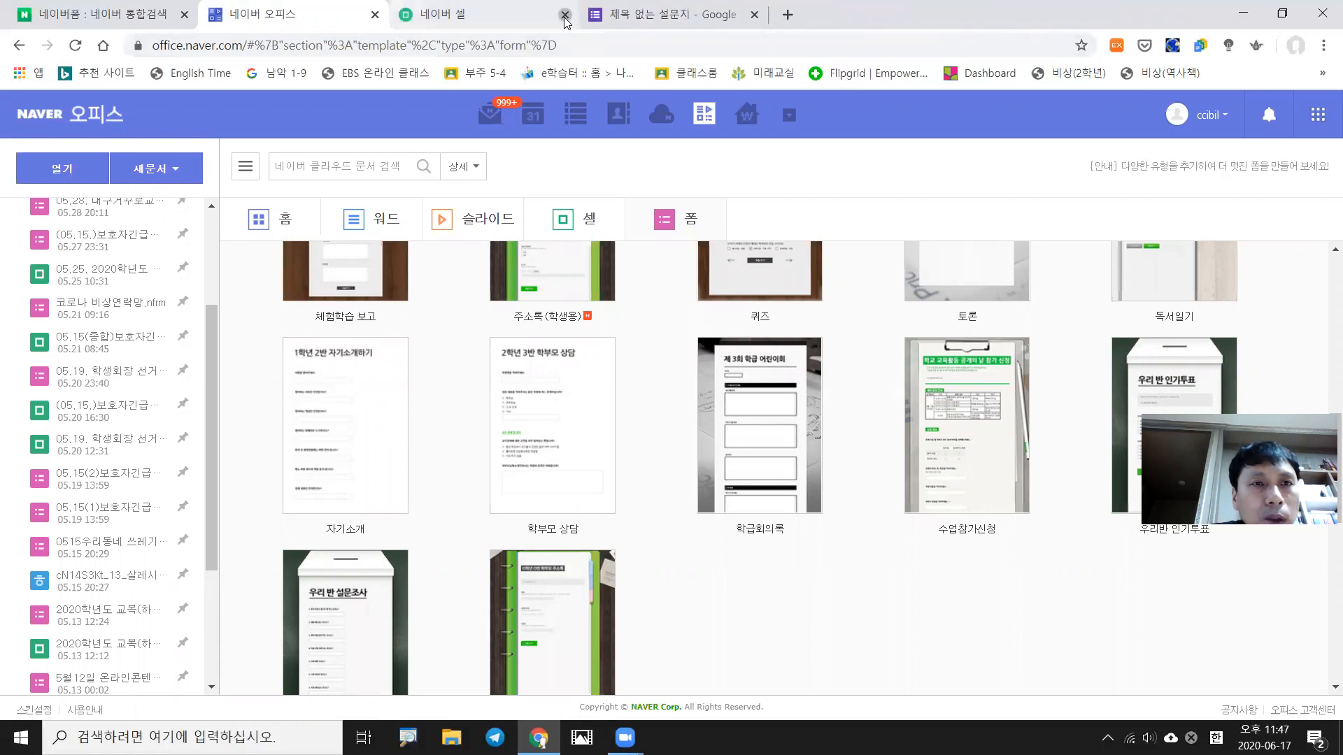
left_click(564, 14)
left_click(565, 14)
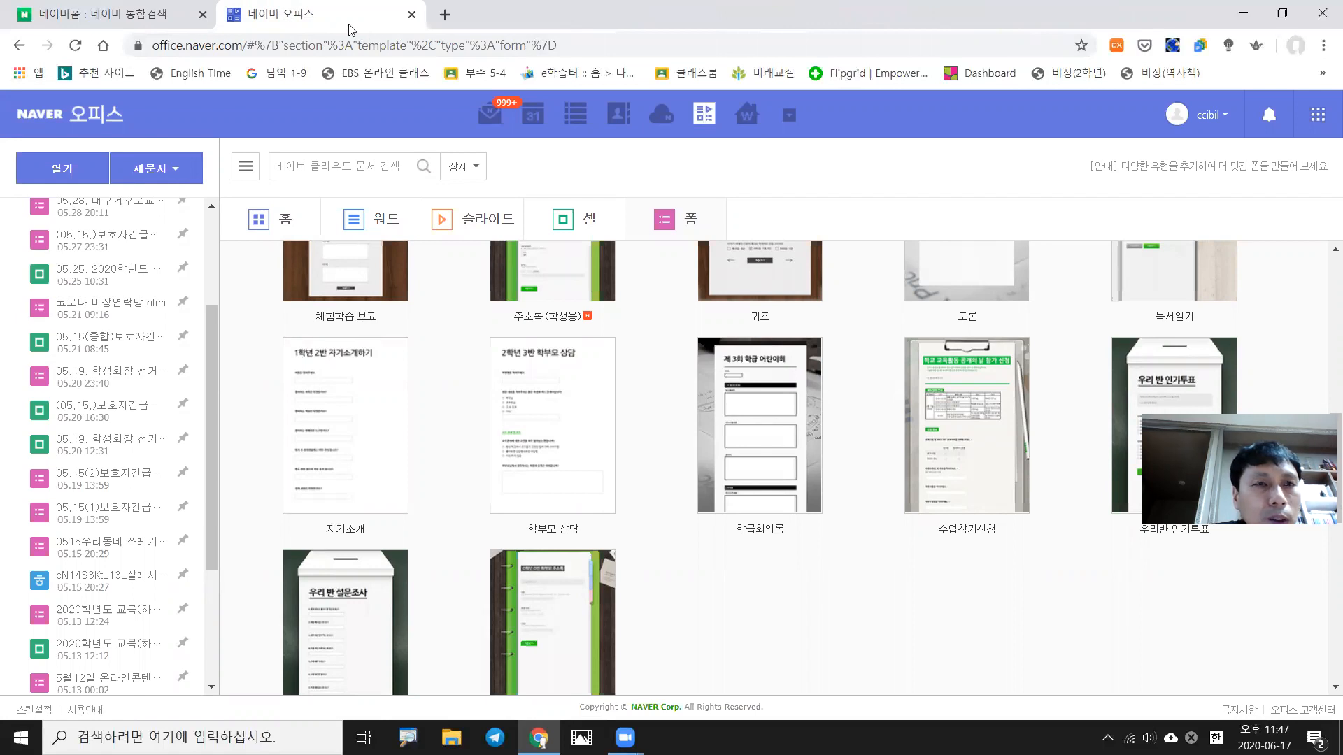
Create a new blank Naver Form document from Naver Office
left_click(174, 170)
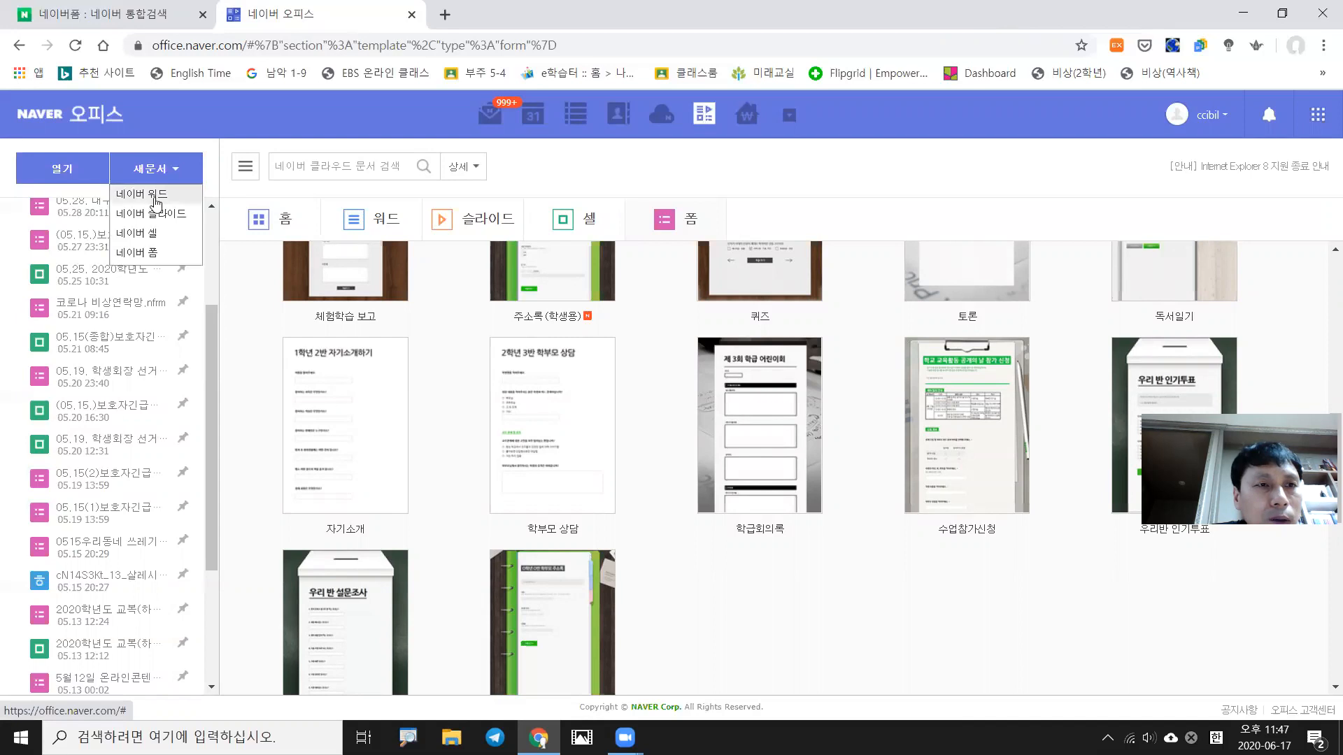
left_click(147, 253)
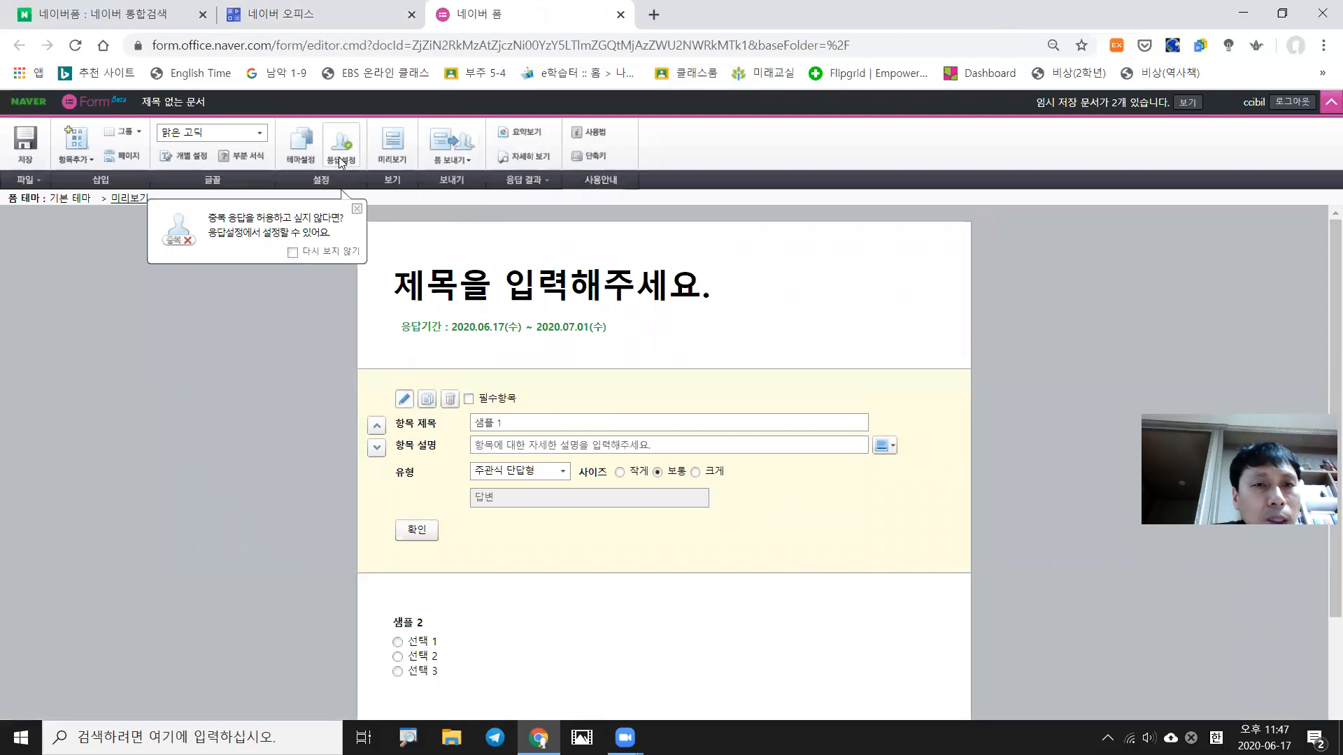
Review the new form's 응답설정 options without changing them, and check its 응답 결과 and 파일 commands
left_click(340, 161)
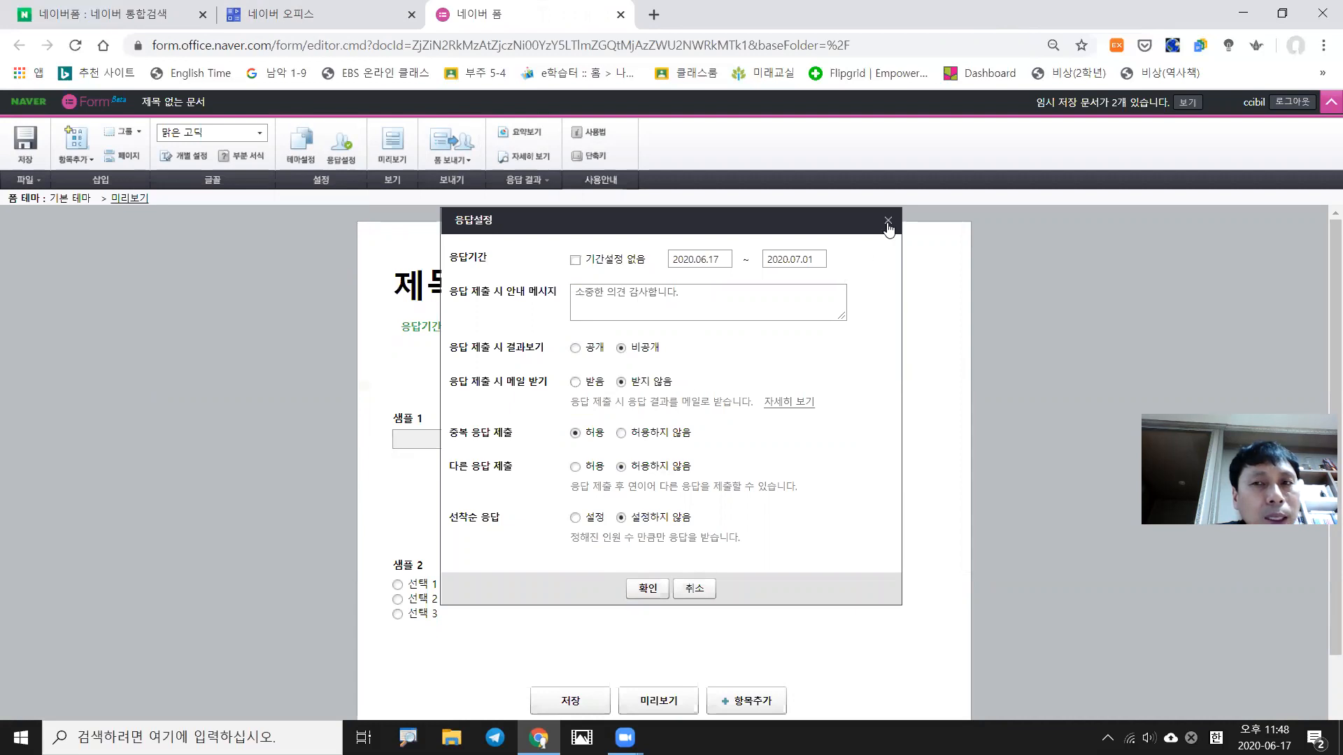
left_click(889, 222)
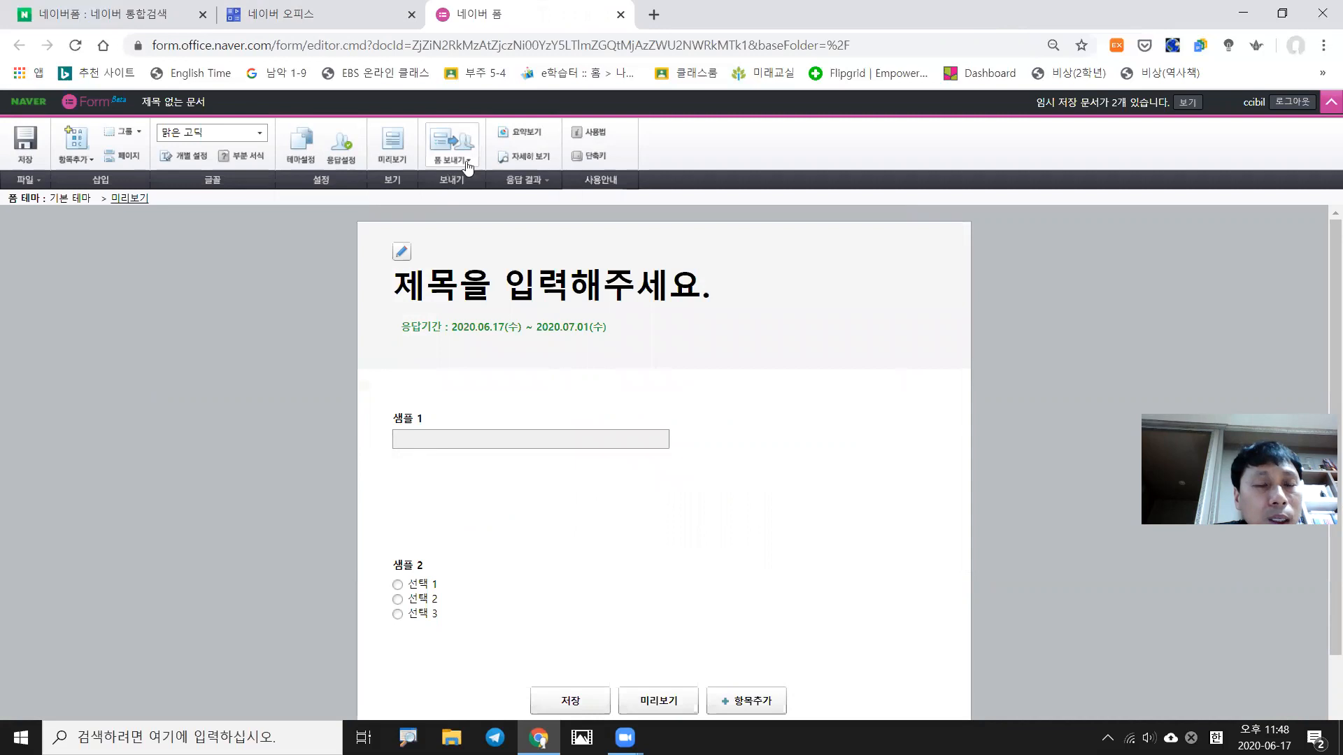
left_click(533, 185)
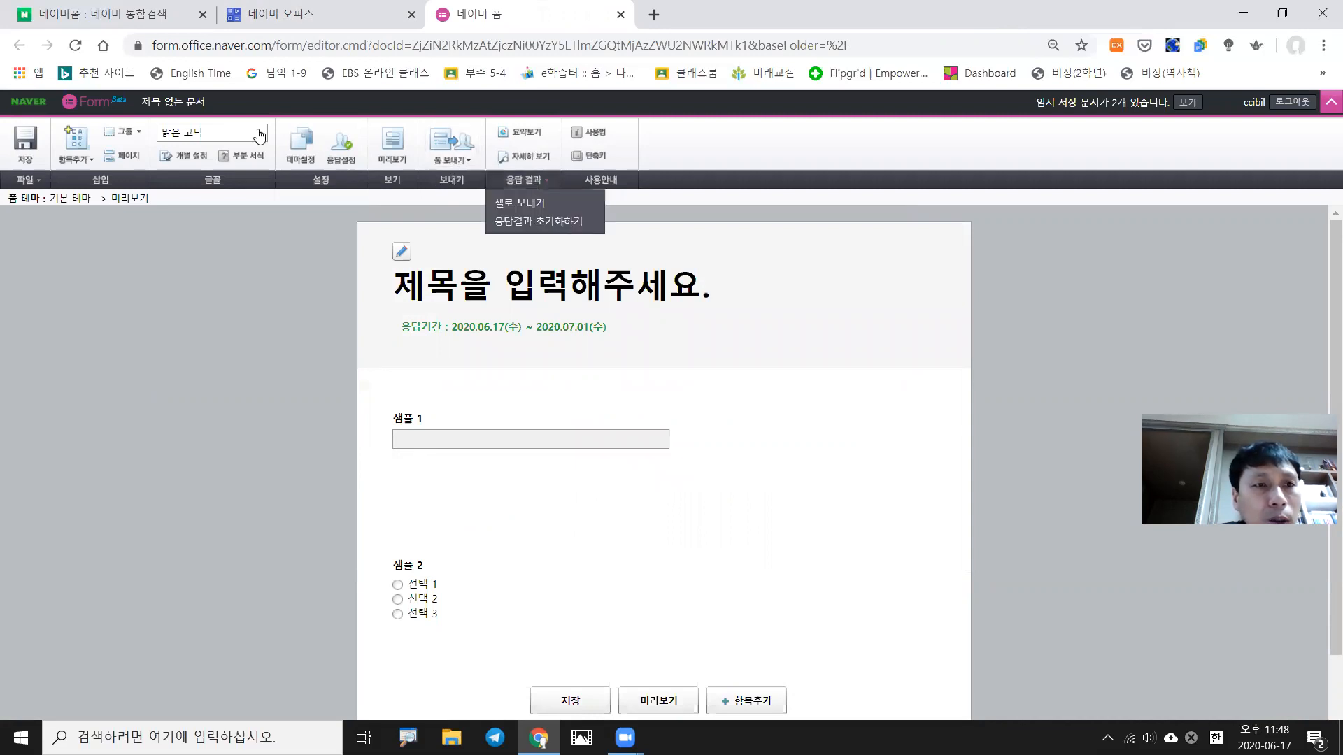
left_click(23, 182)
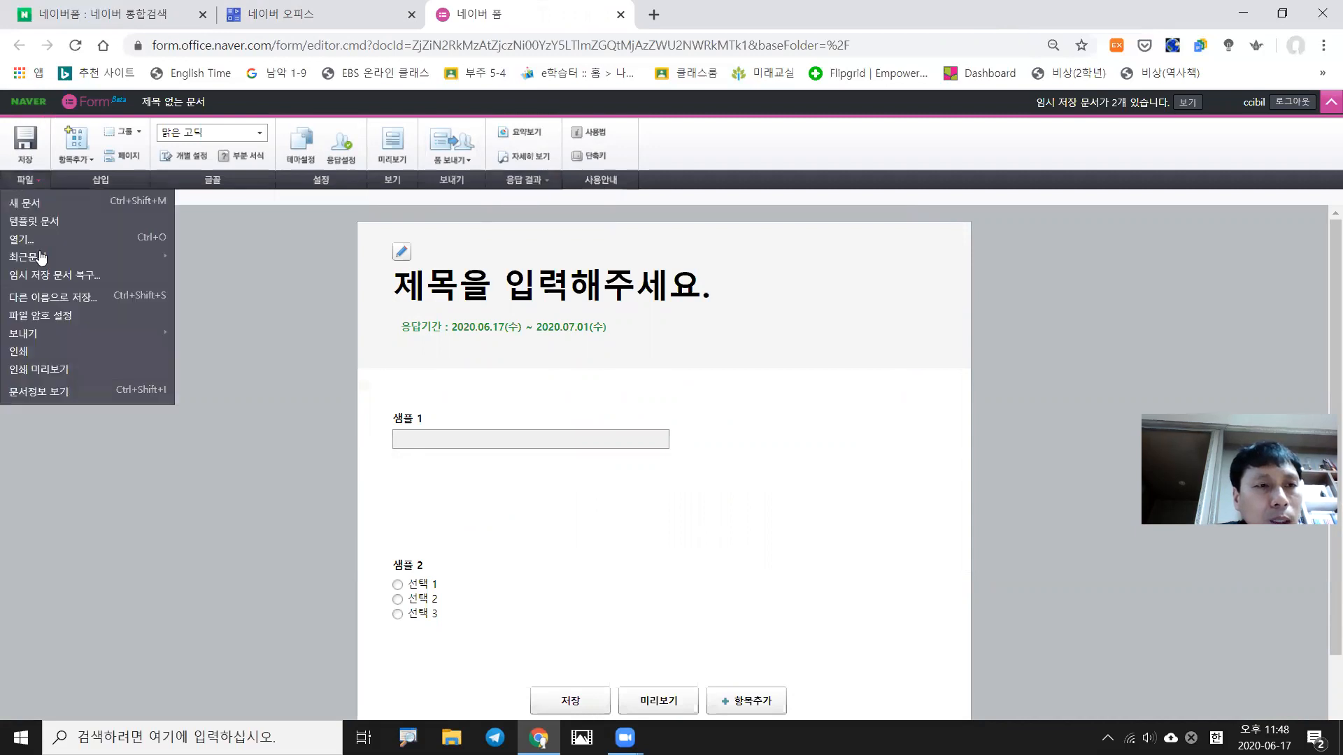